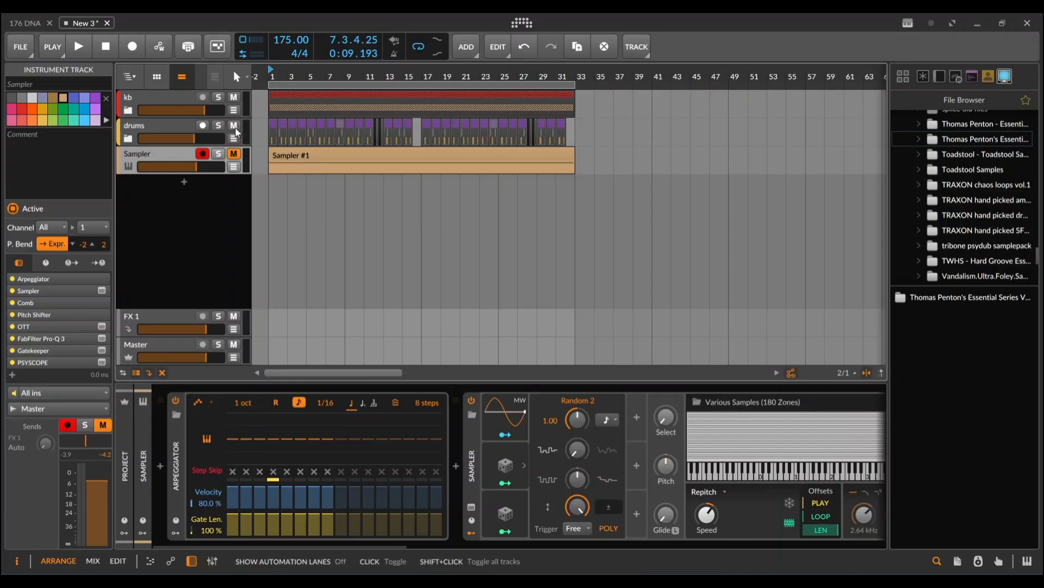
# Step: Play the arrangement from bar 1 with the Sampler track muted, and stop after a few bars
pyautogui.click(282, 154)
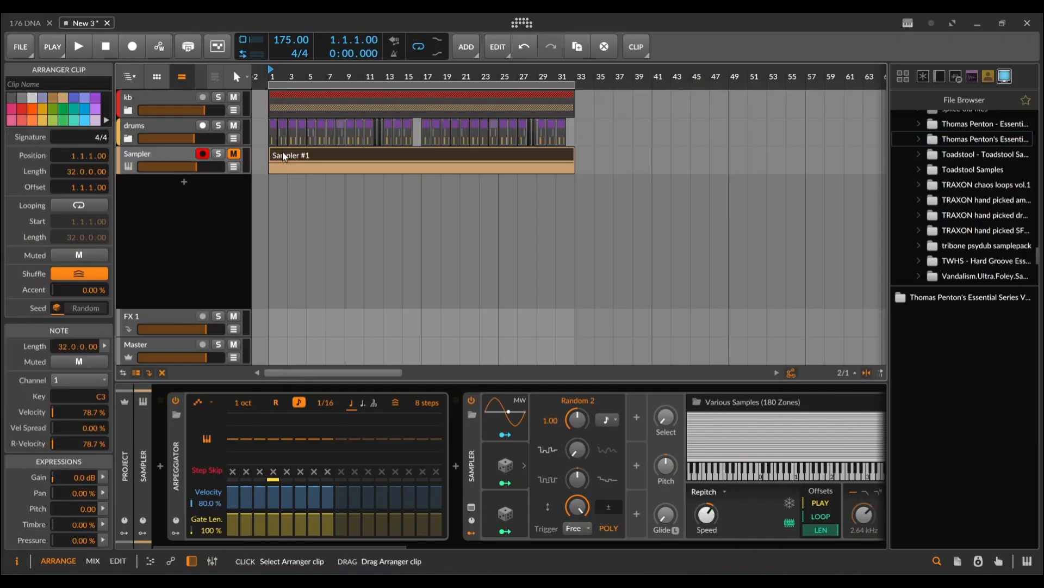
pyautogui.press('space')
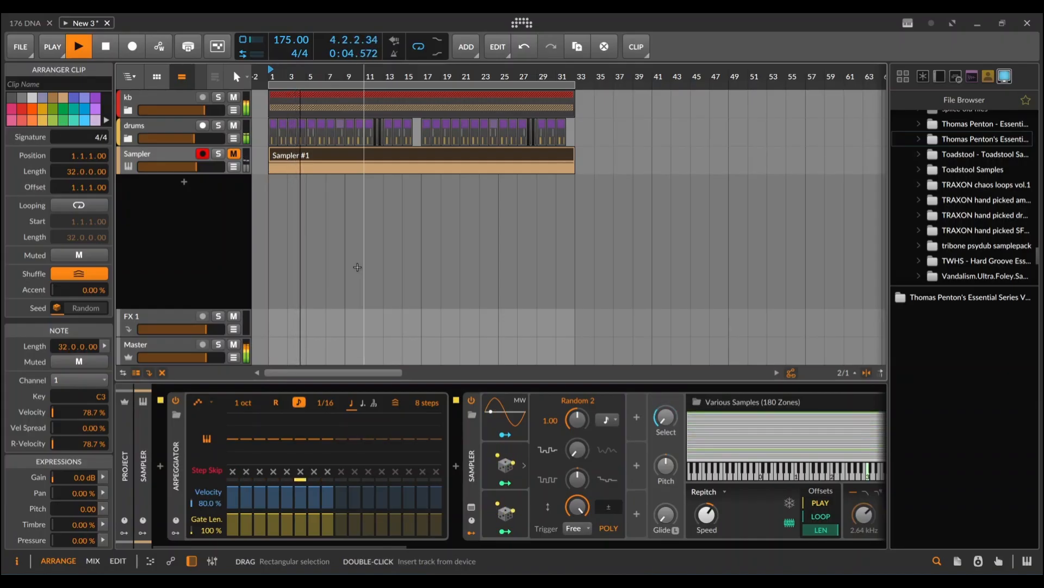
pyautogui.press('space')
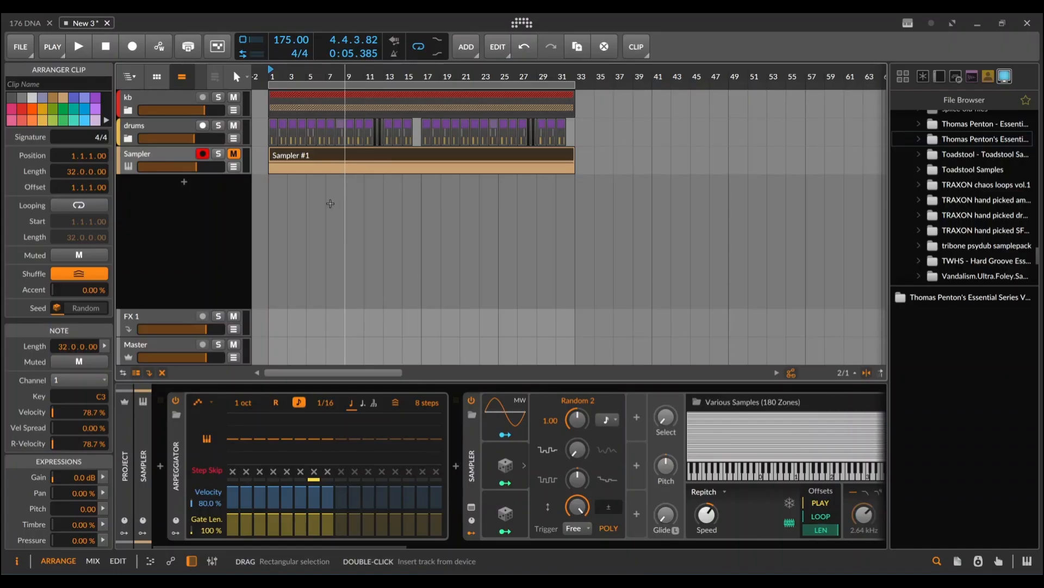
# Step: Unmute and solo the Sampler track, play it from bar 1, and toggle its solo to compare it with the full mix
pyautogui.click(228, 154)
pyautogui.click(220, 154)
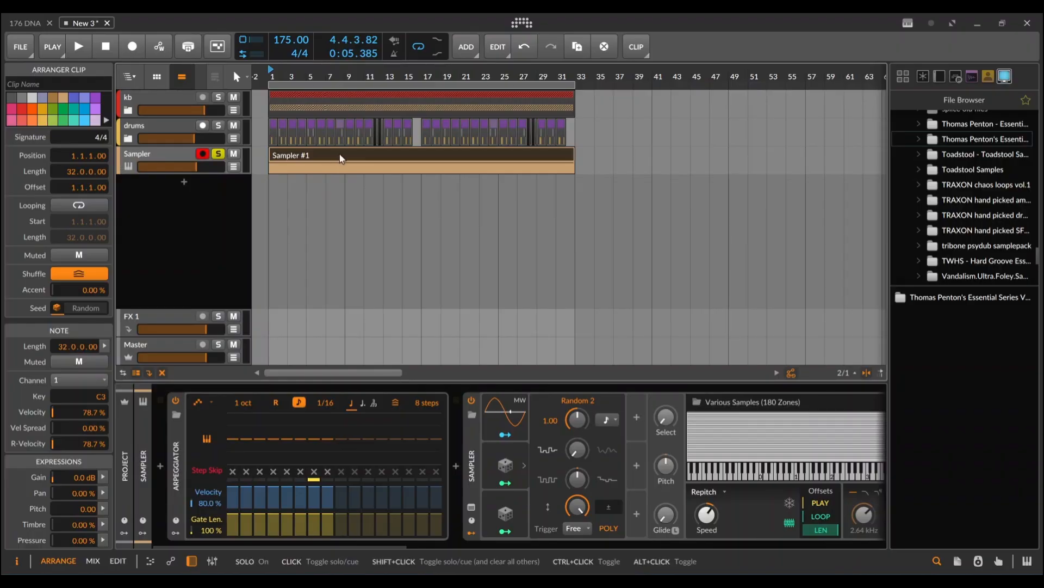
pyautogui.press('space')
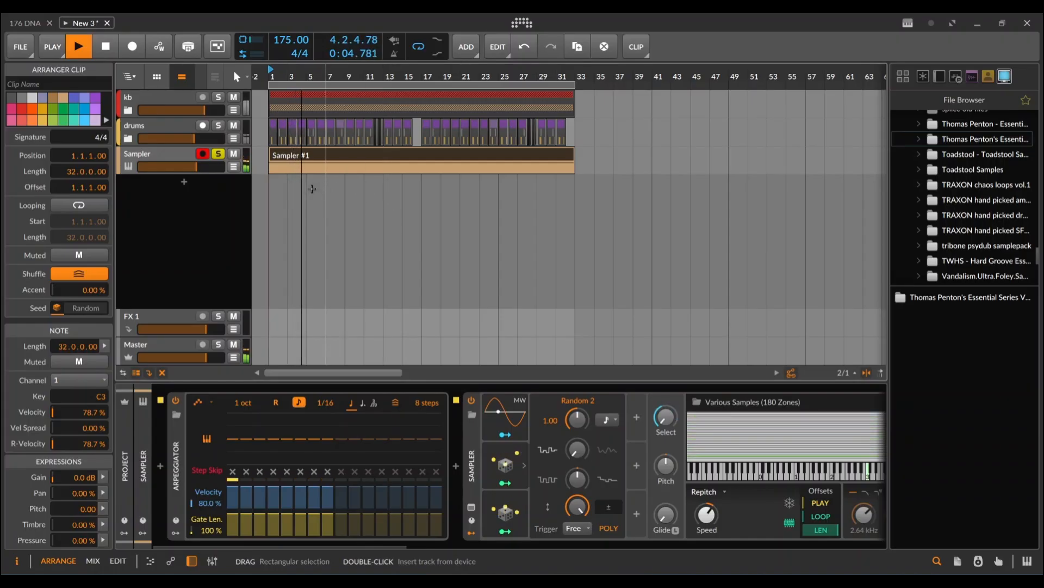
pyautogui.click(218, 155)
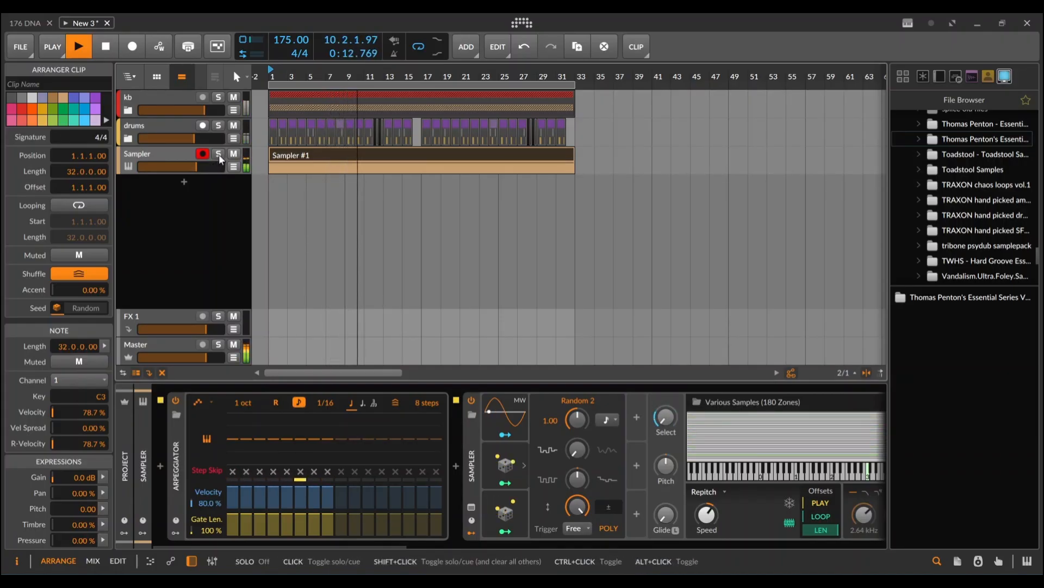
pyautogui.click(218, 155)
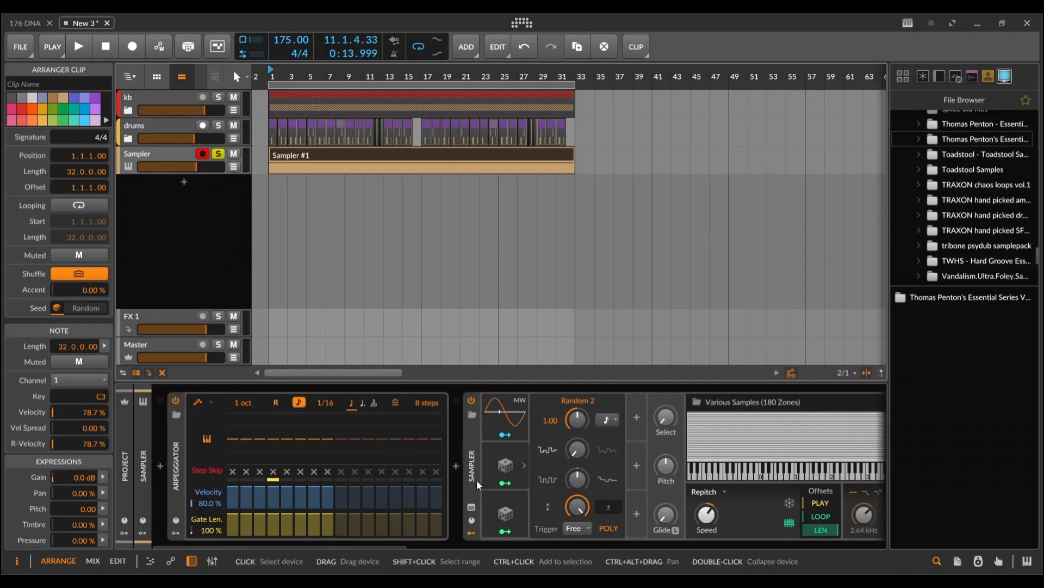
# Step: Add a new instrument track below the Sampler track and mute the Sampler track
pyautogui.moveTo(477, 482); pyautogui.dragTo(362, 487)
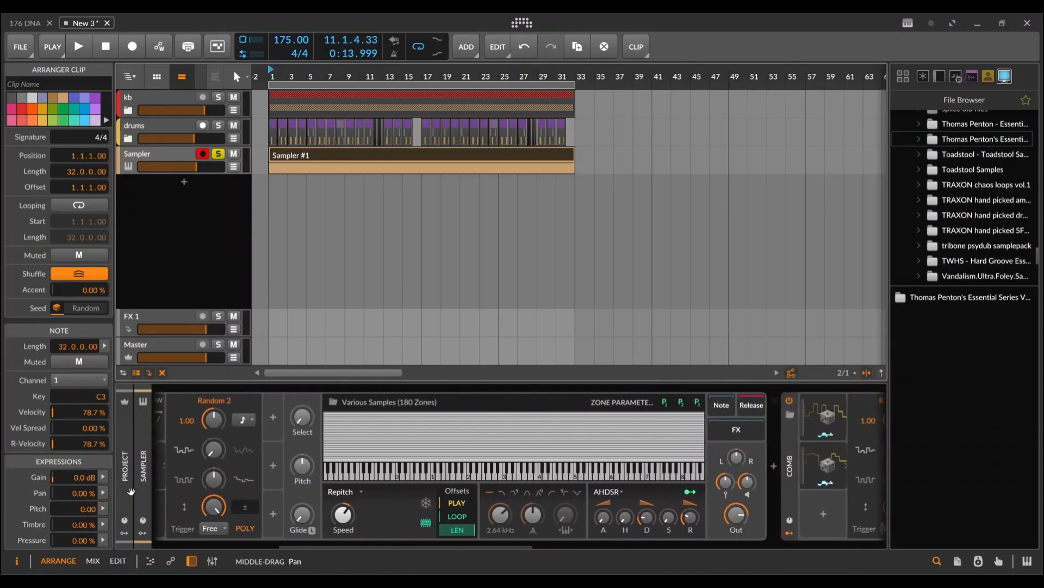
pyautogui.rightClick(153, 156)
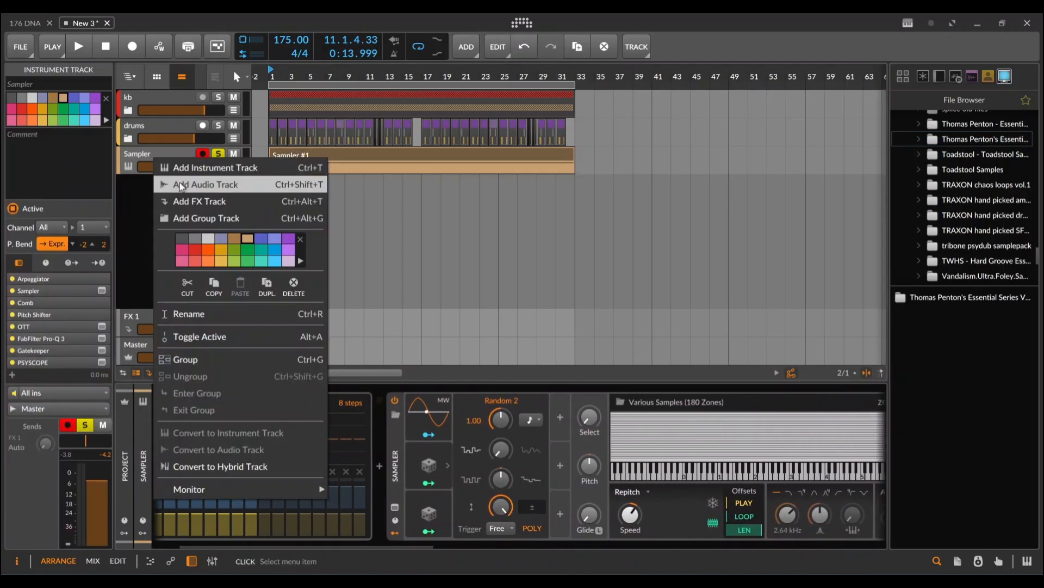
pyautogui.click(184, 168)
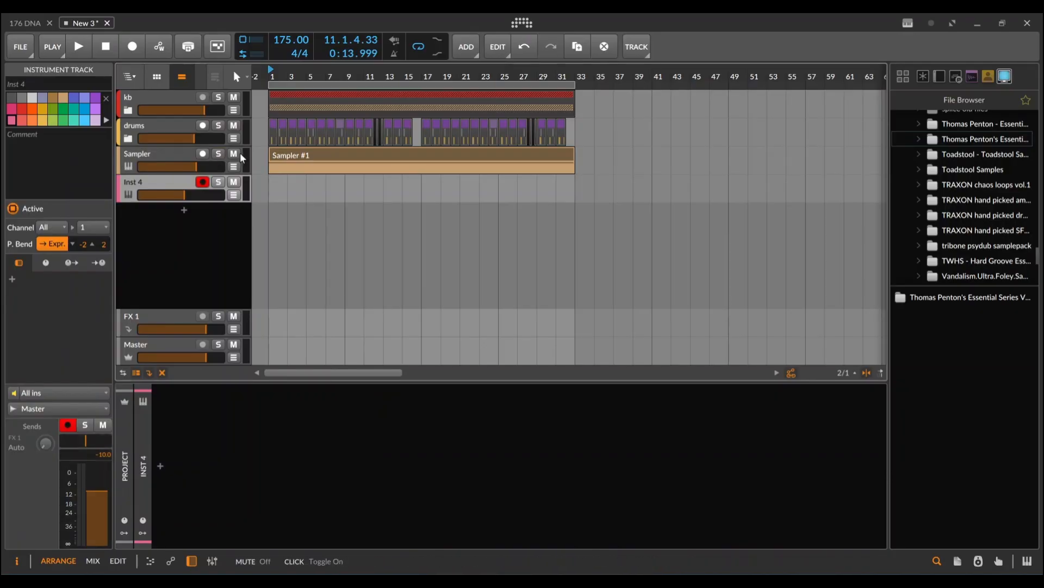
pyautogui.click(234, 153)
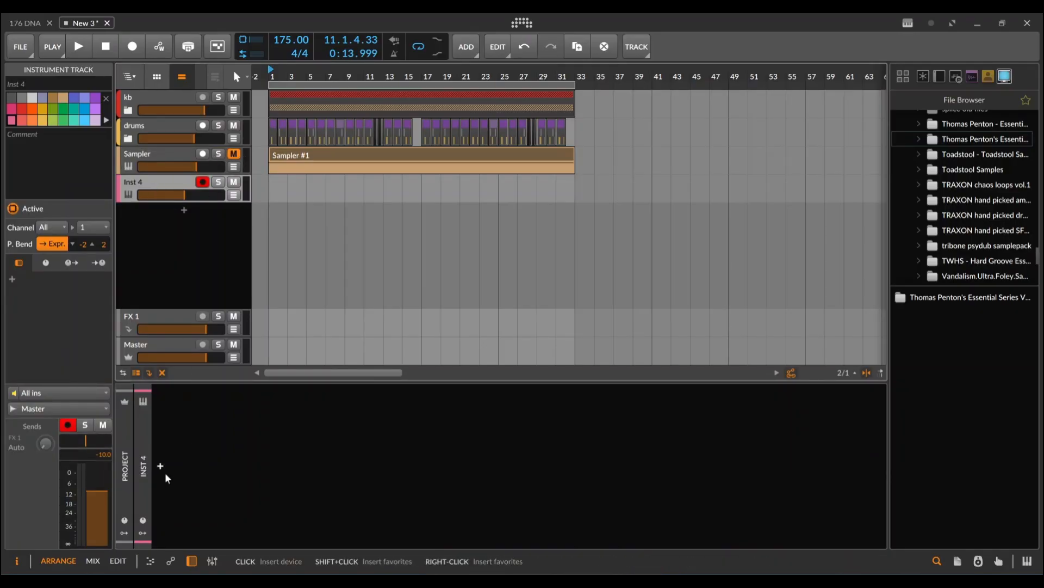
# Step: Copy the Sampler #1 clip onto the new instrument track, check its long note in the note editor, and return to the device chain
pyautogui.click(283, 155)
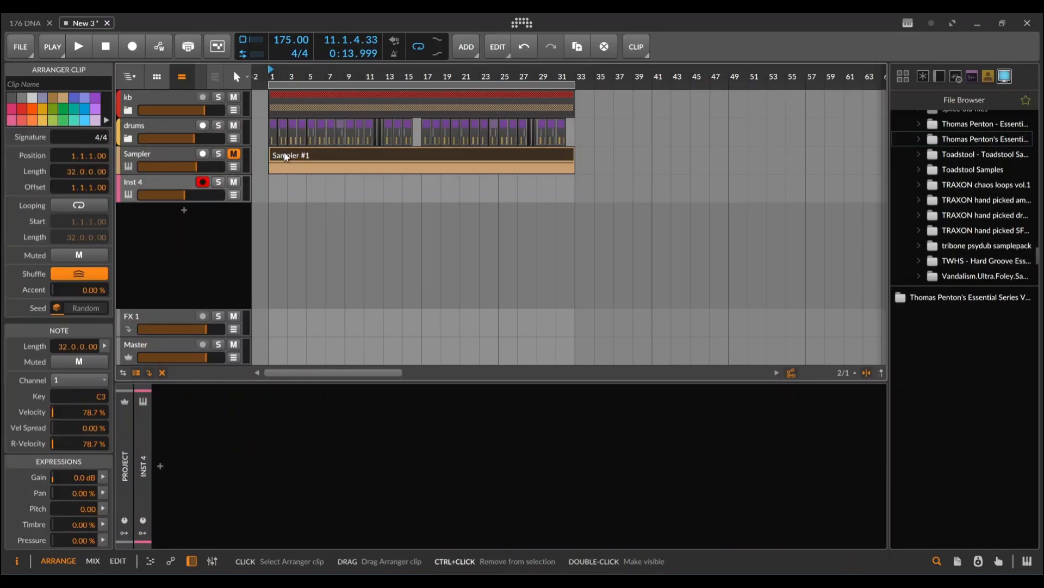
pyautogui.moveTo(284, 154); pyautogui.dragTo(286, 186)
pyautogui.doubleClick(289, 188)
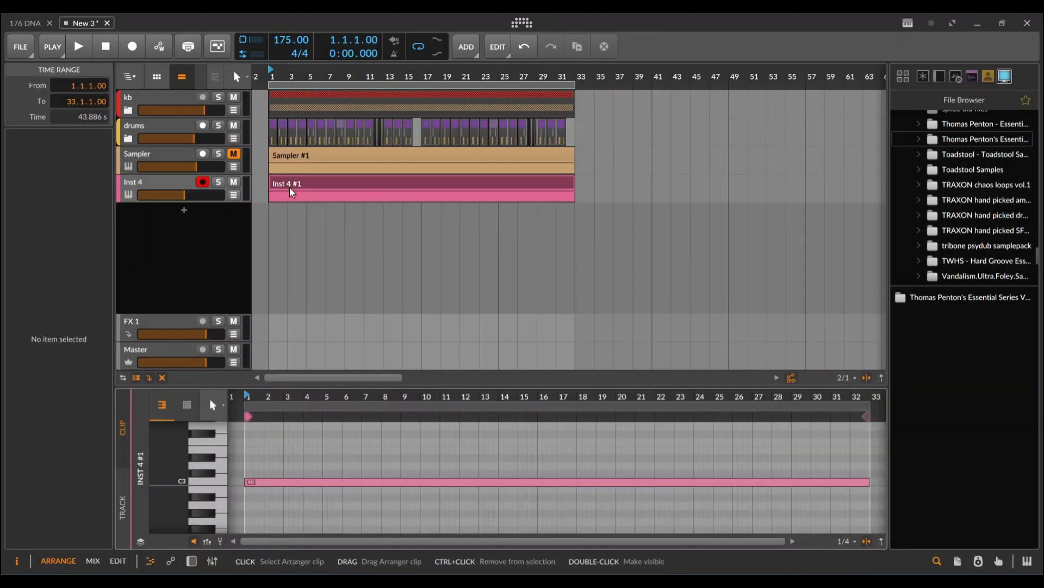
pyautogui.click(269, 483)
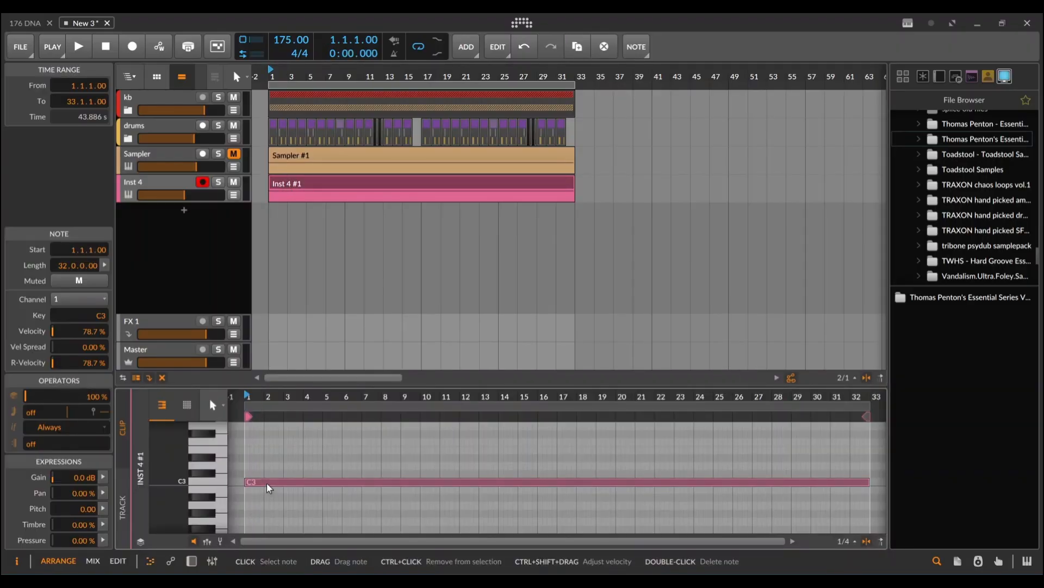
pyautogui.hotkey('shift', 'Up')
pyautogui.click(193, 563)
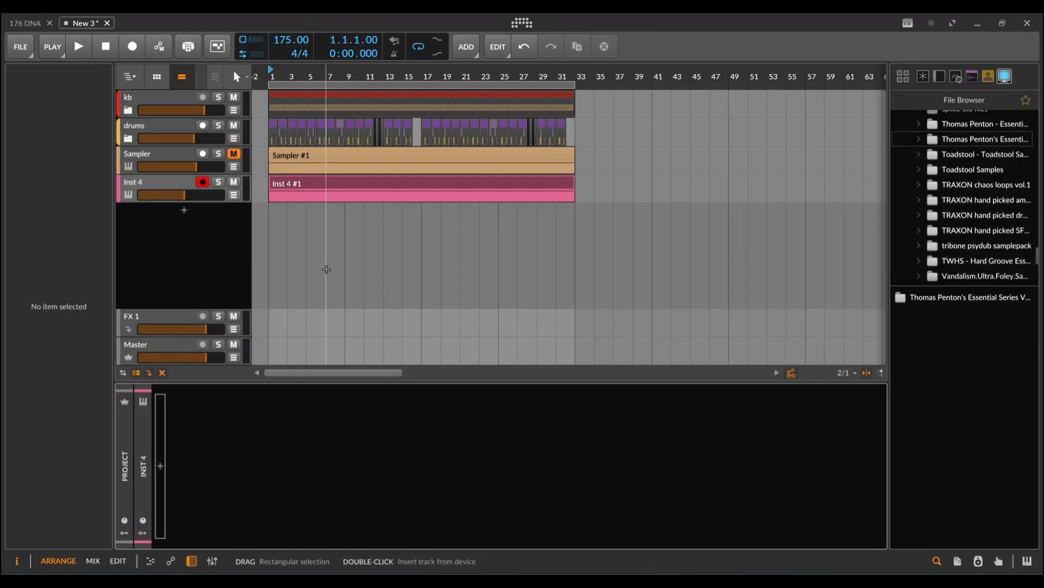
# Step: Insert an empty Sampler instrument on the new track by searching the devices for "samp"
pyautogui.click(186, 200)
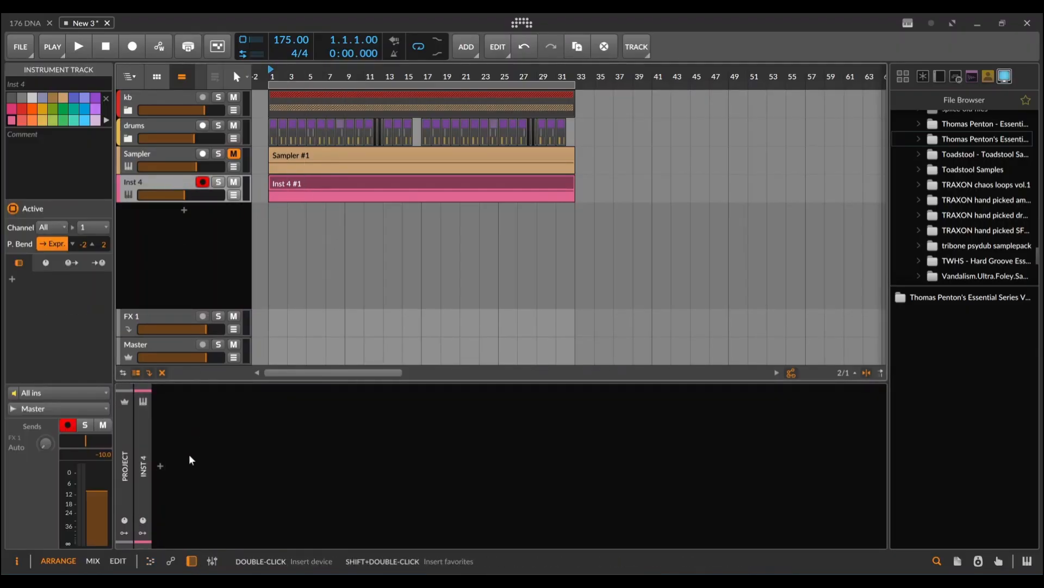
pyautogui.click(160, 466)
pyautogui.write('samp')
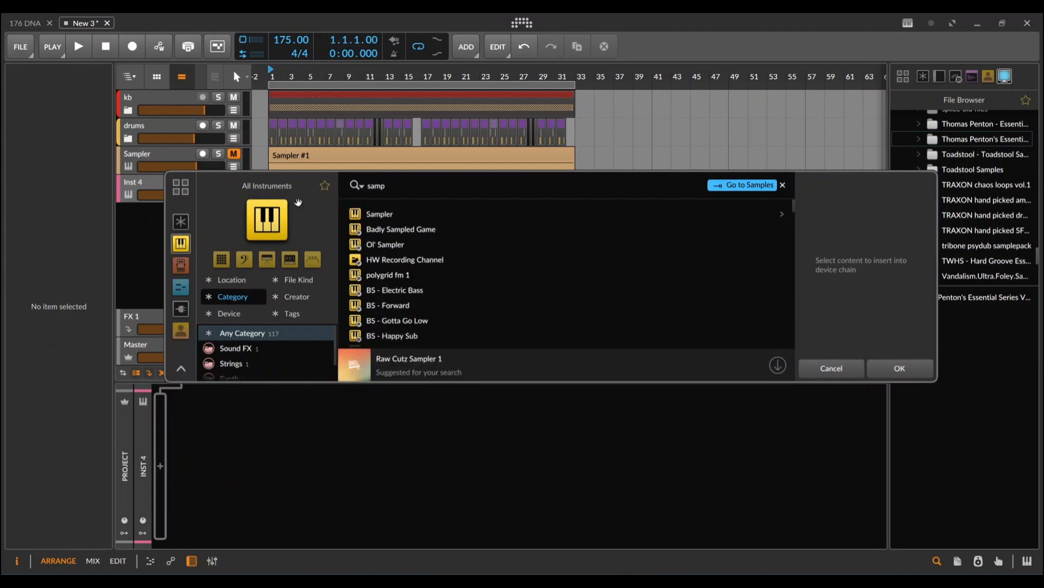
pyautogui.click(382, 215)
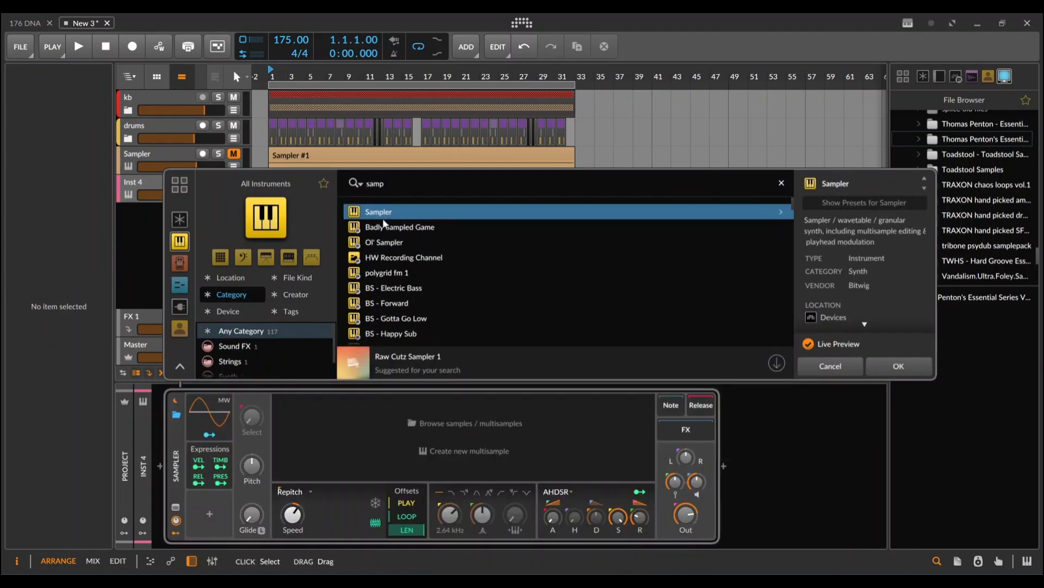
pyautogui.click(901, 369)
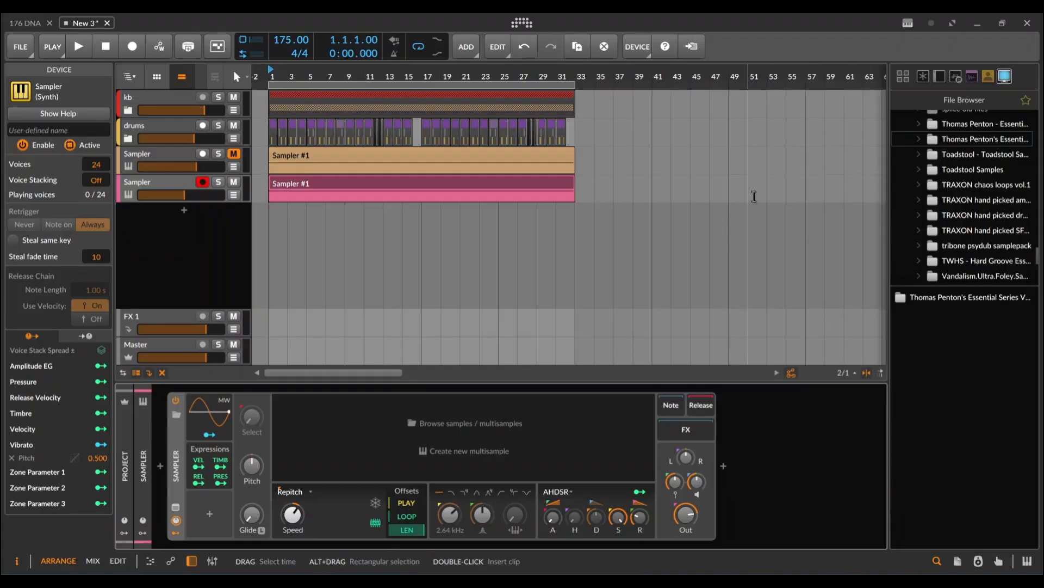
# Step: Browse the sample folders to the Synths folder inside the Thomas Penton's Essential Series pack
pyautogui.scroll(5, 908, 169)
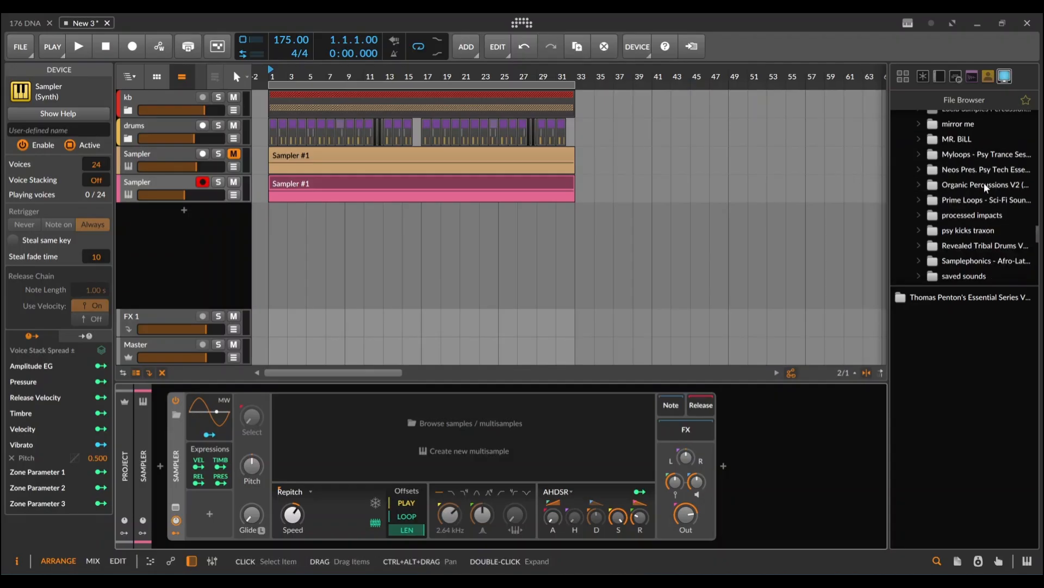
pyautogui.scroll(-3, 984, 201)
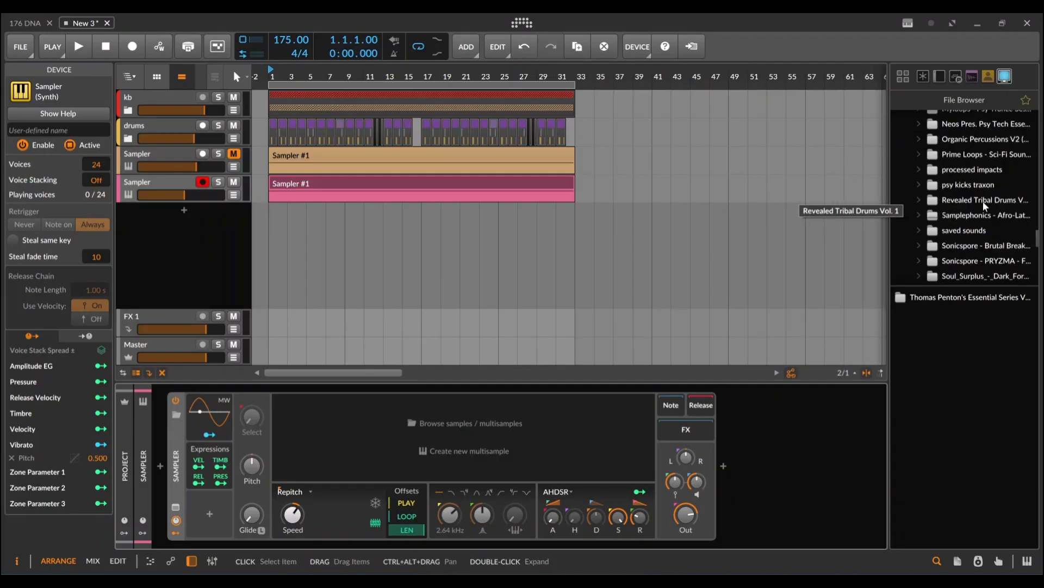
pyautogui.scroll(-3, 983, 200)
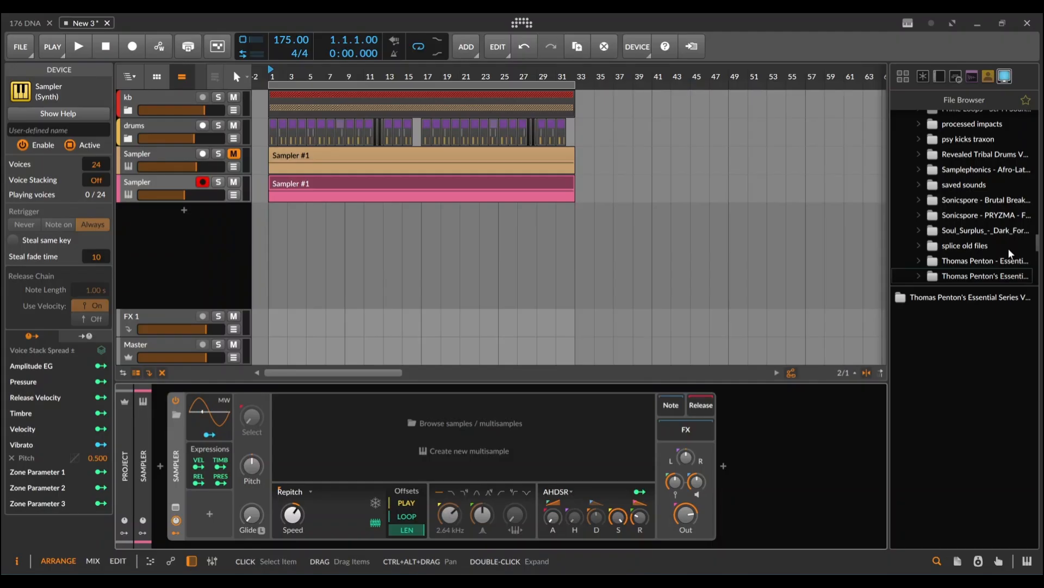
pyautogui.scroll(-3, 996, 245)
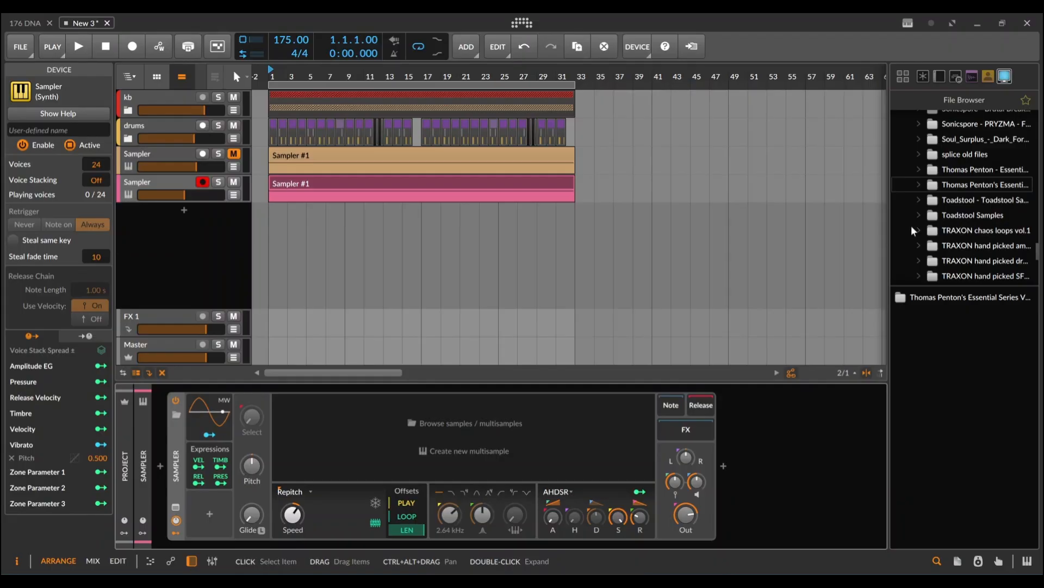
pyautogui.click(931, 139)
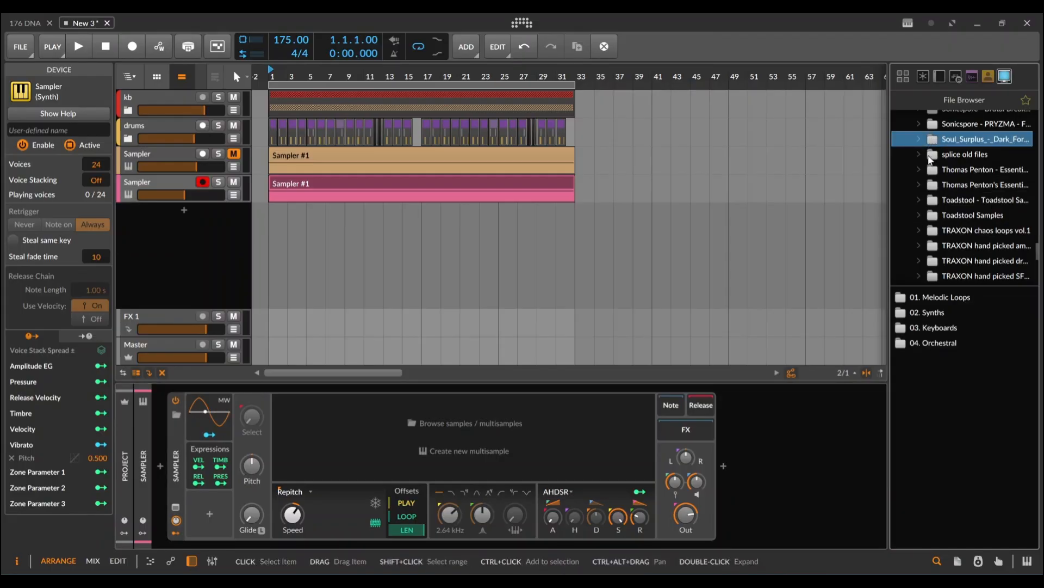
pyautogui.click(922, 187)
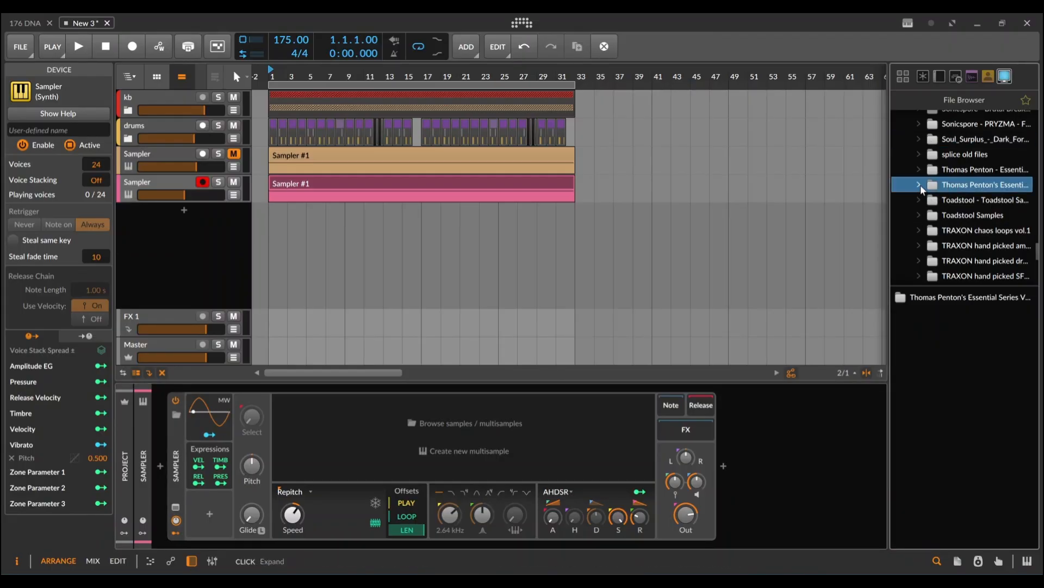
pyautogui.click(920, 185)
pyautogui.click(934, 200)
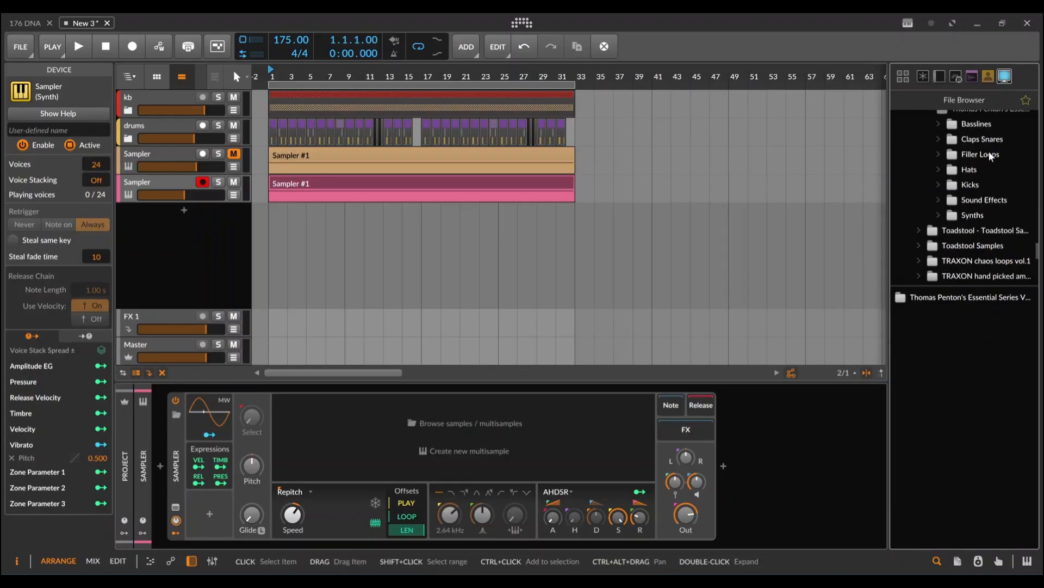
pyautogui.click(986, 141)
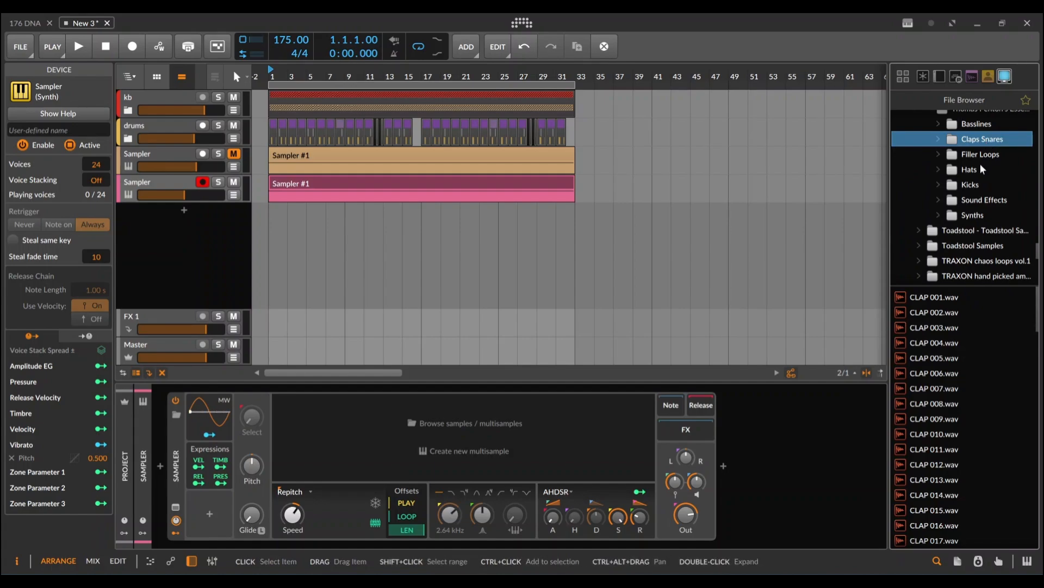
pyautogui.click(981, 215)
# Step: Load all the stab samples, STAB 001 through STAB 050, into a new multisample in the new track's Sampler
pyautogui.click(962, 298)
pyautogui.scroll(-12, 968, 305)
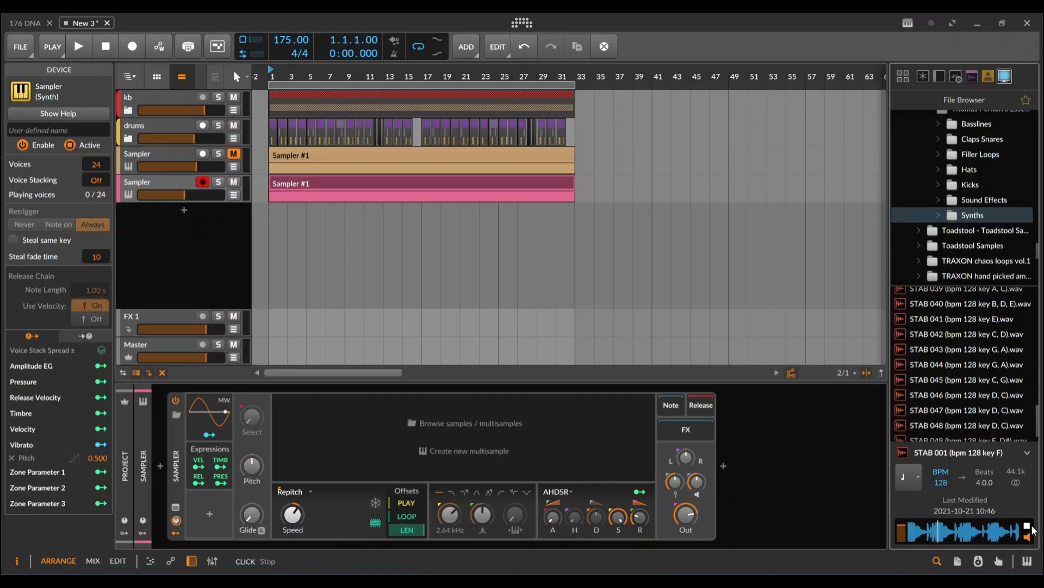
pyautogui.scroll(-2, 958, 413)
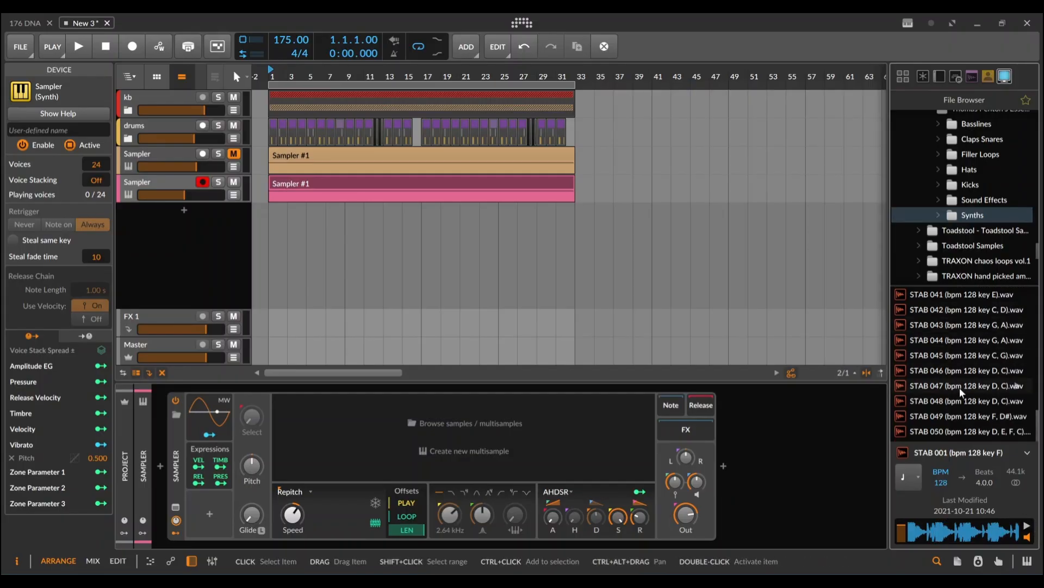
pyautogui.keyDown('shift'); pyautogui.click(957, 434); pyautogui.keyUp('shift')
pyautogui.scroll(6, 960, 413)
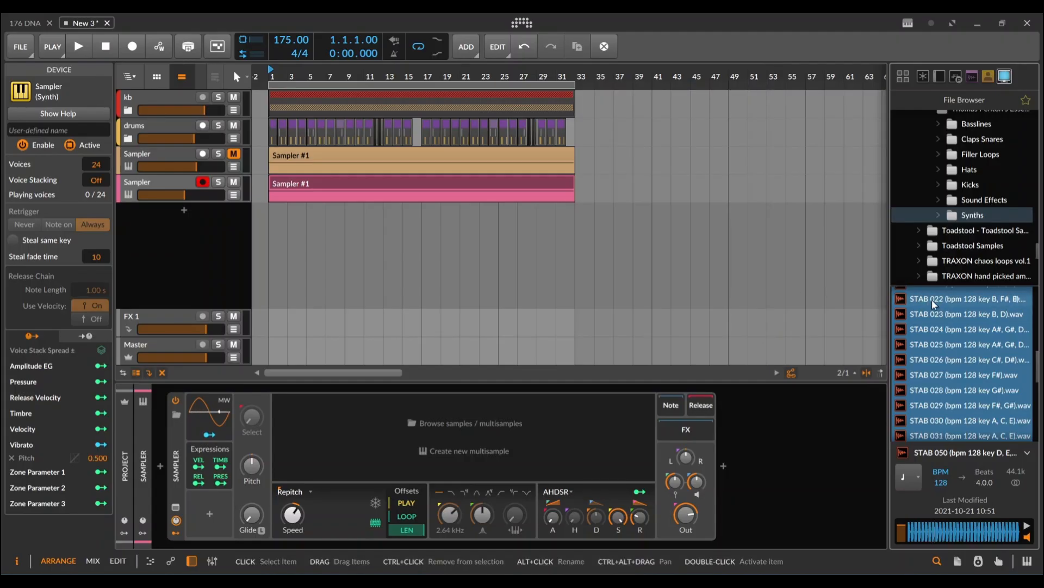
pyautogui.click(454, 452)
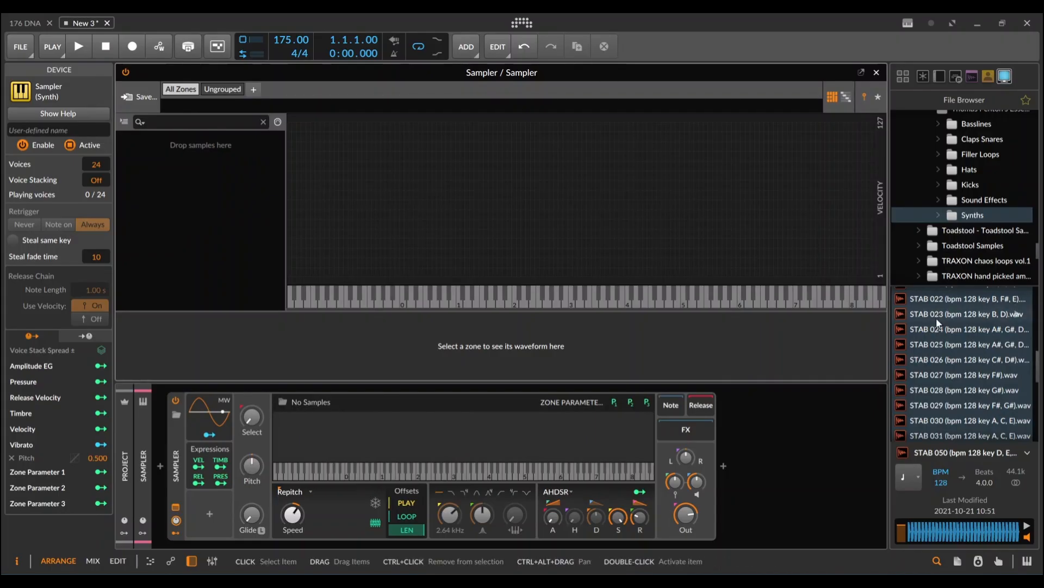
pyautogui.moveTo(937, 316); pyautogui.dragTo(177, 227)
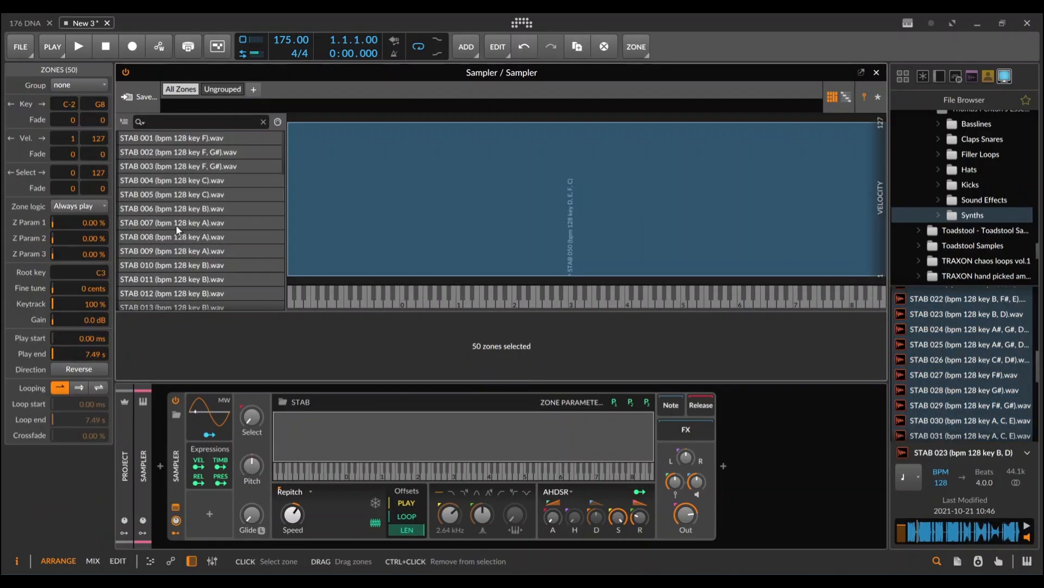
# Step: Distribute all the stab zones equally across the Select range and try out the spread with the Sampler's Select knob
pyautogui.click(878, 99)
pyautogui.click(197, 182)
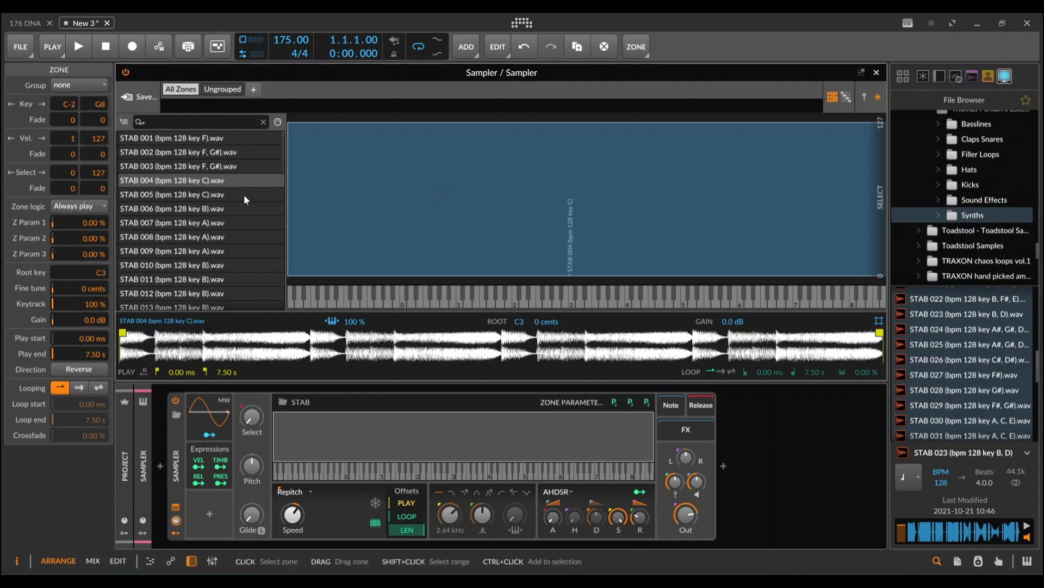
pyautogui.hotkey('ctrl', 'a')
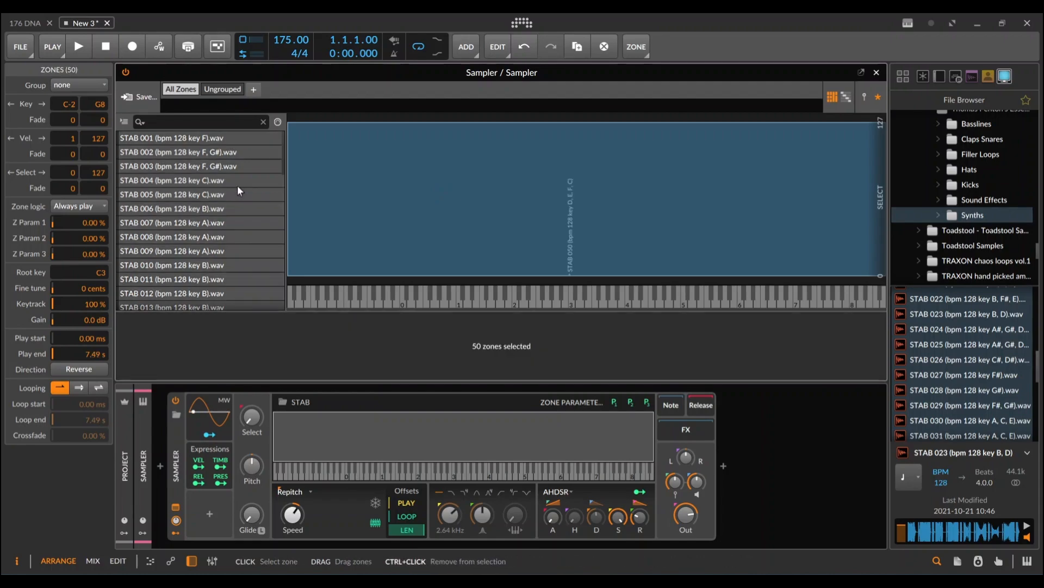
pyautogui.rightClick(206, 185)
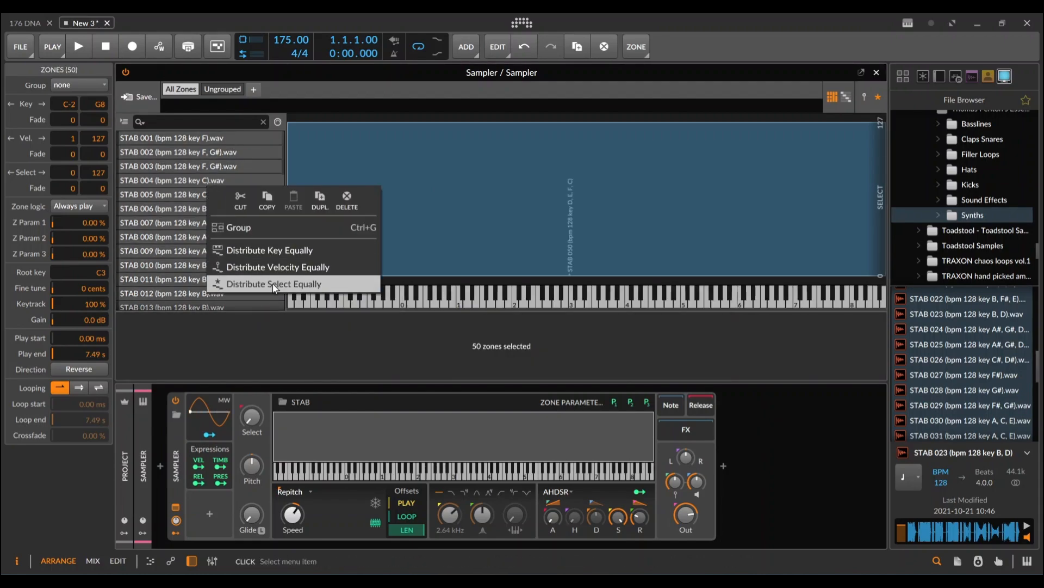
pyautogui.click(273, 284)
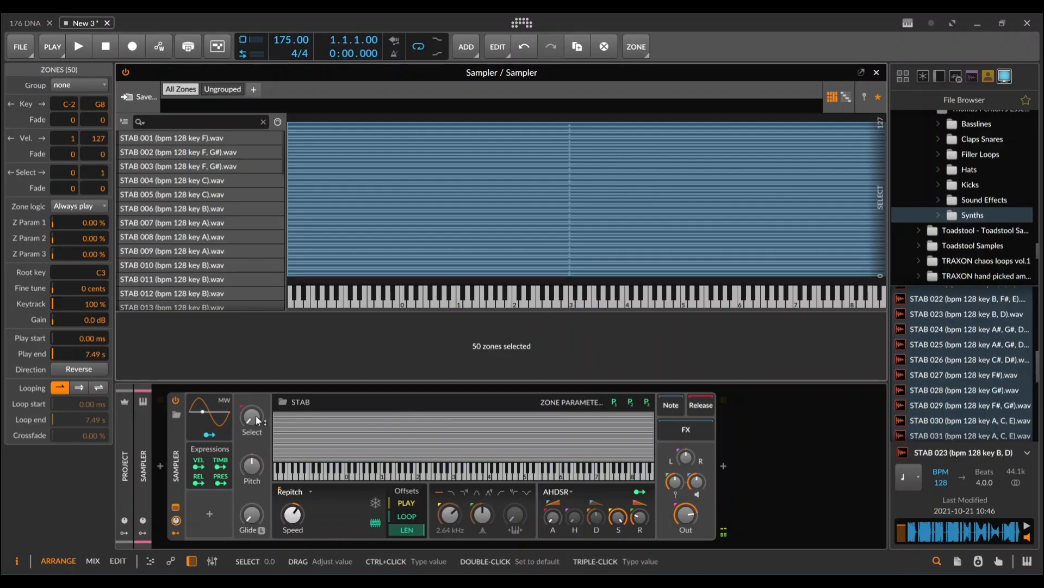
pyautogui.moveTo(256, 416)
pyautogui.mouseDown()
pyautogui.moveTo(256, 347)
pyautogui.moveTo(256, 395)
pyautogui.mouseUp()
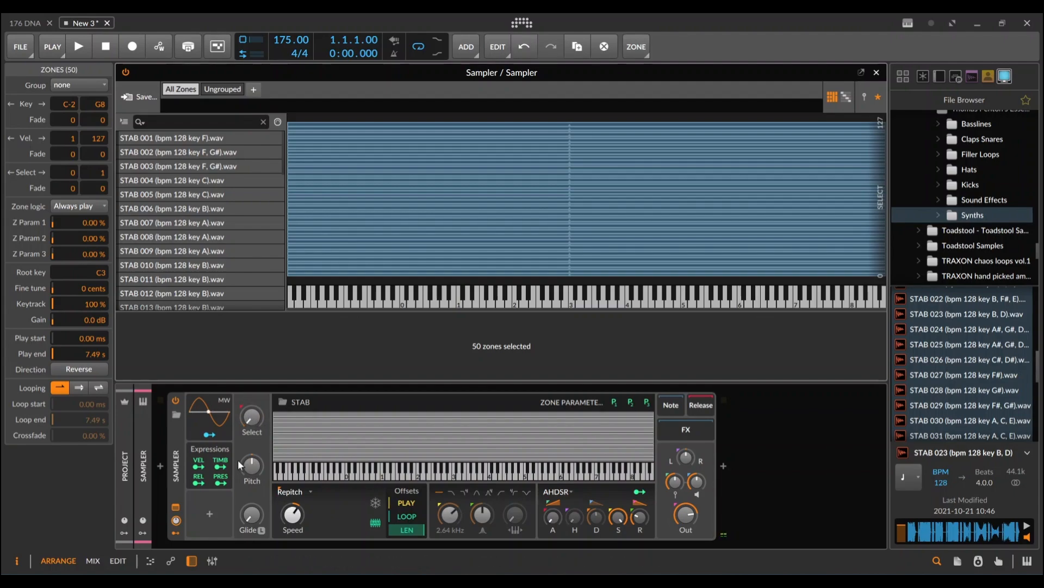
pyautogui.click(877, 73)
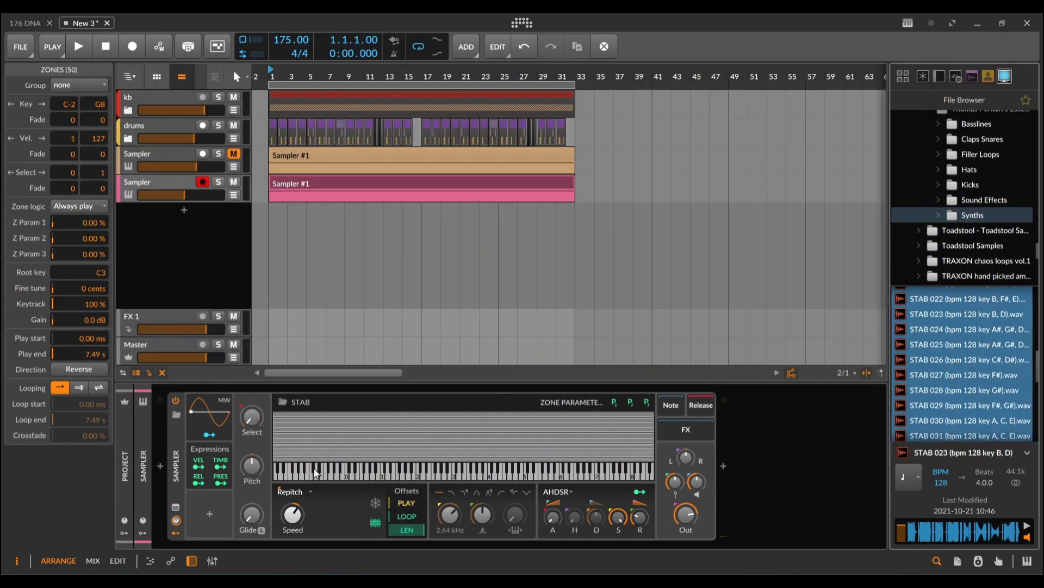
# Step: Solo the new Sampler track and play its clip briefly from the start
pyautogui.click(329, 186)
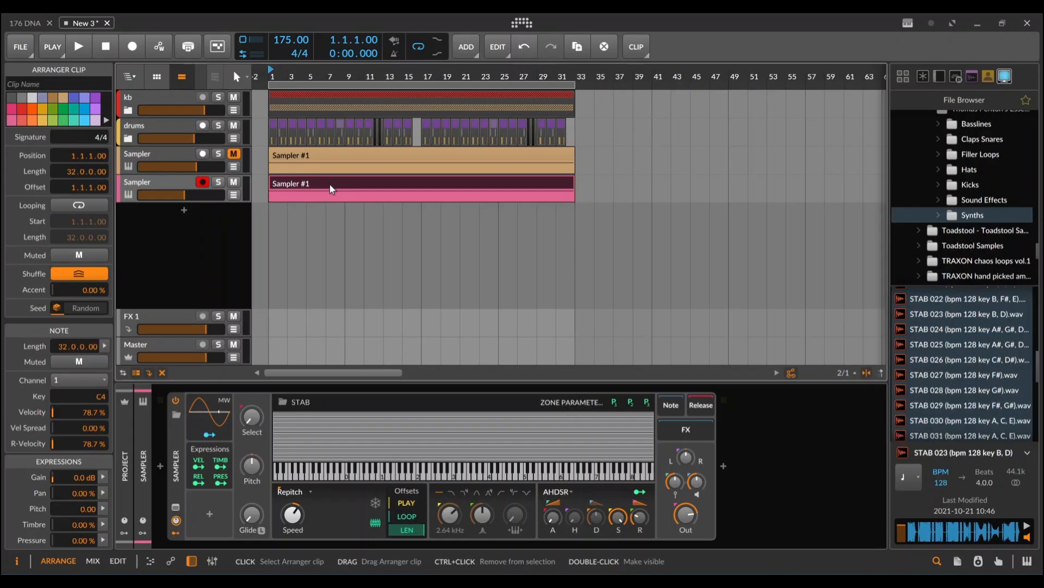
pyautogui.click(218, 182)
pyautogui.press('space')
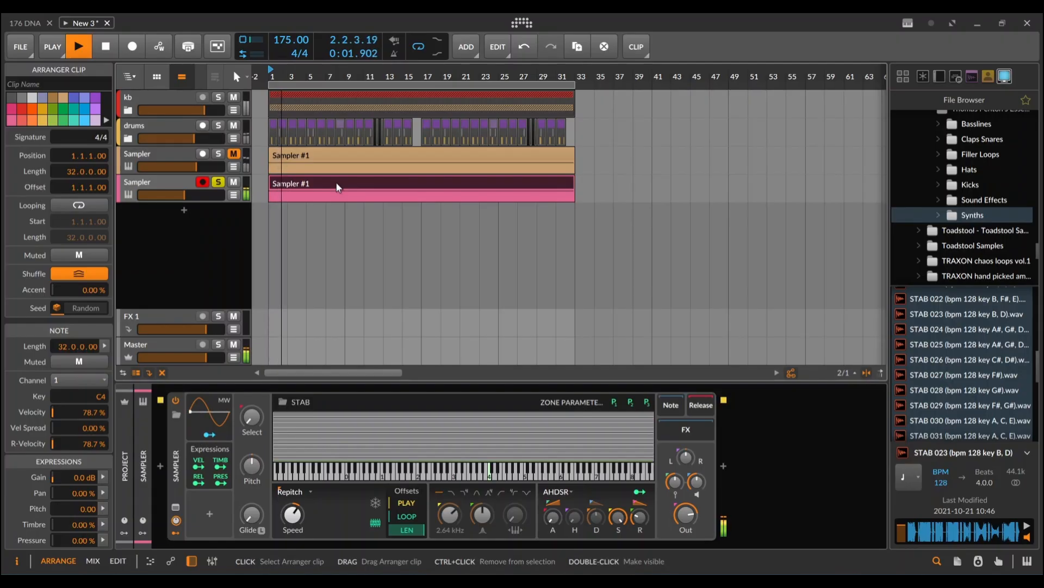
pyautogui.press('space')
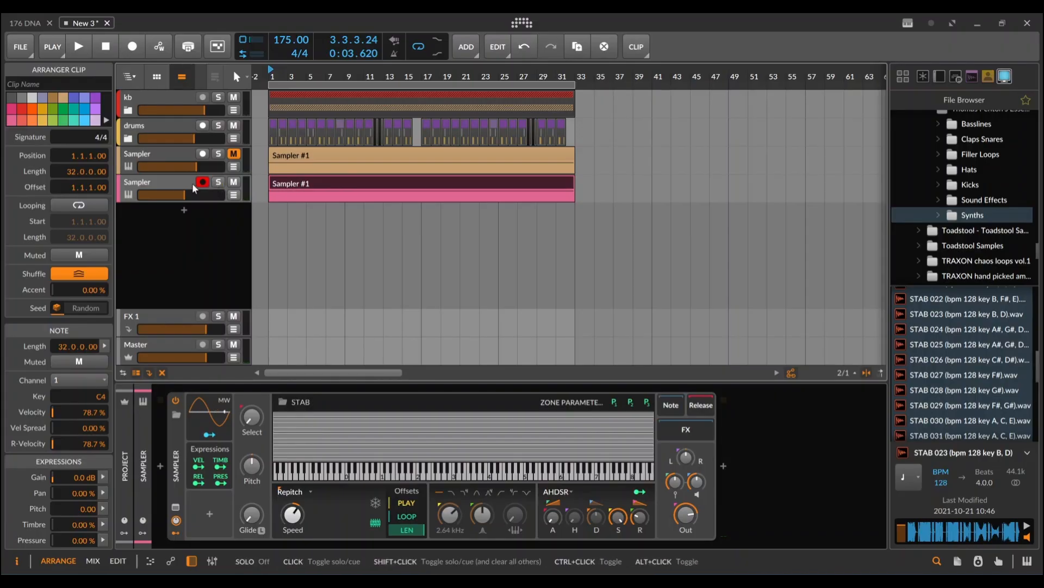
# Step: Insert an Arpeggiator before the Sampler in the device chain by searching the note effects for "arp"
pyautogui.click(169, 410)
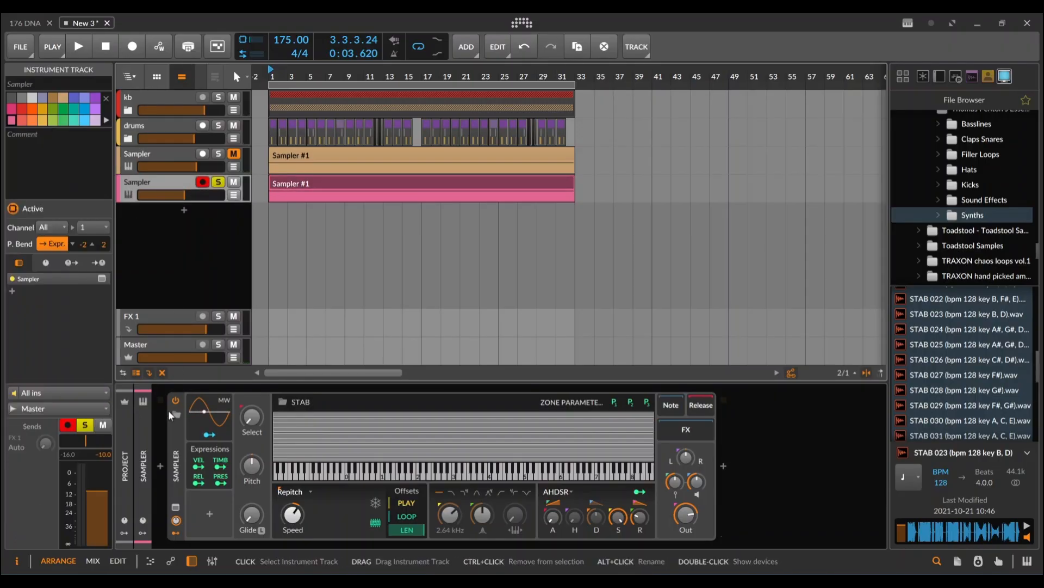
pyautogui.click(160, 465)
pyautogui.write('ar')
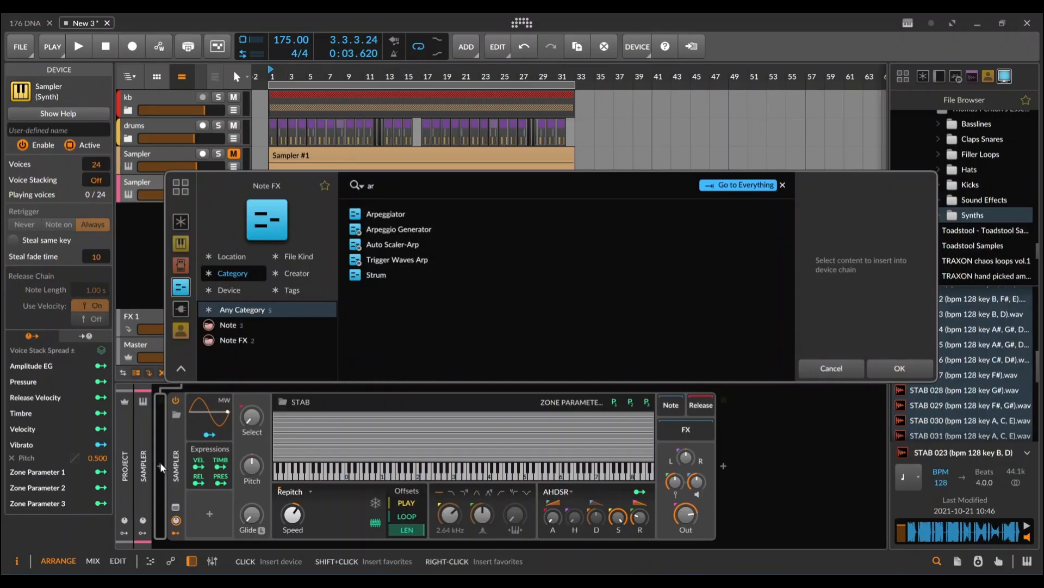
pyautogui.write('p')
pyautogui.click(392, 214)
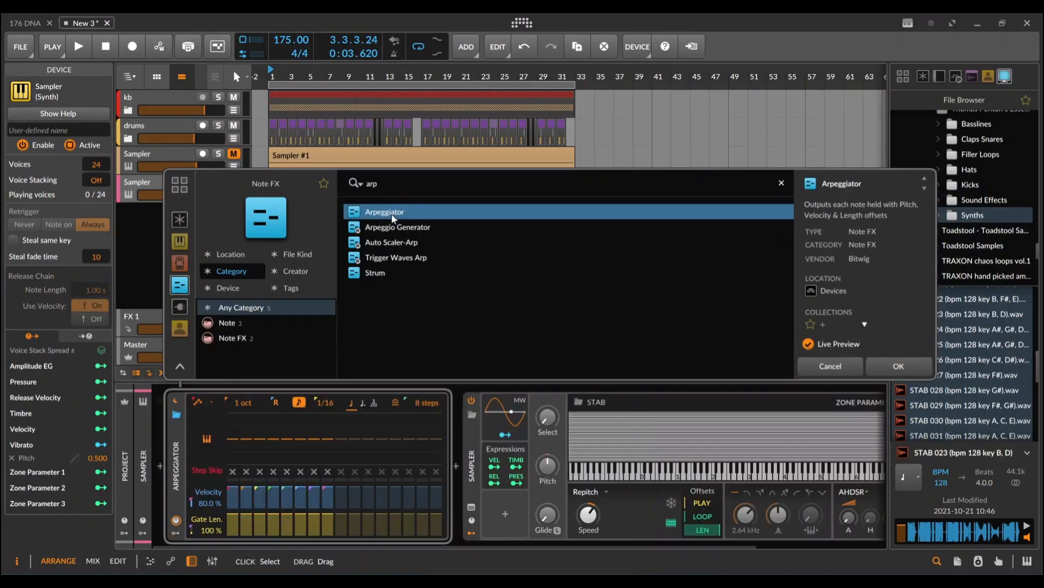
pyautogui.click(912, 370)
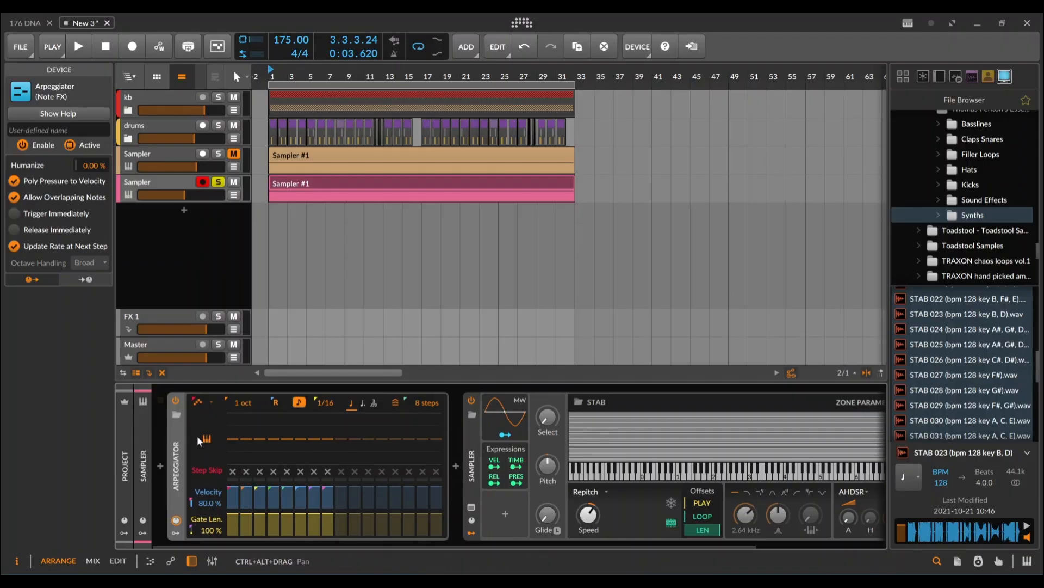
# Step: Play the soloed Sampler #1 clip briefly to hear the arpeggiated stabs
pyautogui.click(296, 184)
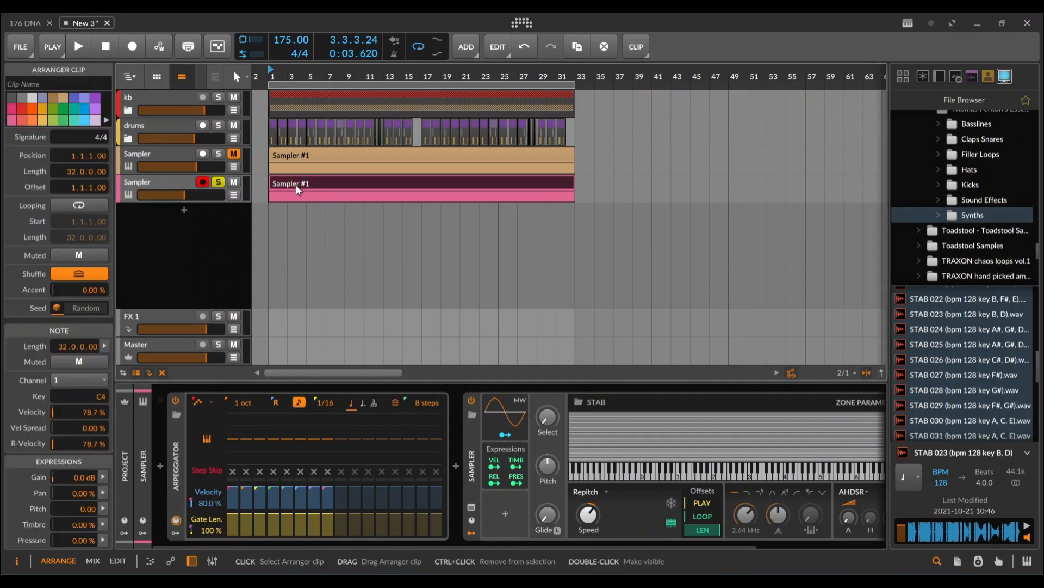
pyautogui.press('space')
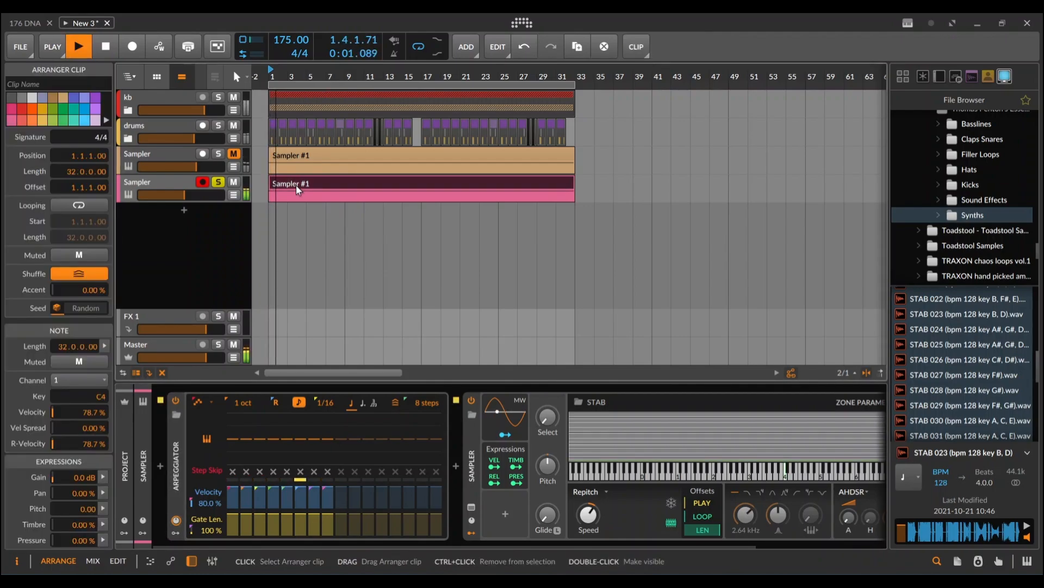
pyautogui.press('space')
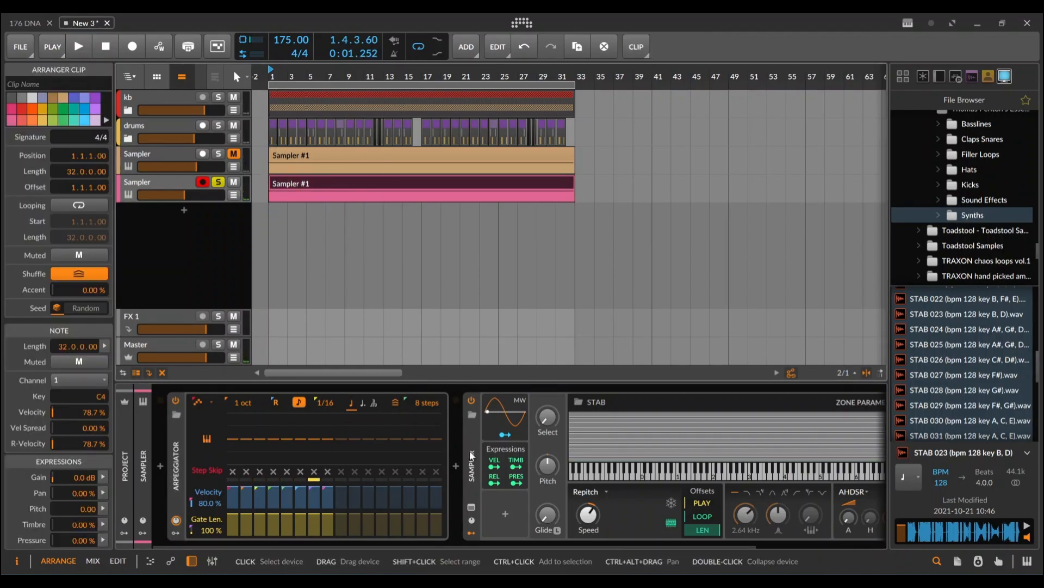
# Step: Delete the Vibrato and Expressions modulators from the stab Sampler
pyautogui.click(471, 463)
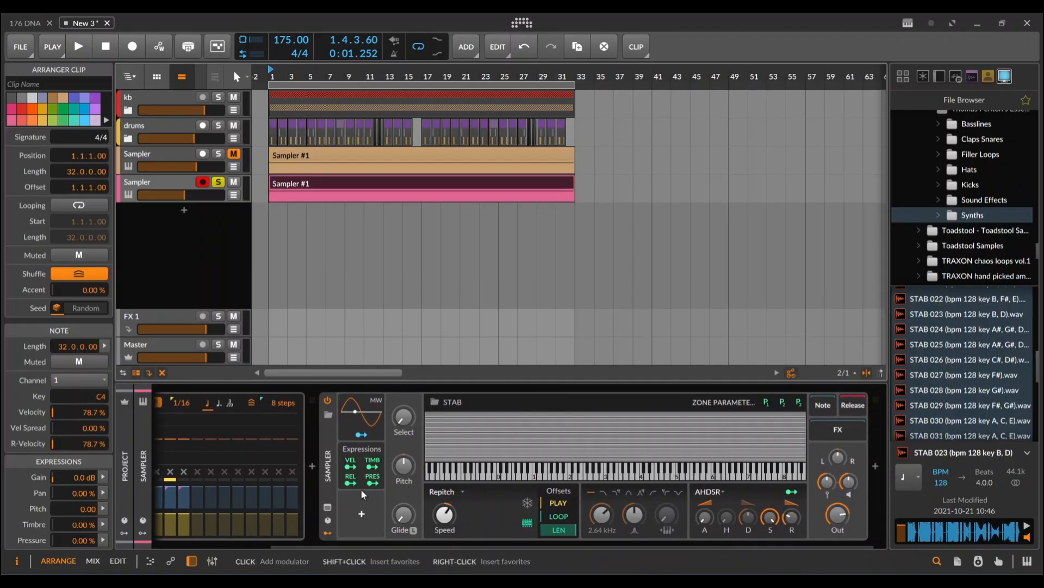
pyautogui.click(369, 399)
pyautogui.press('Delete')
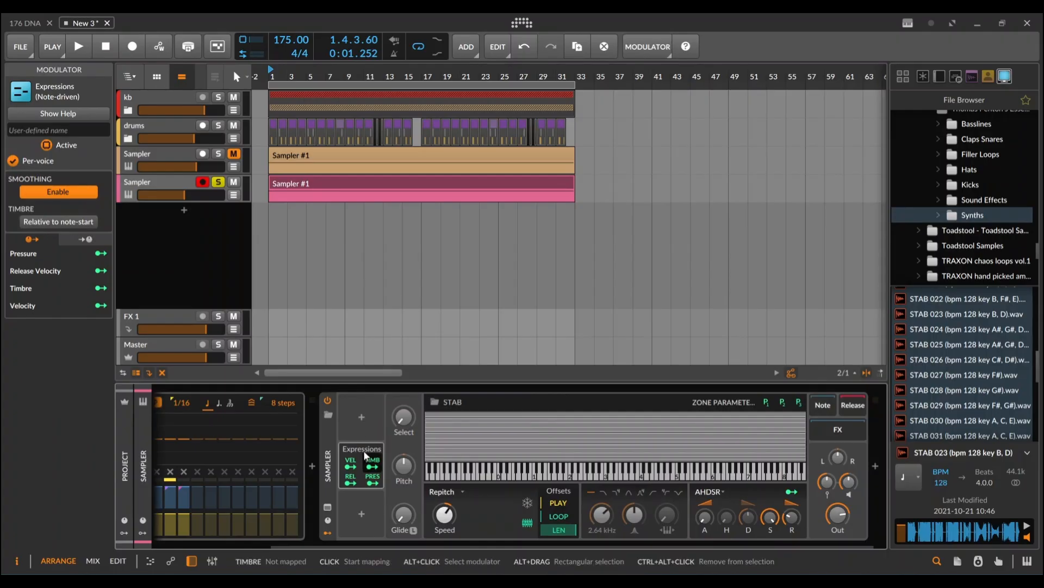
pyautogui.press('Delete')
# Step: Add a Random modulator to the stab Sampler by searching the modulators for "ran"
pyautogui.click(359, 419)
pyautogui.write('r')
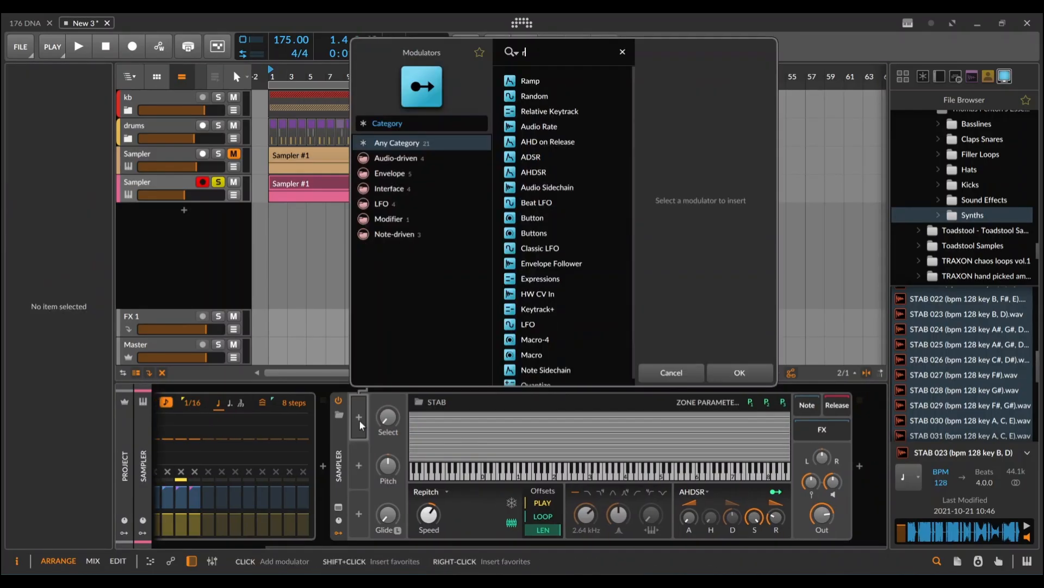
pyautogui.write('an')
pyautogui.click(527, 81)
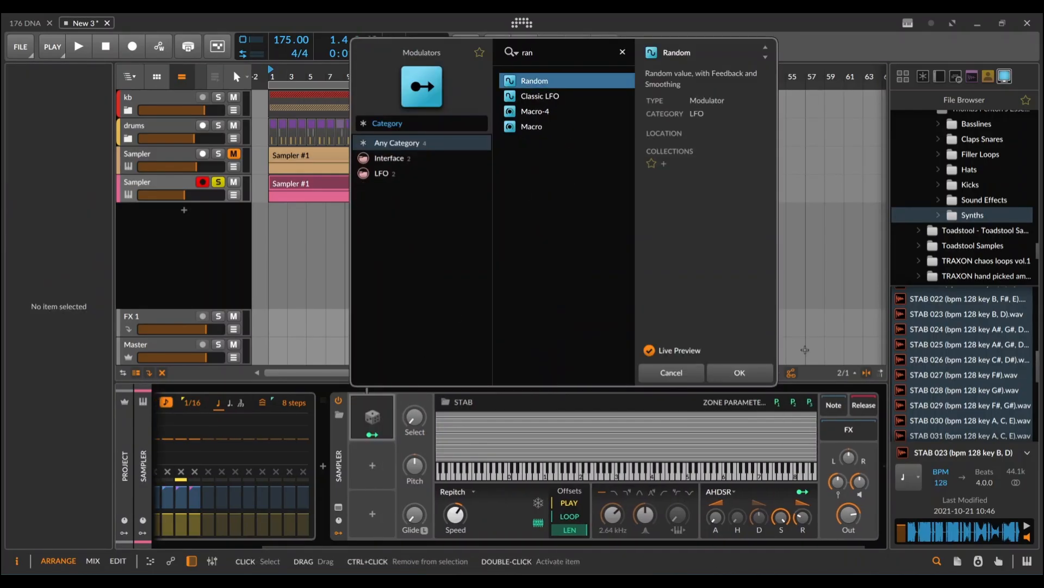
pyautogui.click(740, 373)
# Step: Map the Random modulator to the Sampler's Select parameter with an amount of 1.000
pyautogui.click(371, 434)
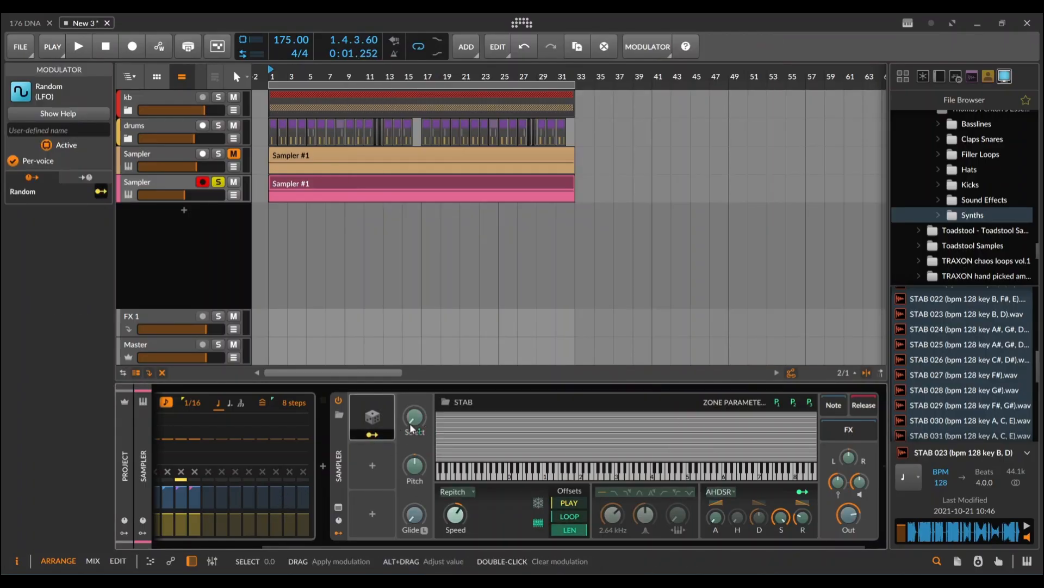
pyautogui.moveTo(414, 416); pyautogui.dragTo(414, 389)
pyautogui.click(377, 435)
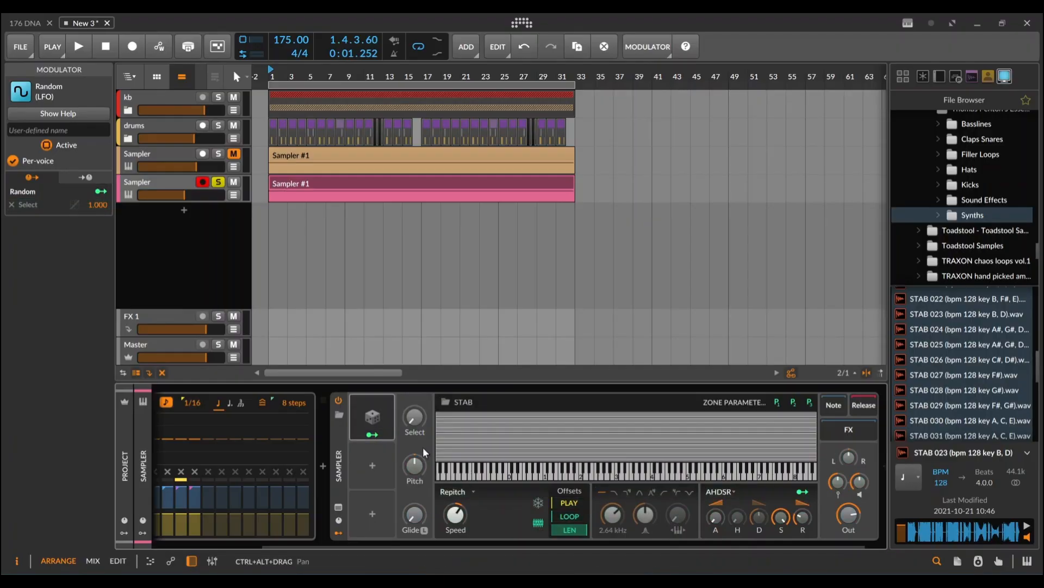
# Step: Set the Random modulator's timebase to 16th note
pyautogui.click(391, 417)
pyautogui.click(474, 420)
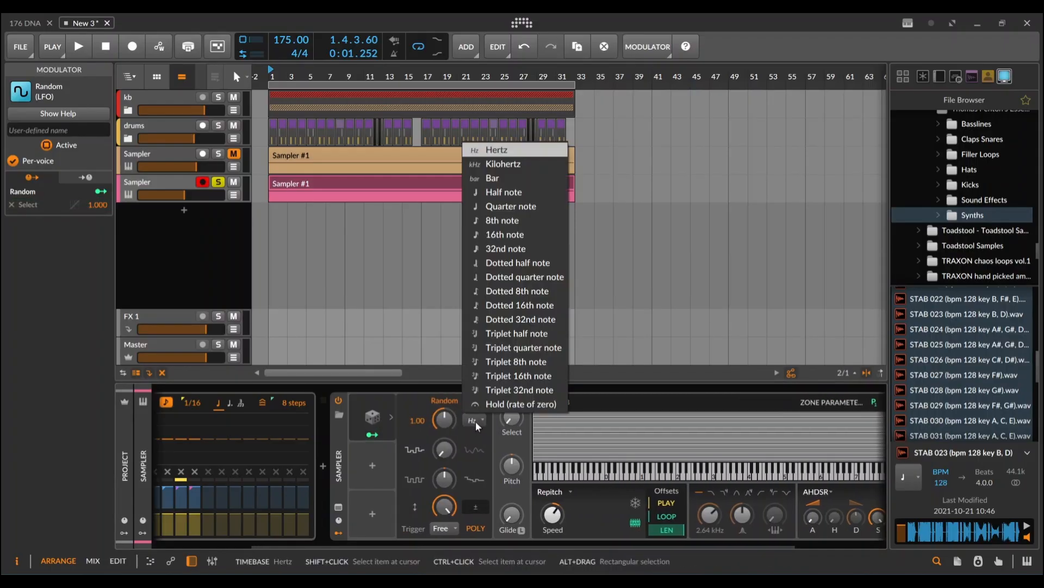
pyautogui.click(524, 233)
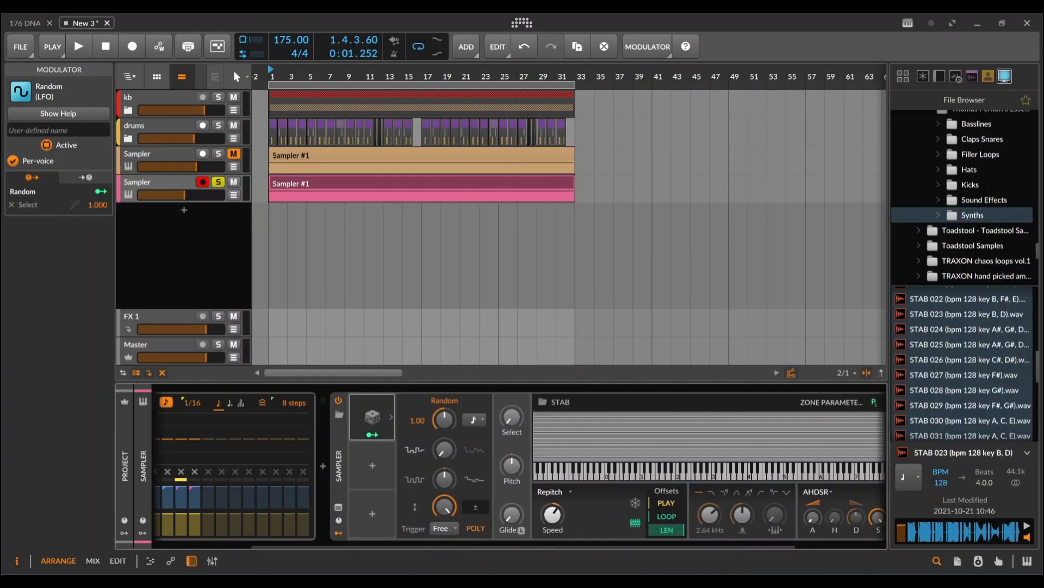
# Step: Play the clip for a few bars to audition the randomised stab selection
pyautogui.click(291, 187)
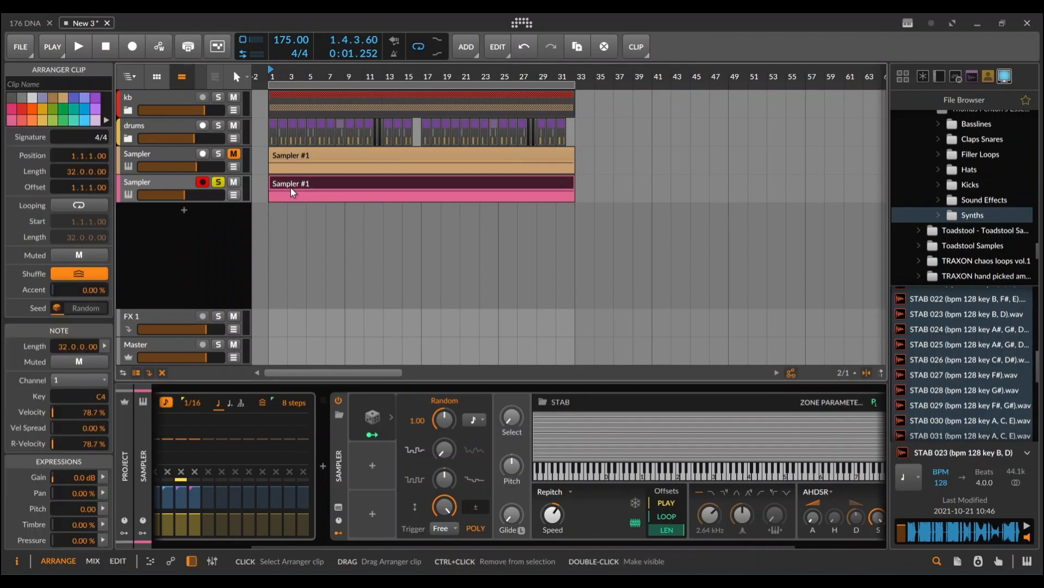
pyautogui.press('space')
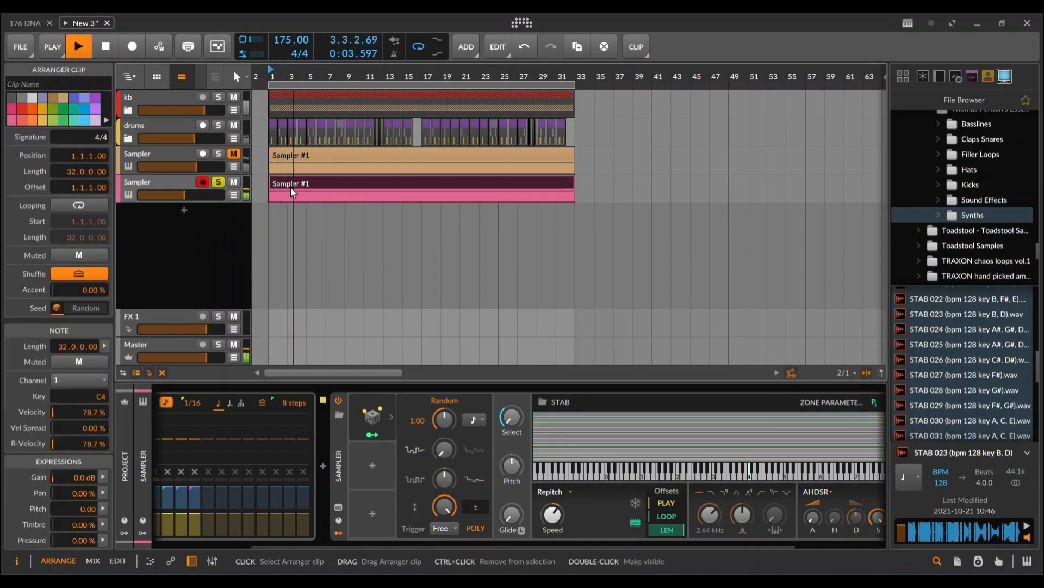
pyautogui.press('space')
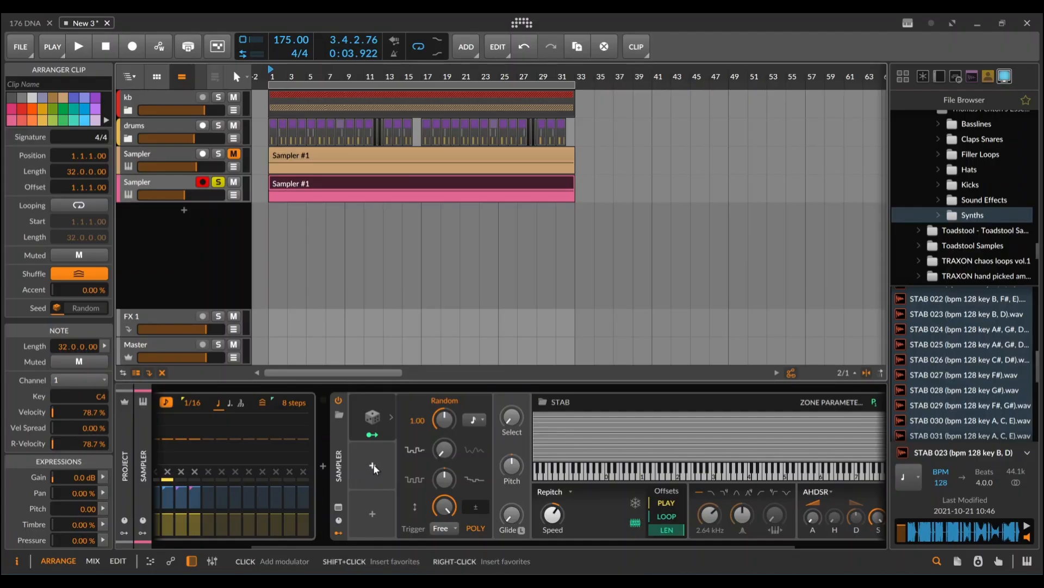
# Step: Turn down the Sampler's AHDSR sustain, set the decay to about 52.8 ms, and play the result
pyautogui.moveTo(336, 474); pyautogui.dragTo(134, 508)
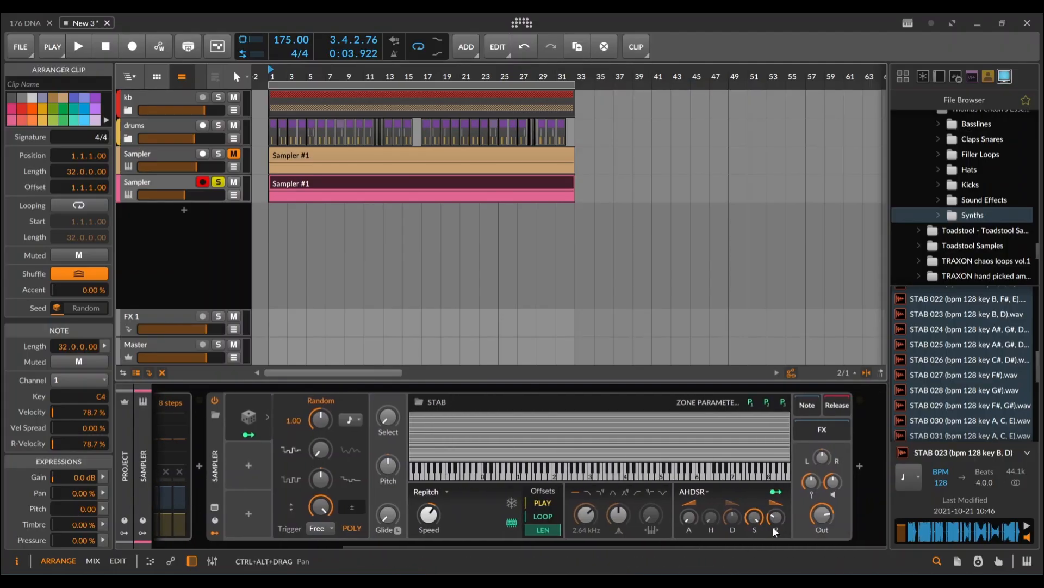
pyautogui.moveTo(758, 515); pyautogui.dragTo(734, 512)
pyautogui.press('space')
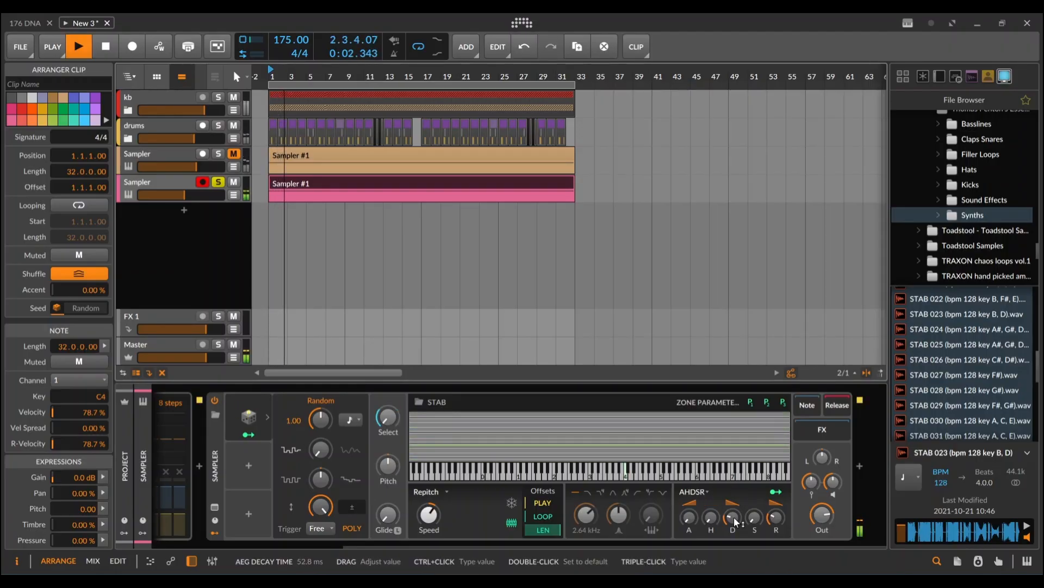
pyautogui.press('space')
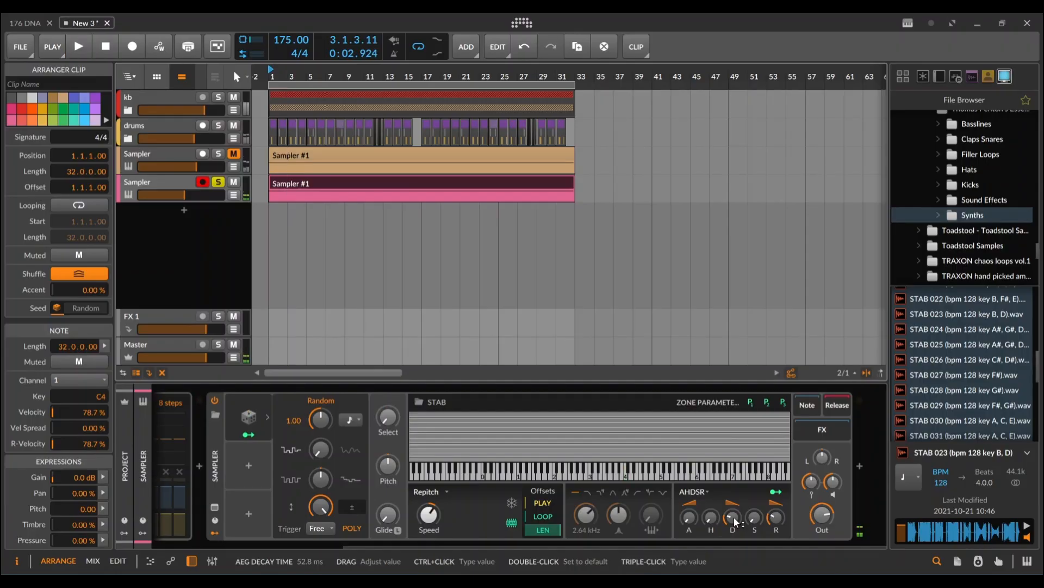
# Step: Add a second Random modulator to the Sampler's next free modulator slot, searching for "ran"
pyautogui.click(250, 465)
pyautogui.write('ran')
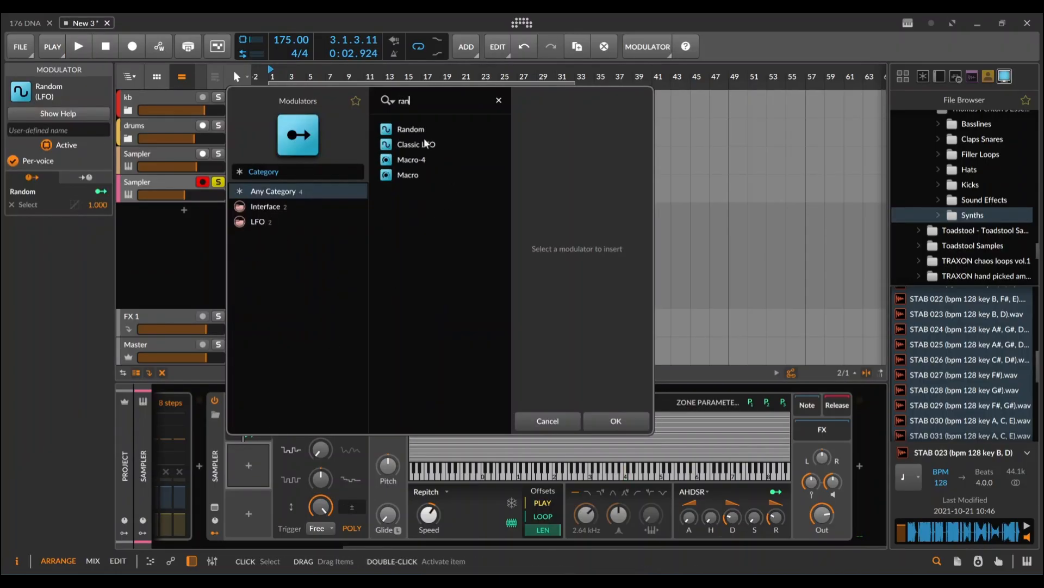
pyautogui.click(418, 131)
pyautogui.click(602, 420)
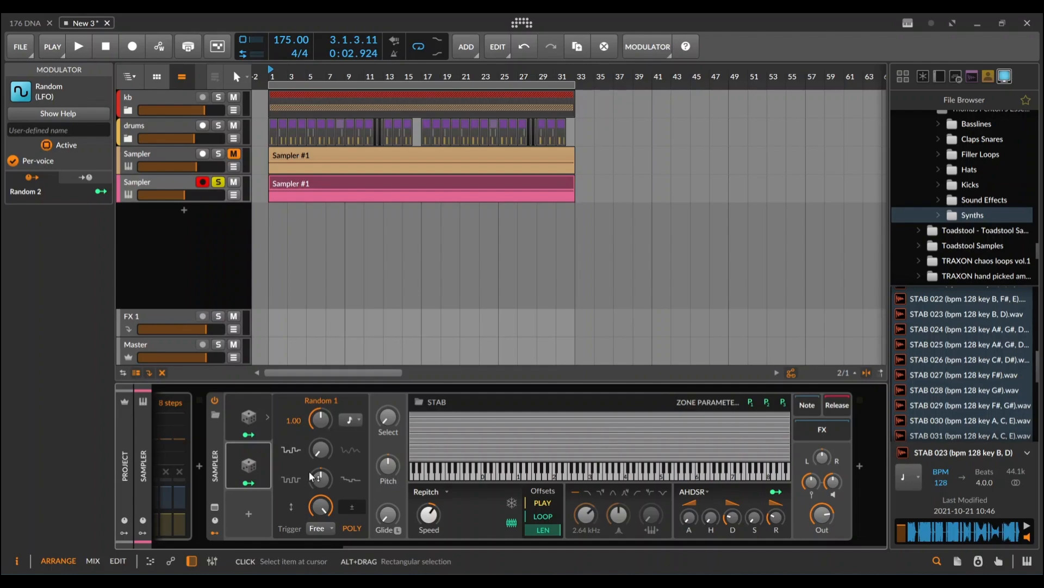
# Step: Map Random 2 to the AHDSR decay at ×11.38, lower the base decay to about 20.1 ms, and start playback
pyautogui.click(249, 483)
pyautogui.moveTo(733, 518); pyautogui.dragTo(733, 478)
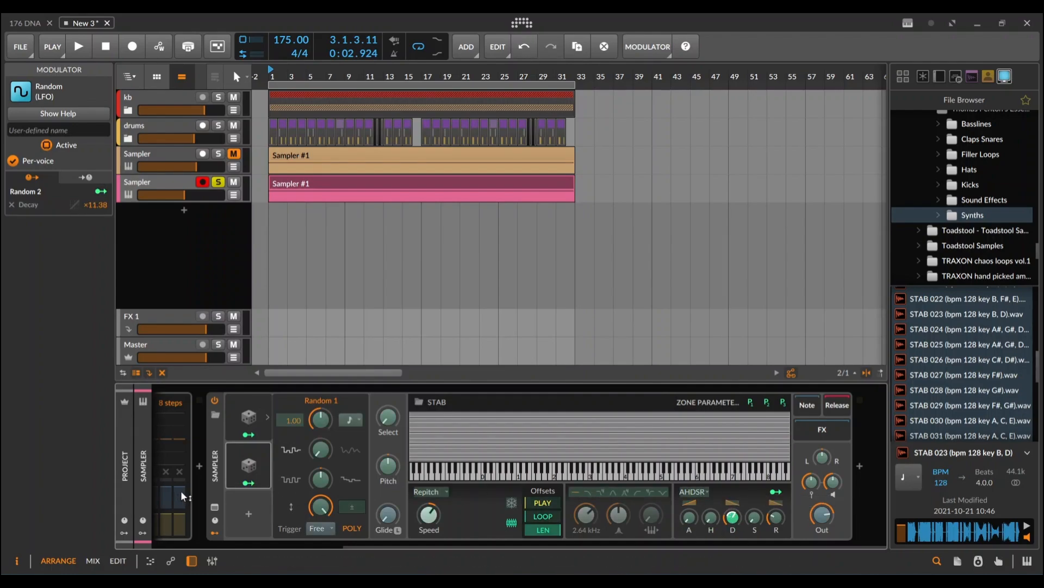
pyautogui.click(240, 483)
pyautogui.moveTo(736, 523); pyautogui.dragTo(735, 539)
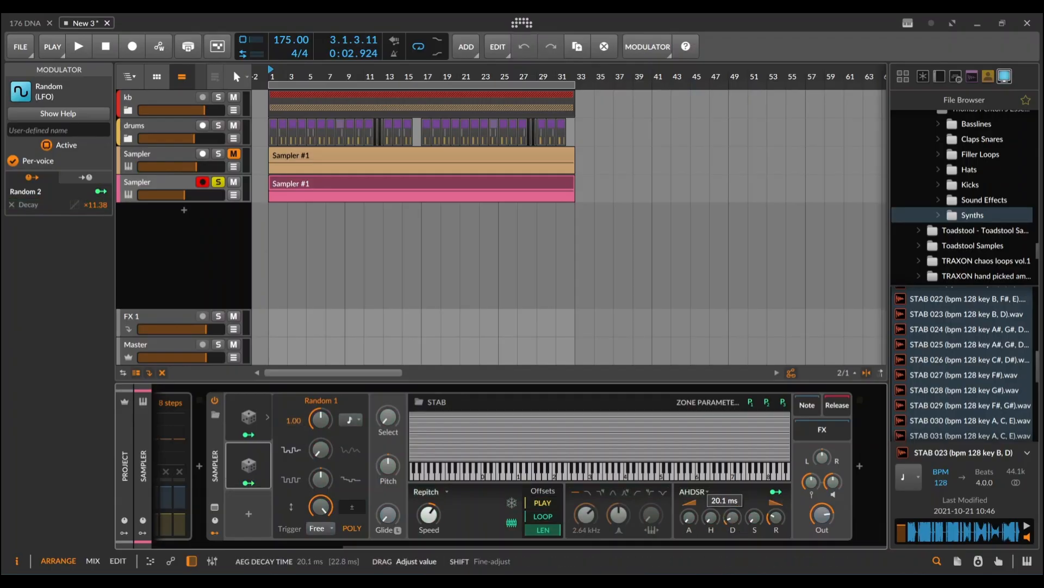
pyautogui.press('space')
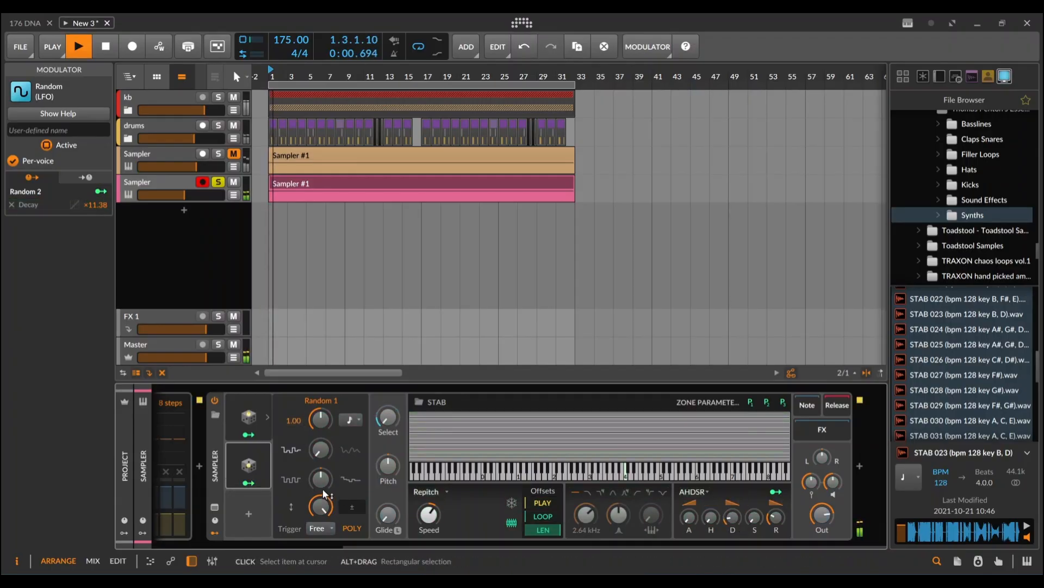
# Step: Set the Random 2 modulator's timebase to 16th note while the clip plays, and stop playback
pyautogui.click(267, 465)
pyautogui.click(351, 421)
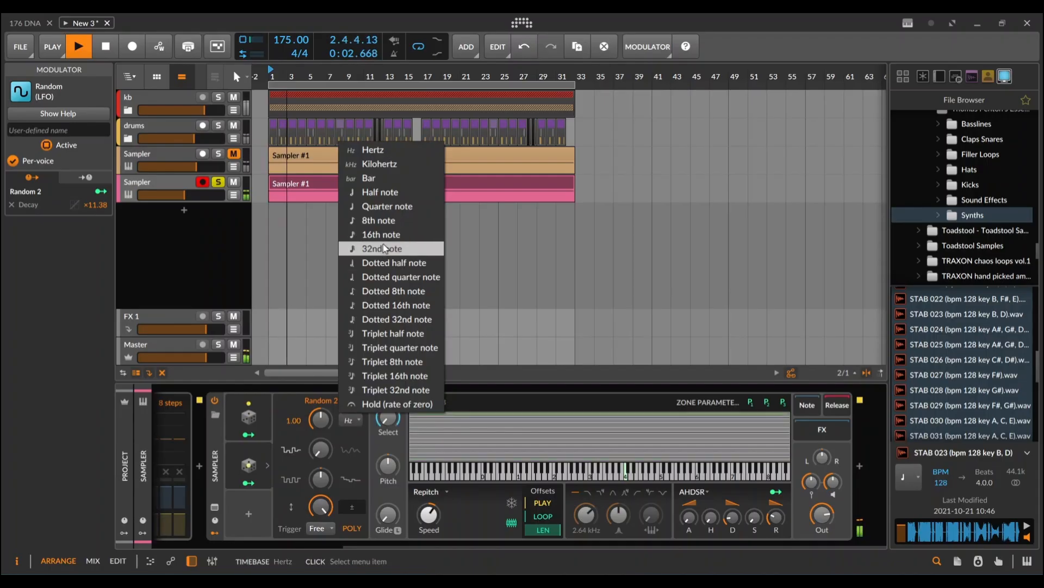
pyautogui.click(384, 237)
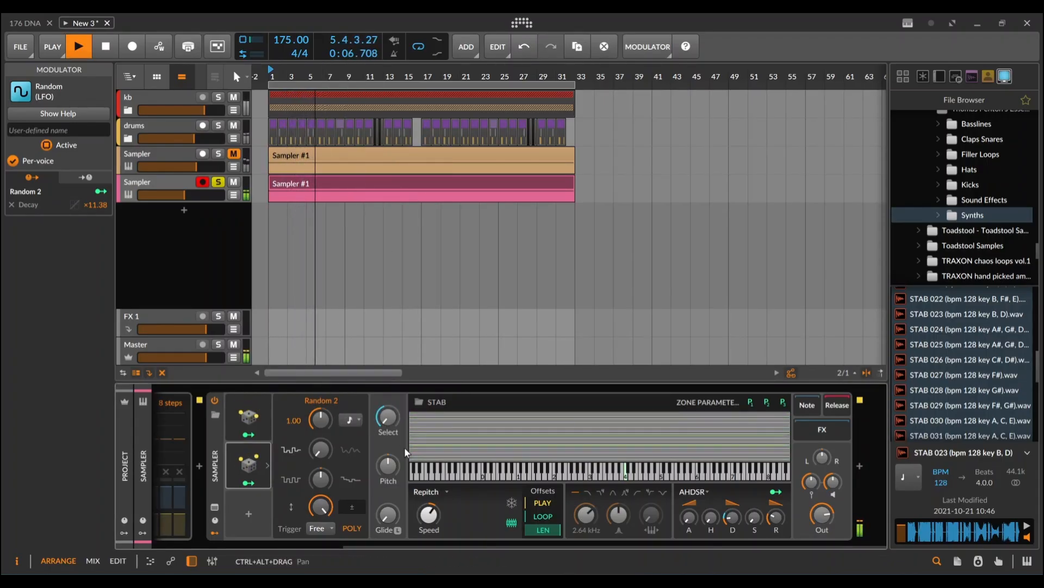
pyautogui.press('space')
# Step: Add a third Random modulator to the Sampler's next free modulator slot, searching for "ran"
pyautogui.click(247, 513)
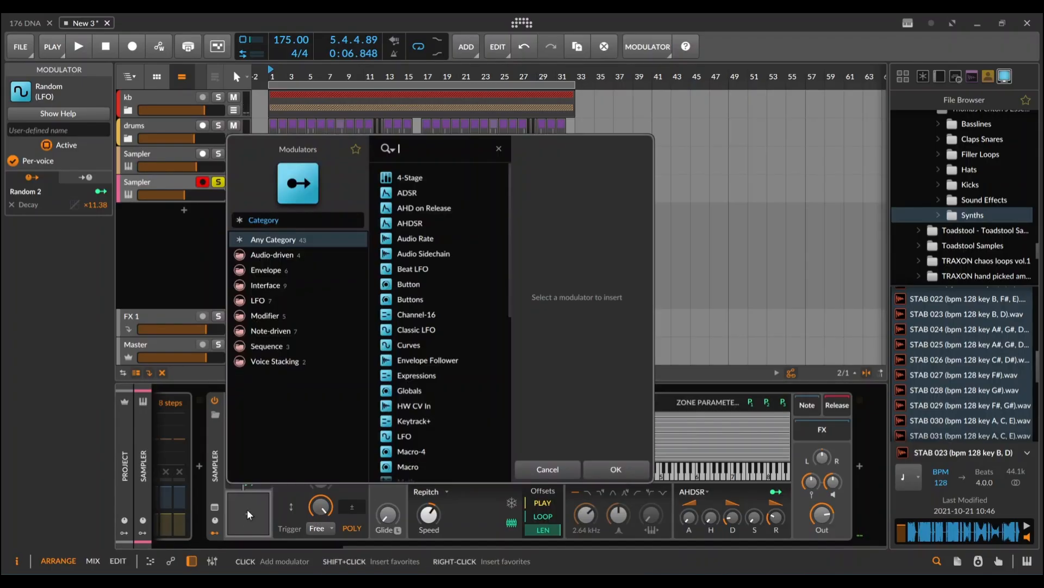
pyautogui.write('ran')
pyautogui.click(423, 177)
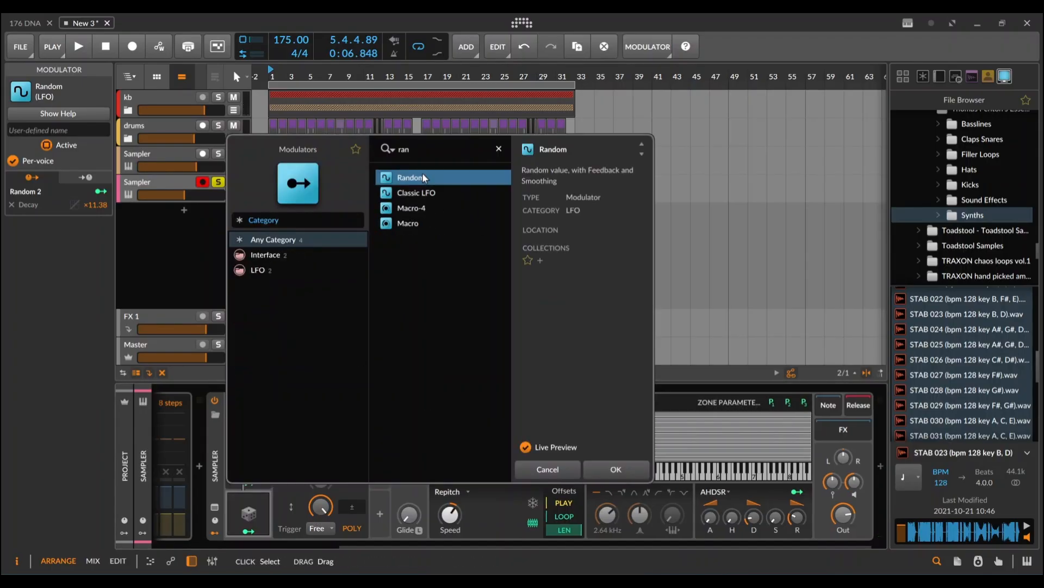
pyautogui.click(616, 469)
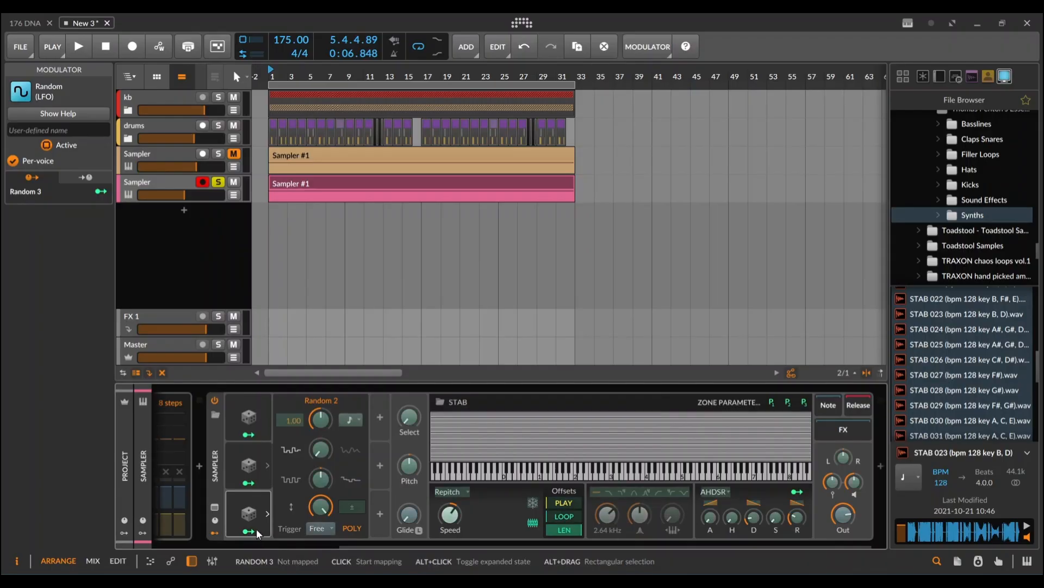
# Step: Map Random 3 to the Sampler's Speed by 1.336 at a 16th-note timebase, and lower the base speed to 60.0 % for playback
pyautogui.moveTo(452, 525); pyautogui.dragTo(452, 487)
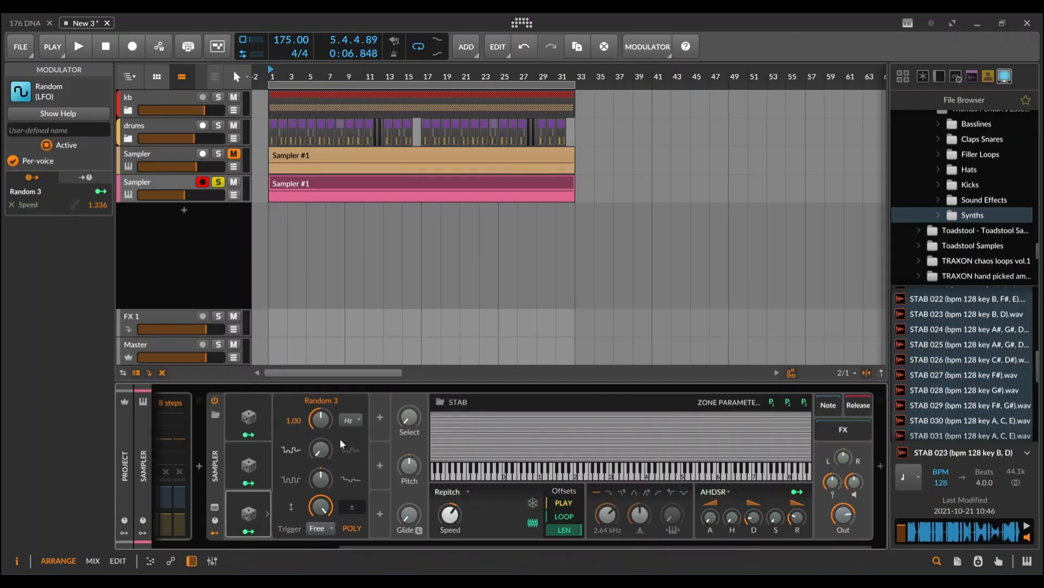
pyautogui.click(352, 420)
pyautogui.click(376, 234)
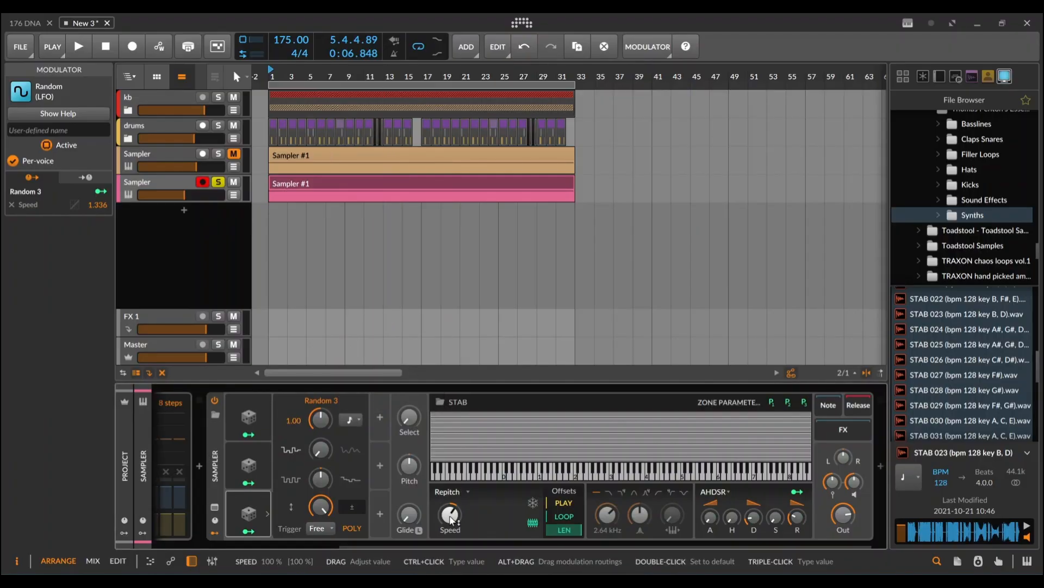
pyautogui.moveTo(450, 517); pyautogui.dragTo(451, 523)
pyautogui.press('space')
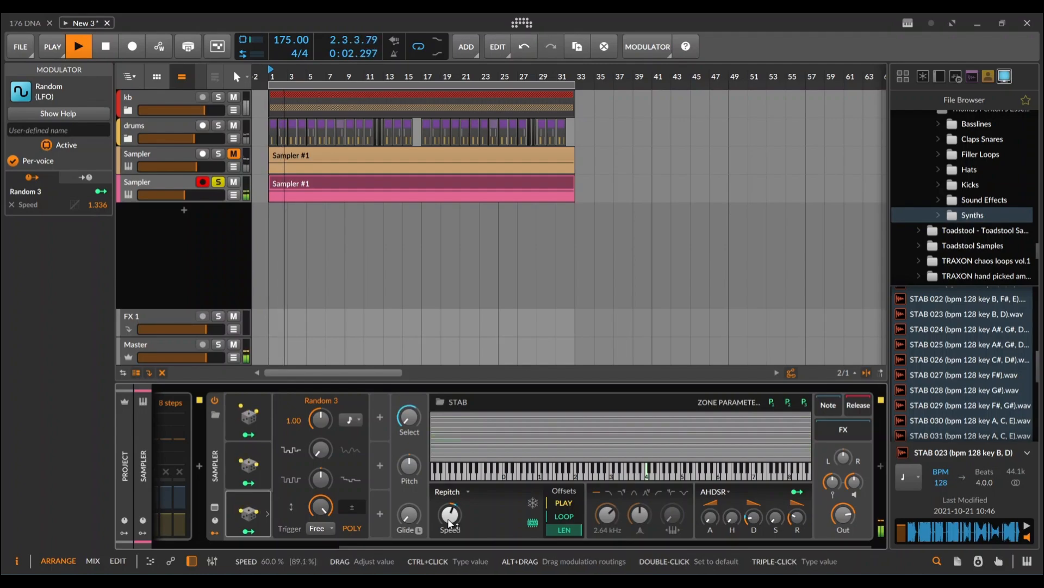
# Step: Audition the Sampler in Textures play mode and return it to Repitch
pyautogui.click(446, 492)
pyautogui.click(466, 534)
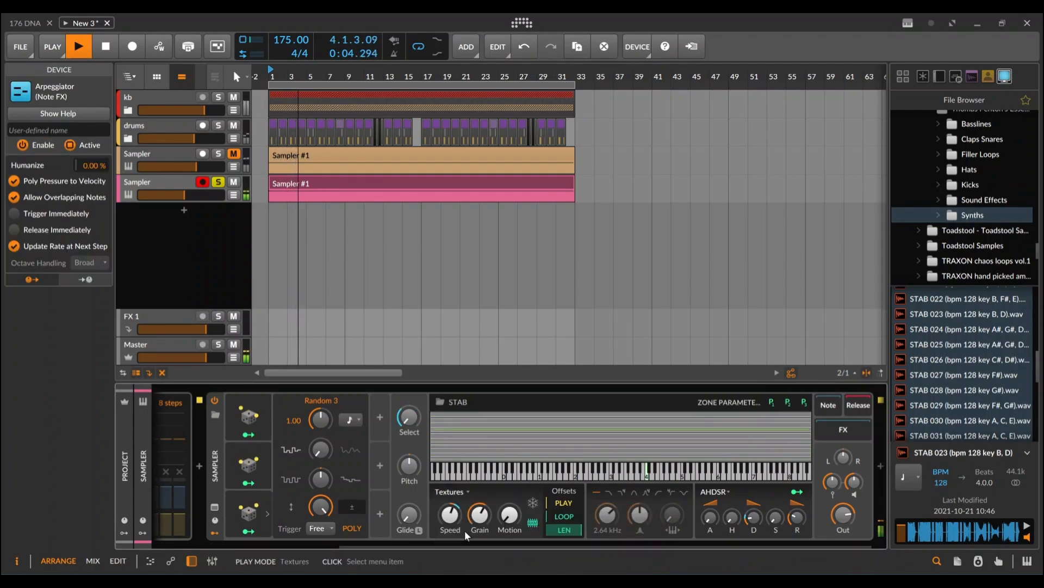
pyautogui.click(459, 491)
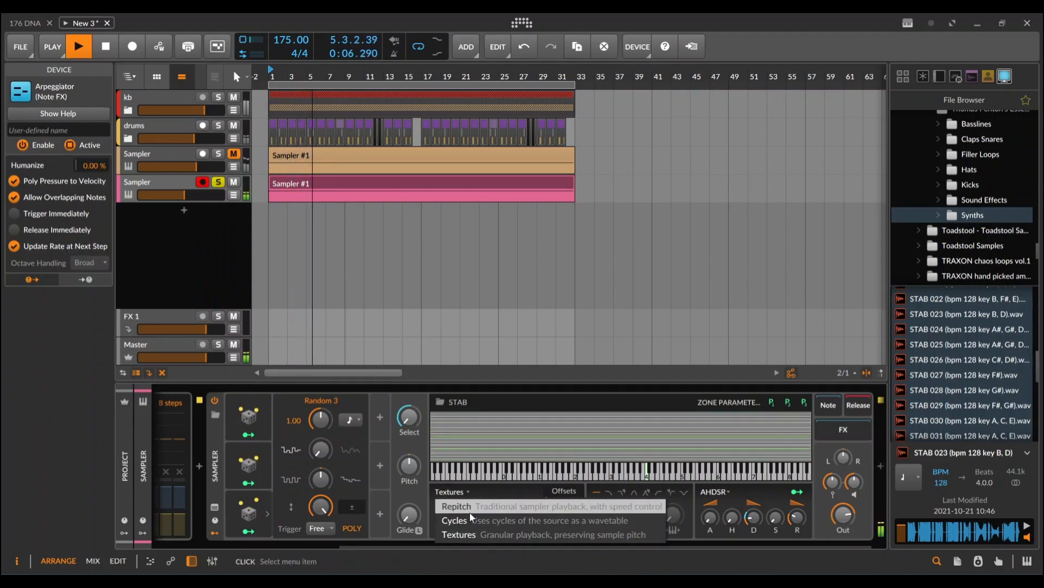
pyautogui.click(469, 508)
pyautogui.press('space')
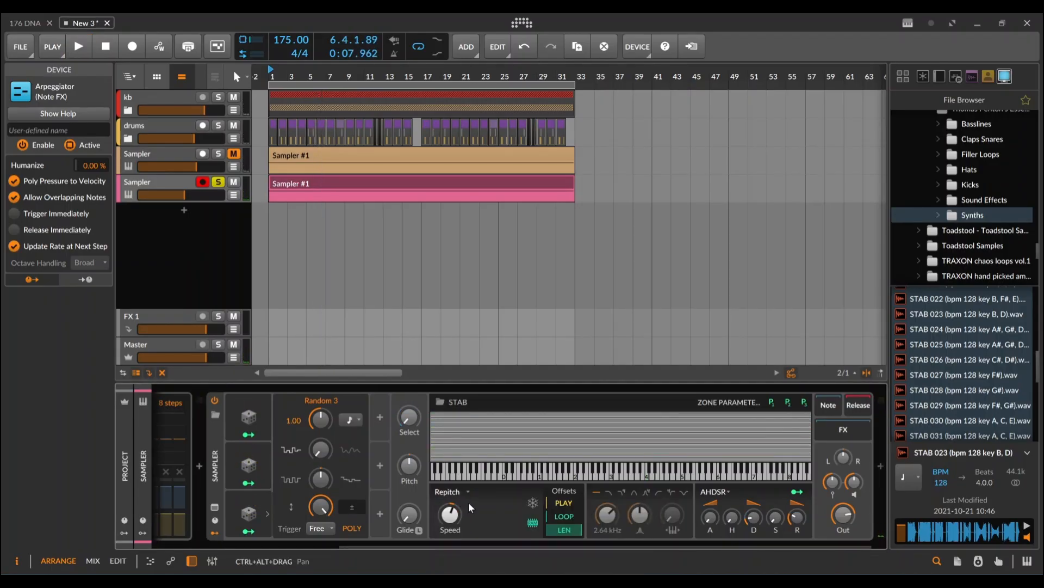
pyautogui.press('space')
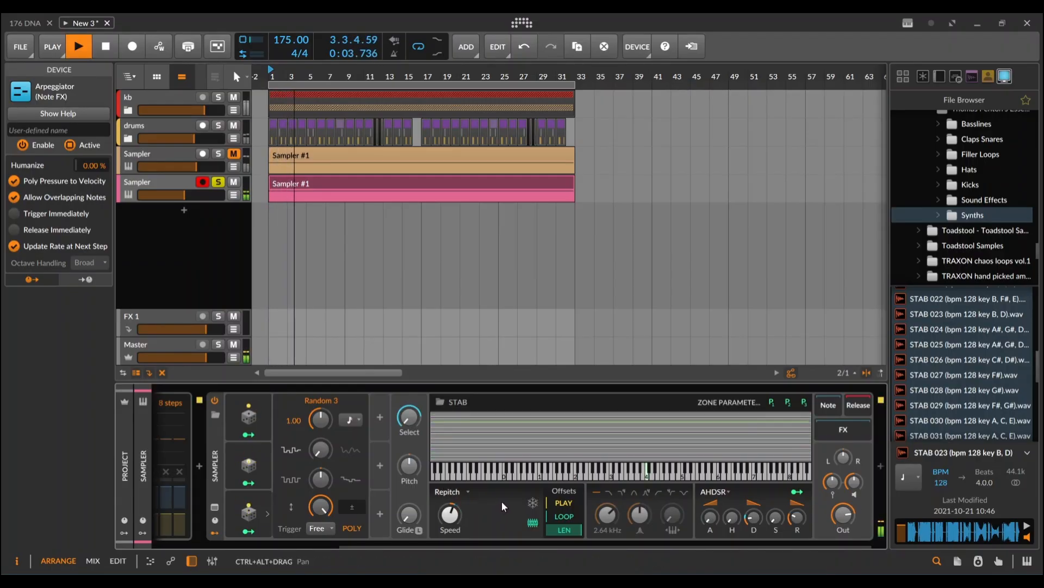
pyautogui.press('space')
# Step: Insert the OTT compressor after the Sampler in the device chain, searching for "ott"
pyautogui.hscroll(1, 506, 501)
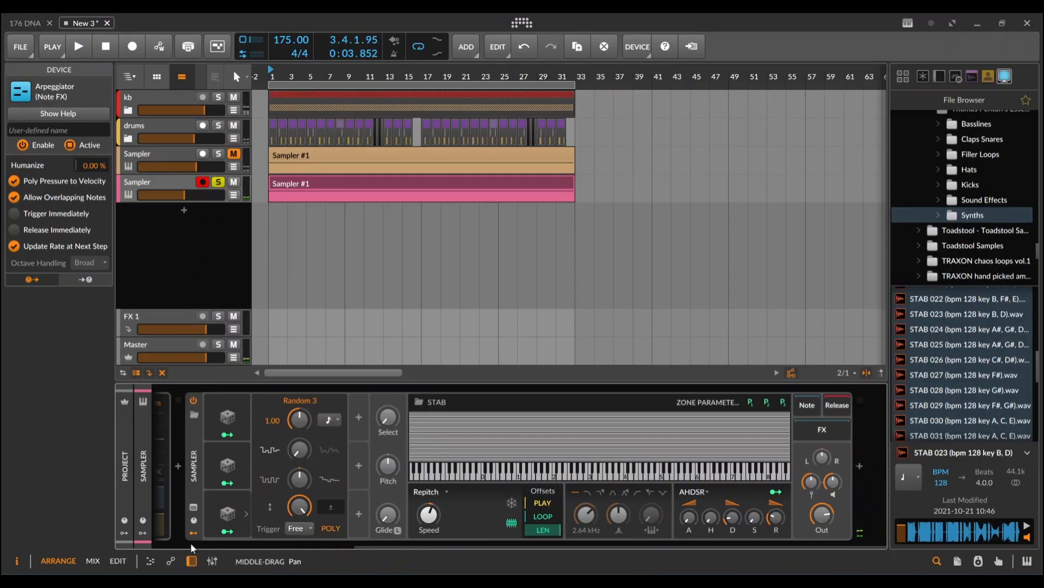
pyautogui.click(860, 466)
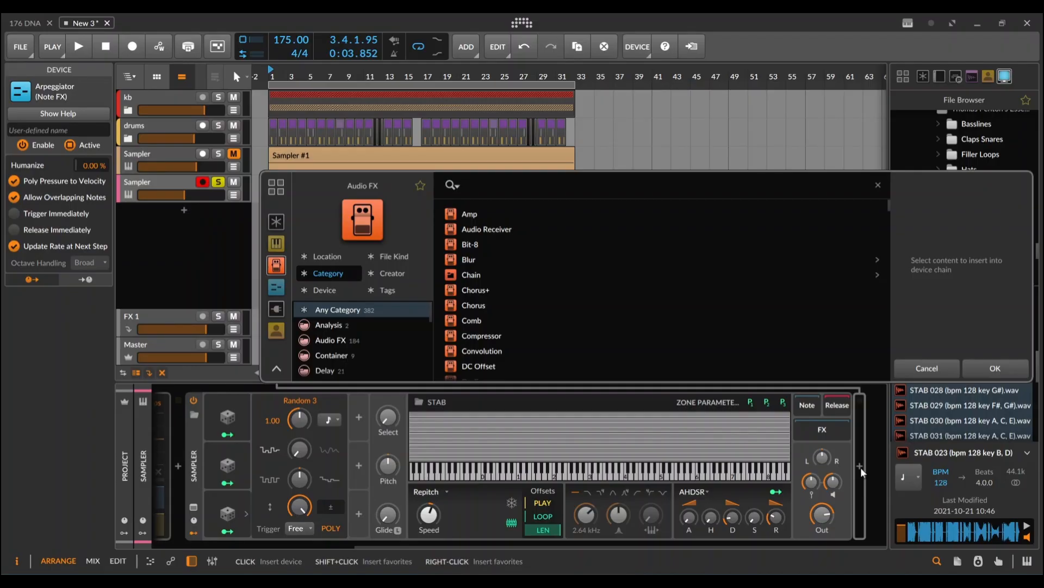
pyautogui.write('ott')
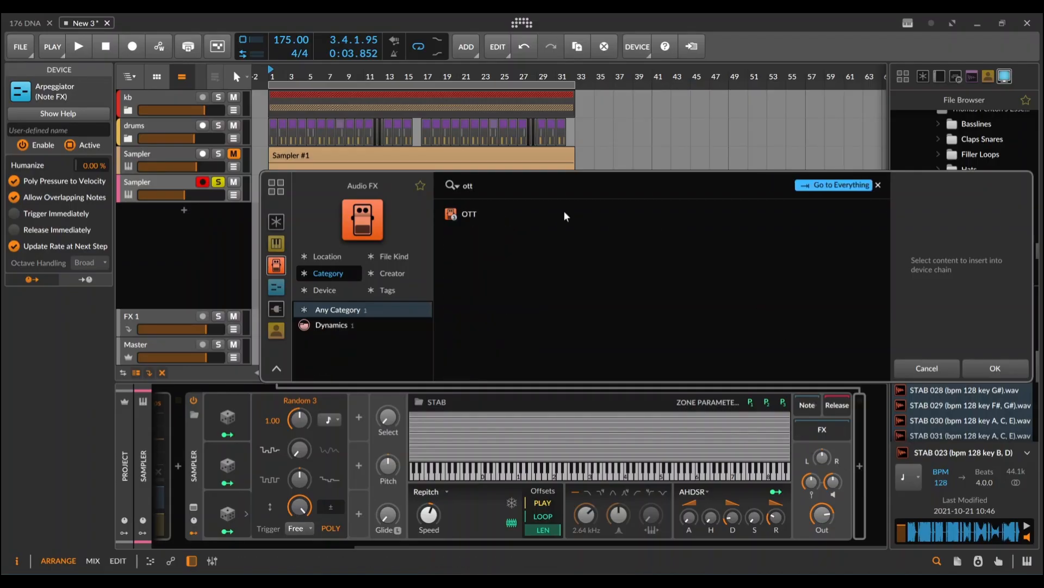
pyautogui.click(468, 215)
pyautogui.click(995, 366)
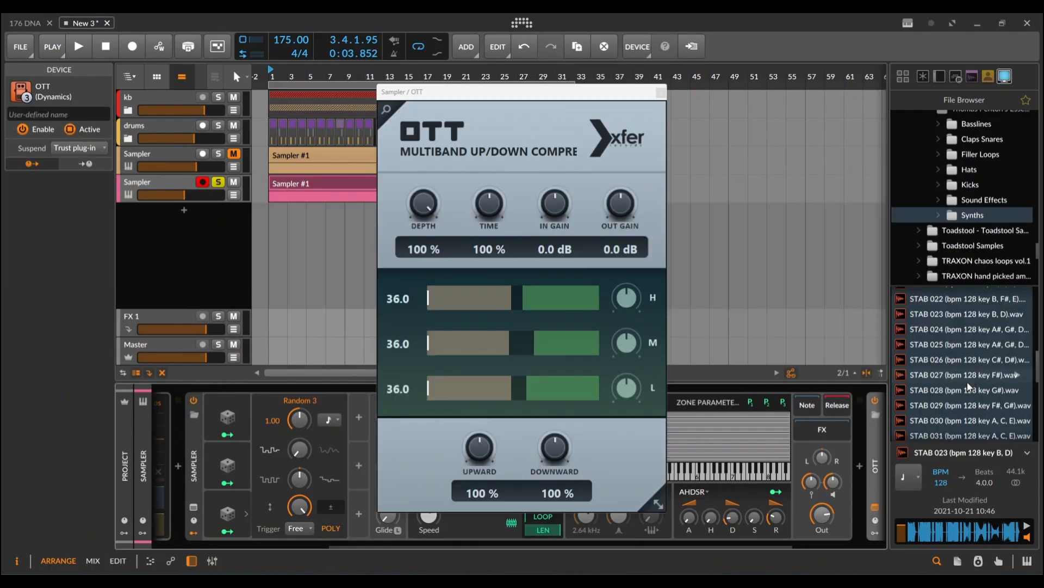
# Step: Set OTT's Upward to 0 %, reduce the high and mid band levels during playback, and lower the output gain to -6.4 dB
pyautogui.moveTo(467, 469); pyautogui.dragTo(464, 573)
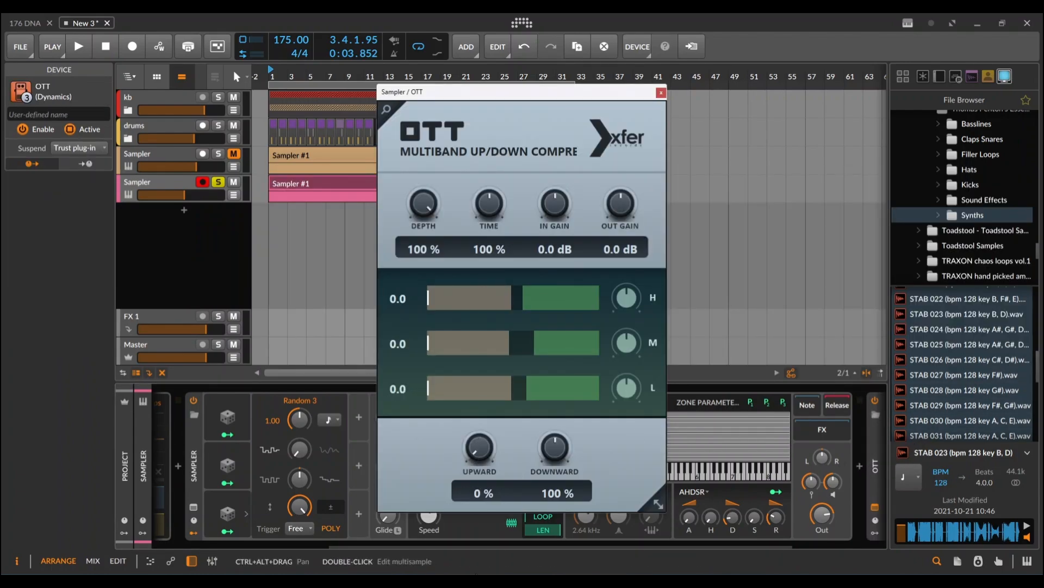
pyautogui.press('space')
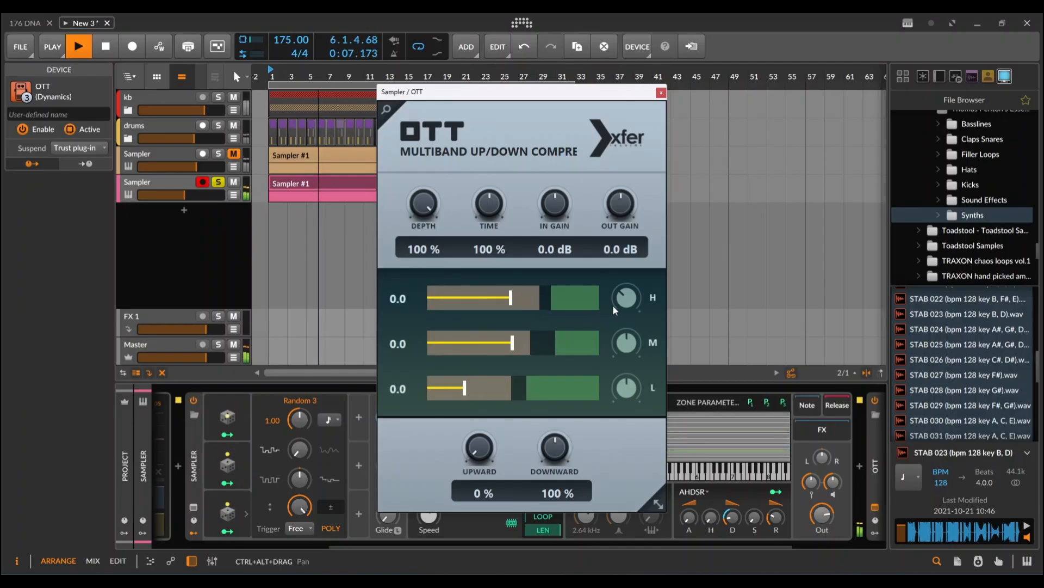
pyautogui.moveTo(623, 341); pyautogui.dragTo(574, 342)
pyautogui.moveTo(620, 214); pyautogui.dragTo(619, 246)
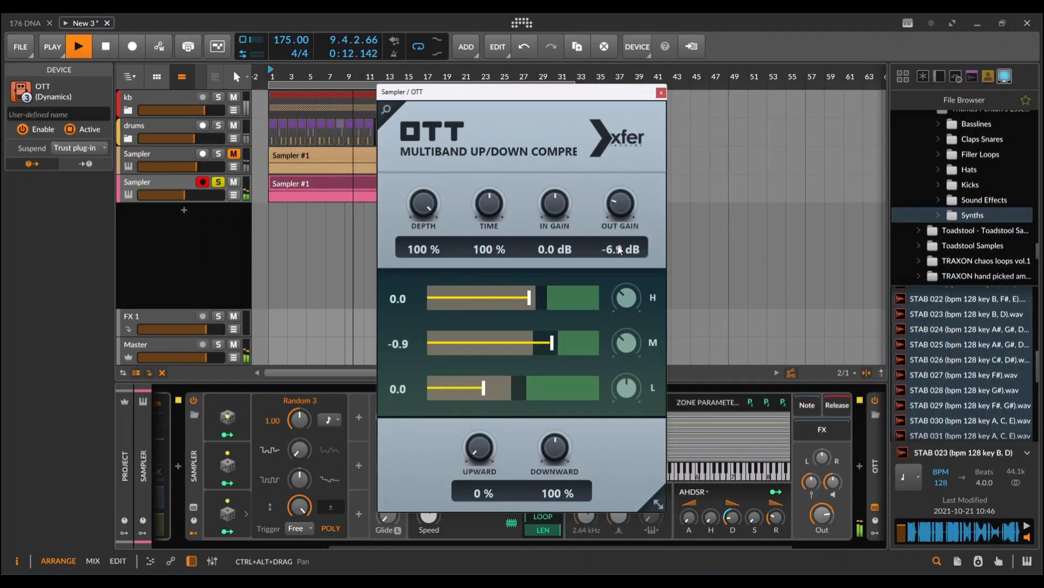
pyautogui.click(661, 93)
# Step: Insert the Comb filter after OTT, searching for "comb", and set its feedback to about -65.7 % and frequency to 20.0 Hz
pyautogui.hscroll(3, 860, 451)
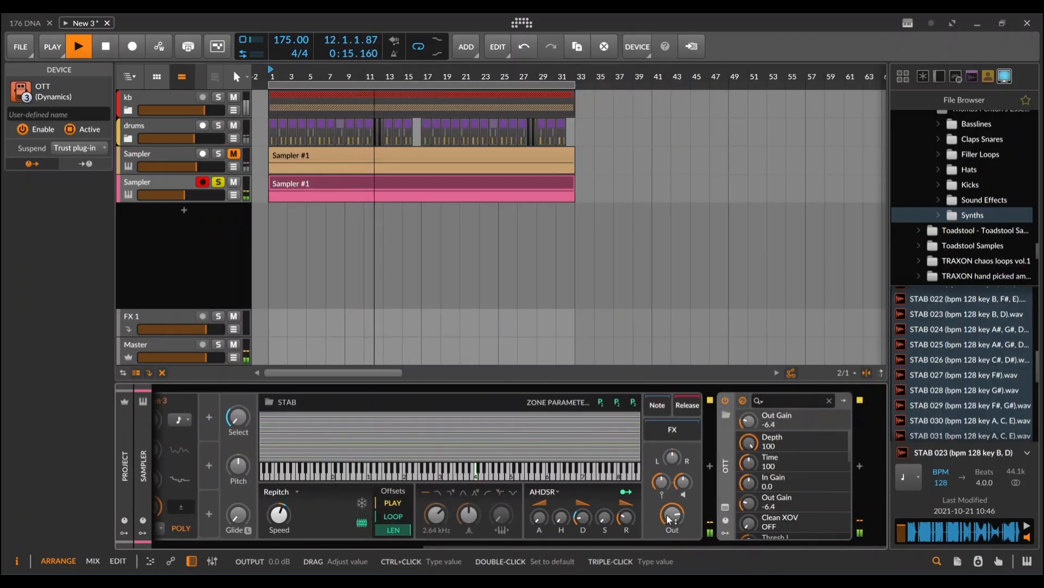
pyautogui.click(860, 467)
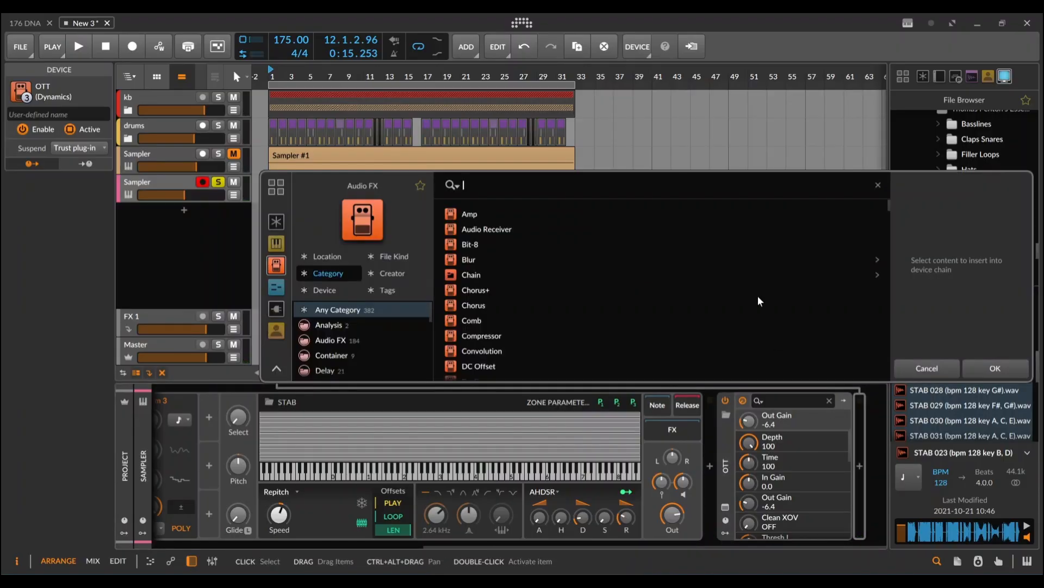
pyautogui.write('p')
pyautogui.press('BackSpace')
pyautogui.write('comb')
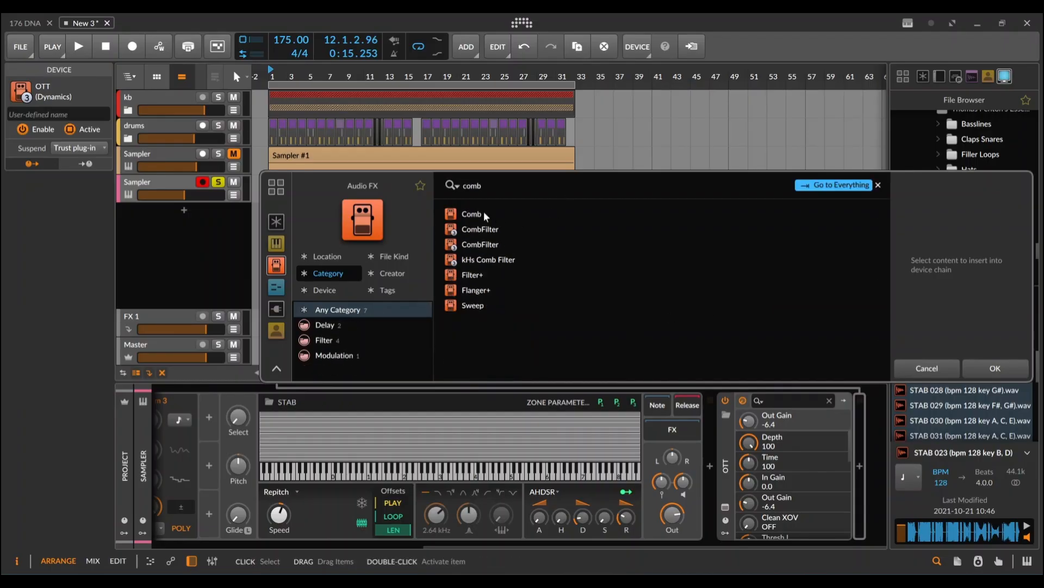
pyautogui.click(484, 215)
pyautogui.click(1014, 365)
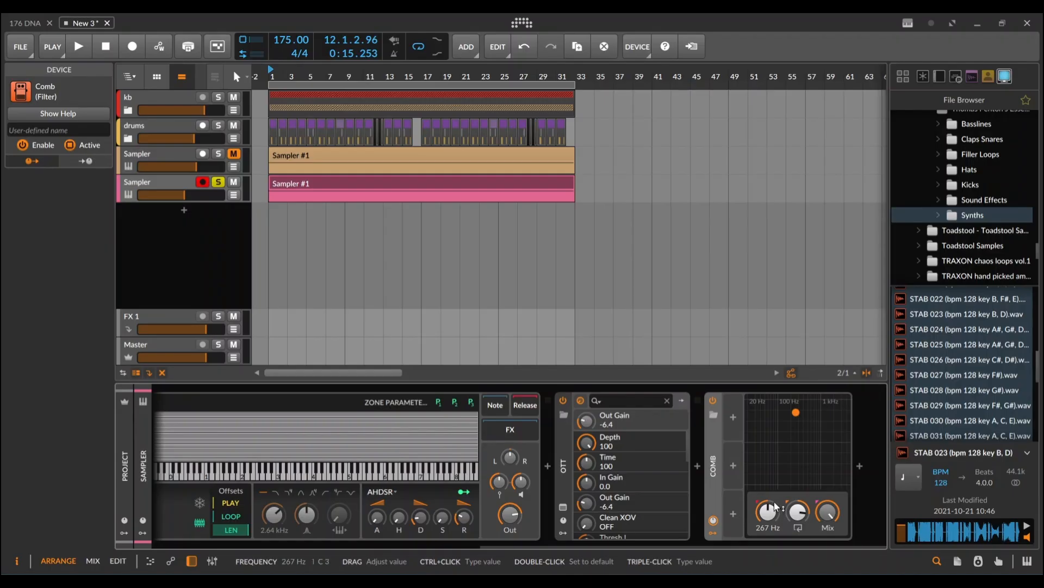
pyautogui.moveTo(798, 510); pyautogui.dragTo(771, 515)
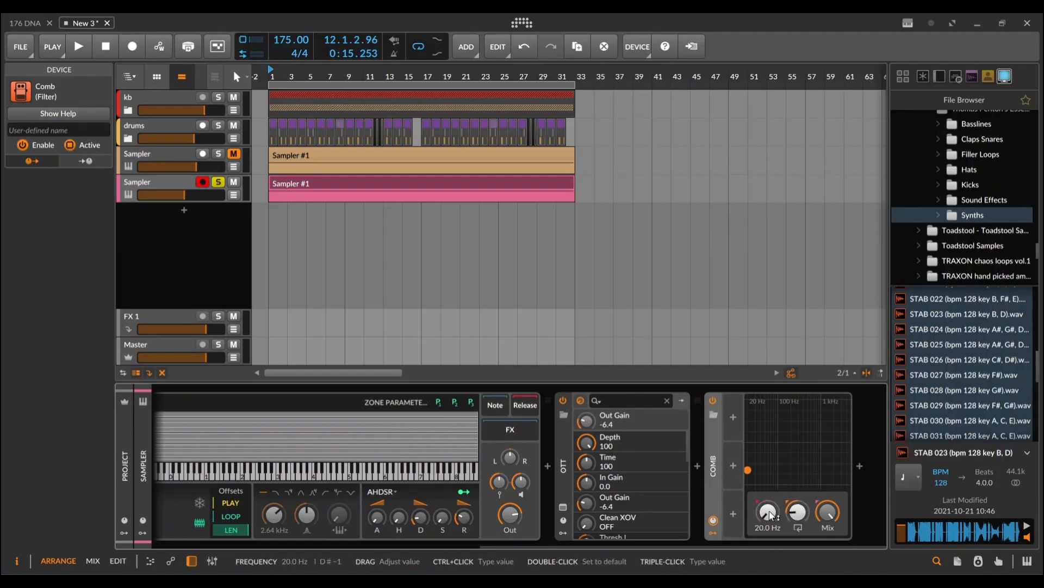
# Step: Add a Random modulator to the Comb device's first modulator slot, searching for "ran"
pyautogui.click(735, 417)
pyautogui.write('ra')
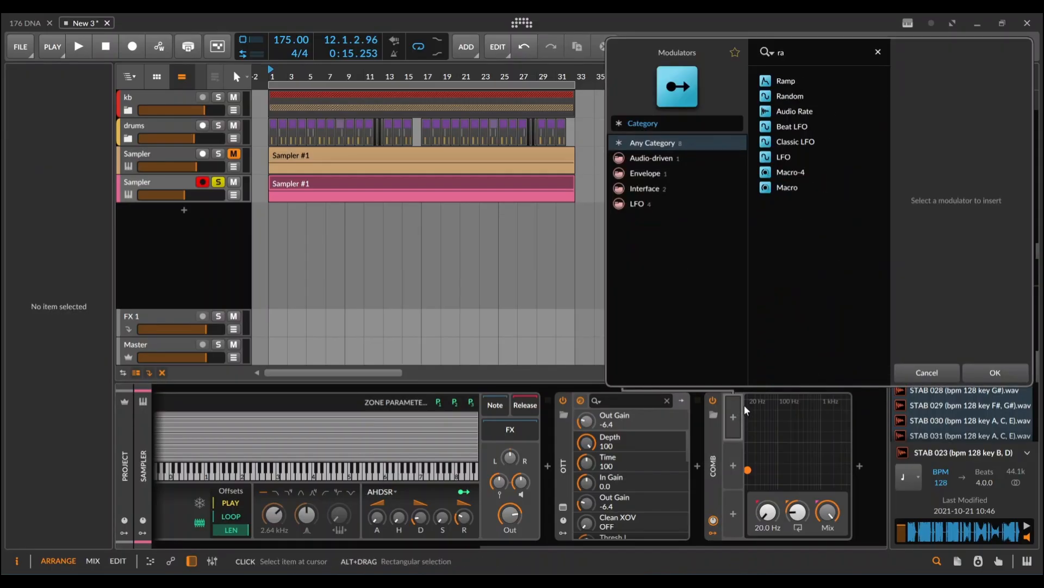
pyautogui.write('n')
pyautogui.click(786, 81)
pyautogui.click(995, 372)
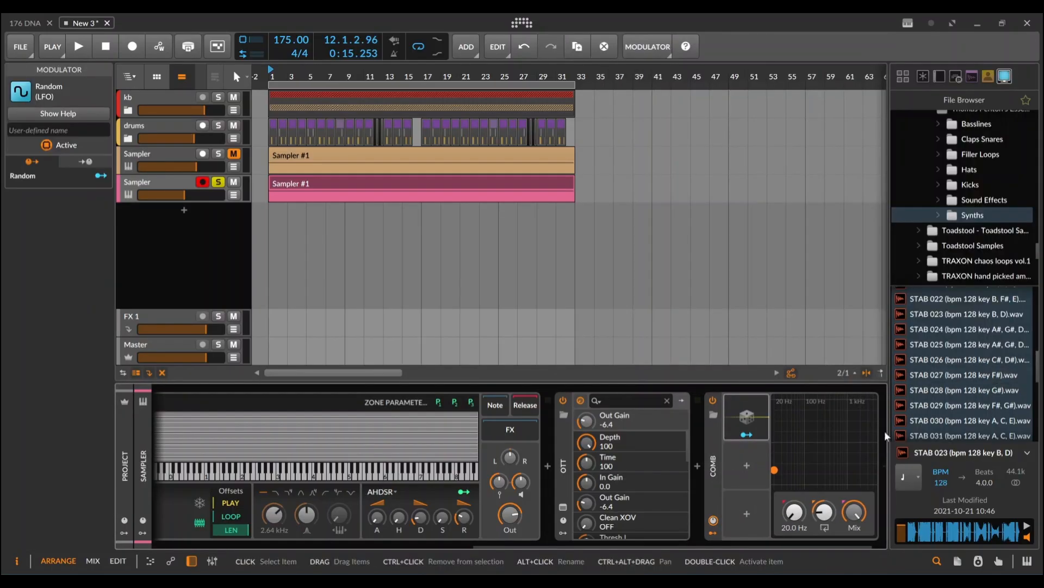
# Step: Map Comb's Random modulator to Frequency at ×173.8 and set its timebase to 16th note
pyautogui.click(747, 435)
pyautogui.moveTo(795, 511); pyautogui.dragTo(795, 498)
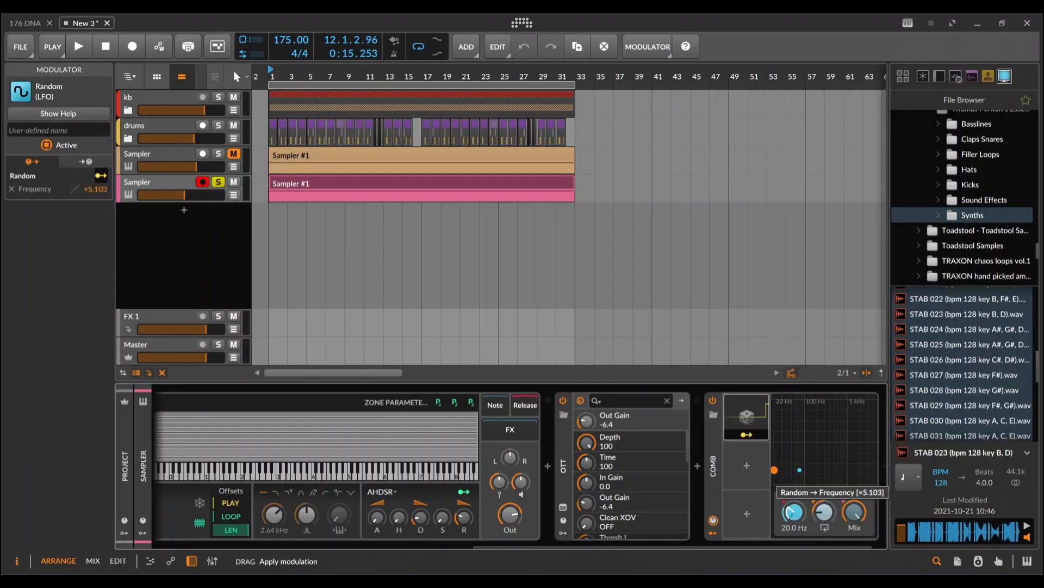
pyautogui.click(749, 416)
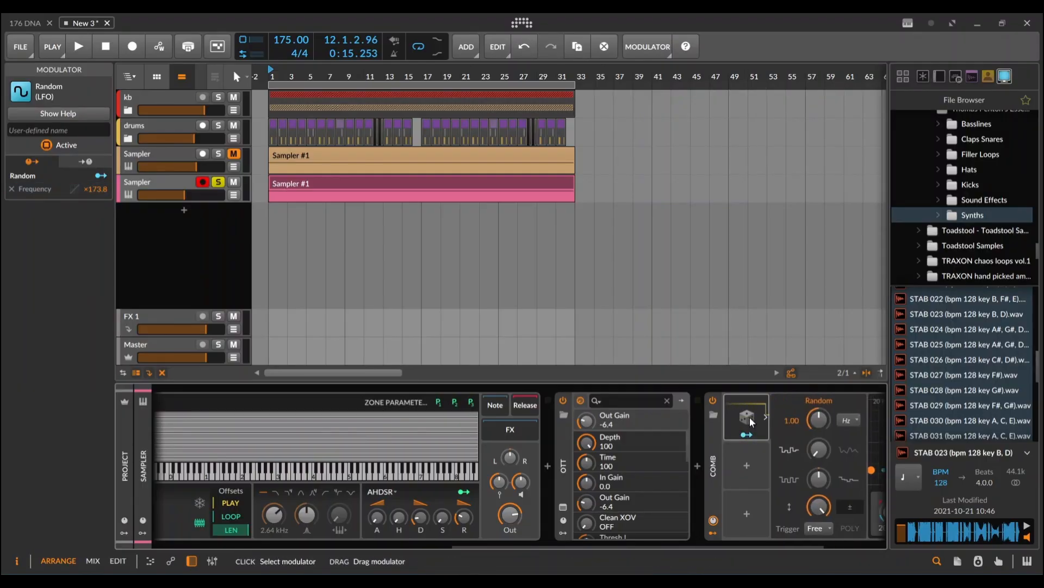
pyautogui.click(849, 420)
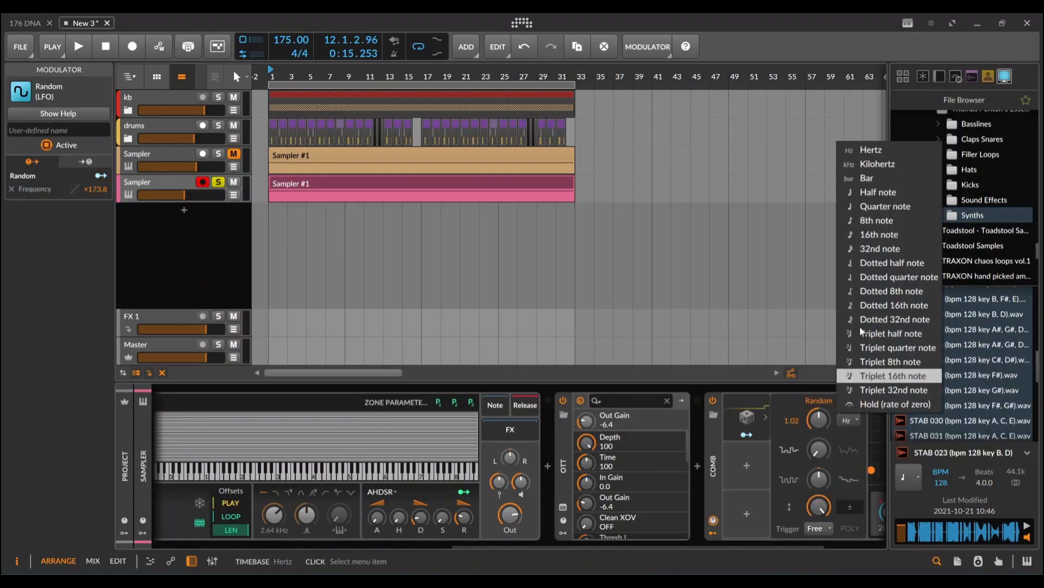
pyautogui.click(868, 234)
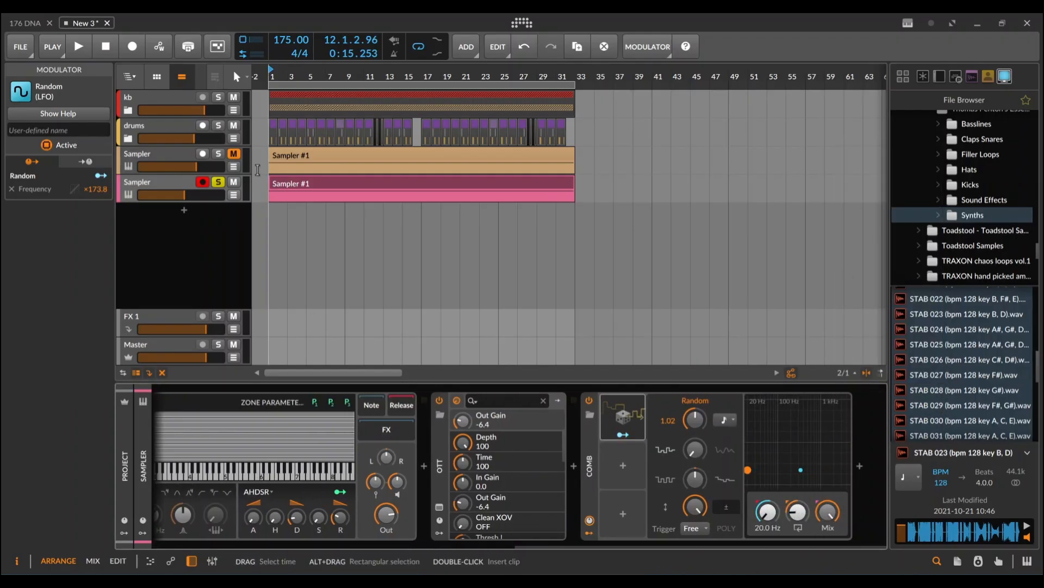
# Step: Play the second Sampler clip for a few bars to audition the randomised Comb frequency
pyautogui.click(296, 184)
pyautogui.press('space')
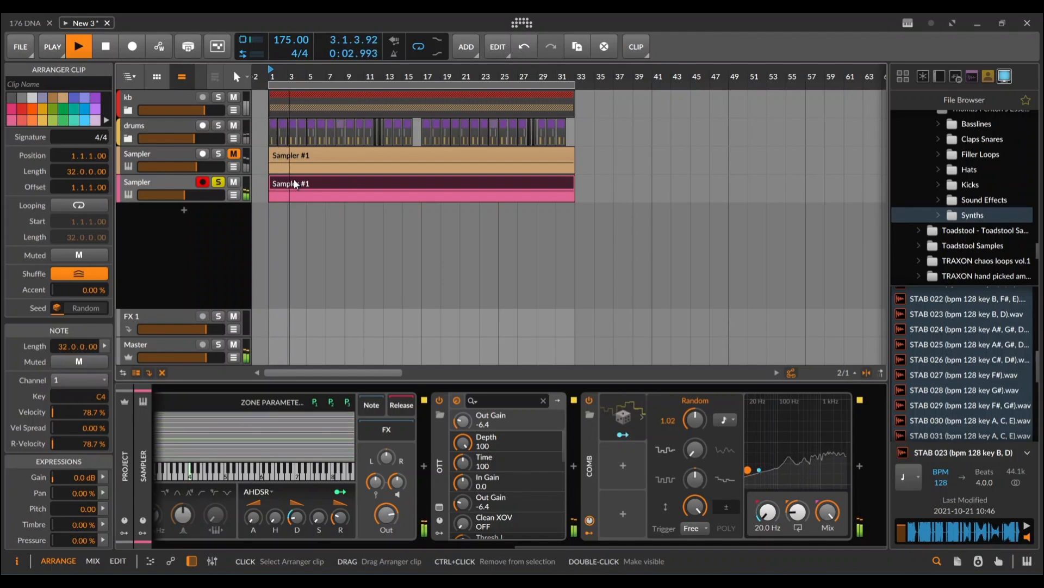
pyautogui.press('space')
# Step: Add a second Random modulator to Comb, searching for "ran", and map it to Feedback by 1.272
pyautogui.click(622, 464)
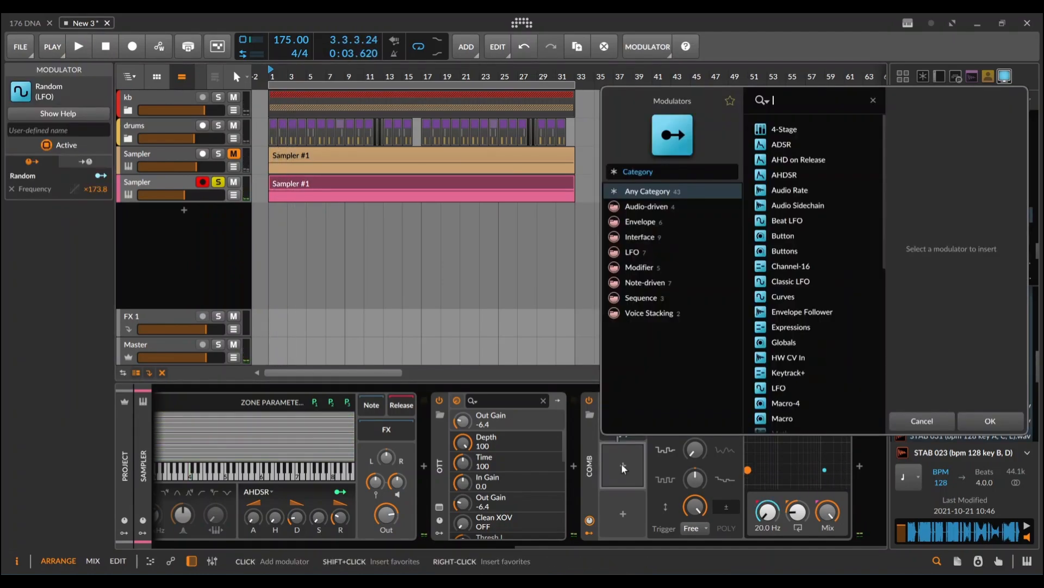
pyautogui.write('ran')
pyautogui.click(774, 130)
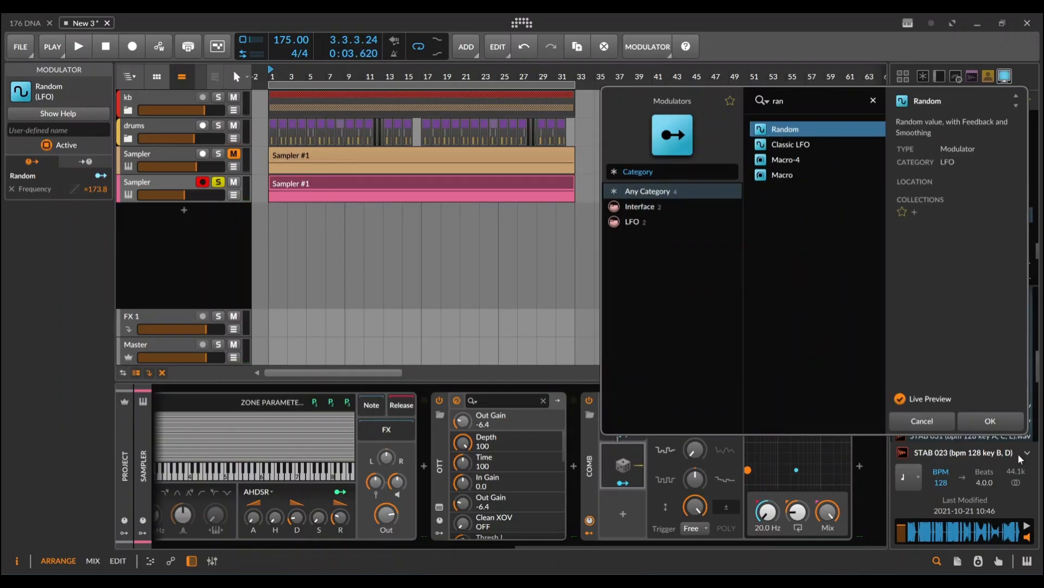
pyautogui.click(999, 427)
pyautogui.click(626, 482)
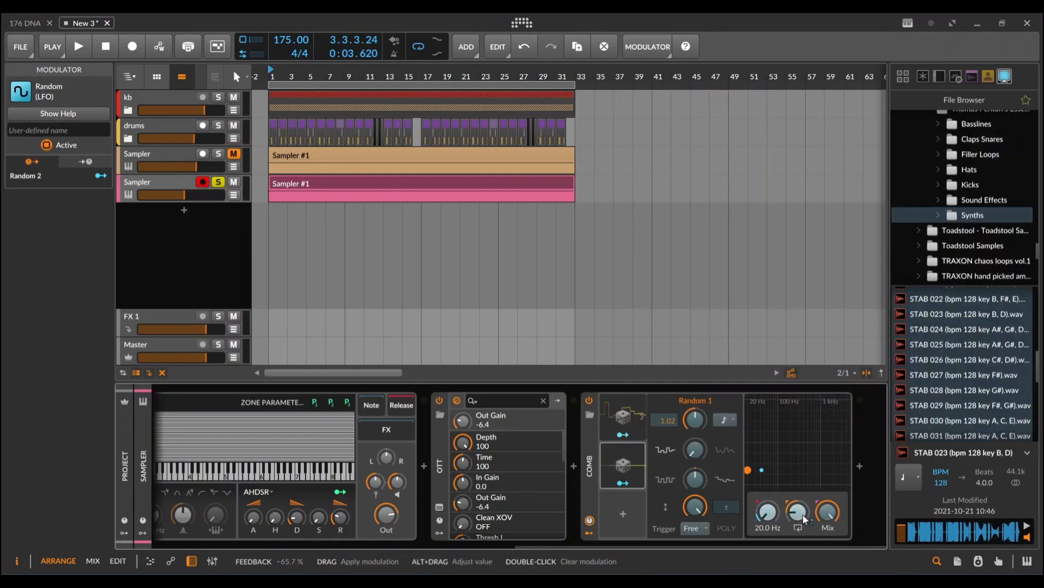
pyautogui.moveTo(797, 512); pyautogui.dragTo(798, 474)
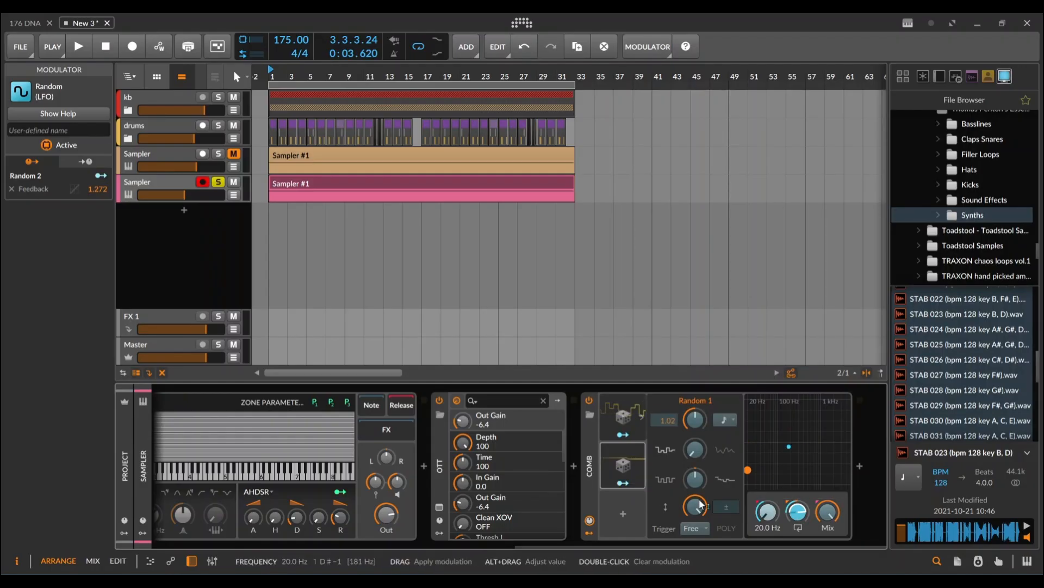
# Step: Set the timebase of Comb's second Random modulator to 16th note and its Feedback modulation to 0.696 while playing the track
pyautogui.click(643, 485)
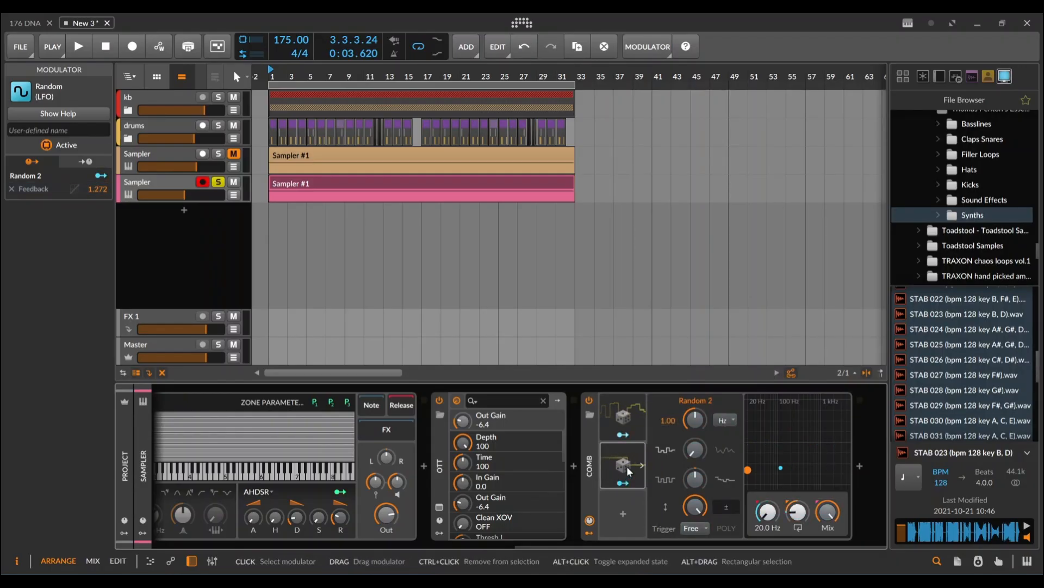
pyautogui.click(724, 420)
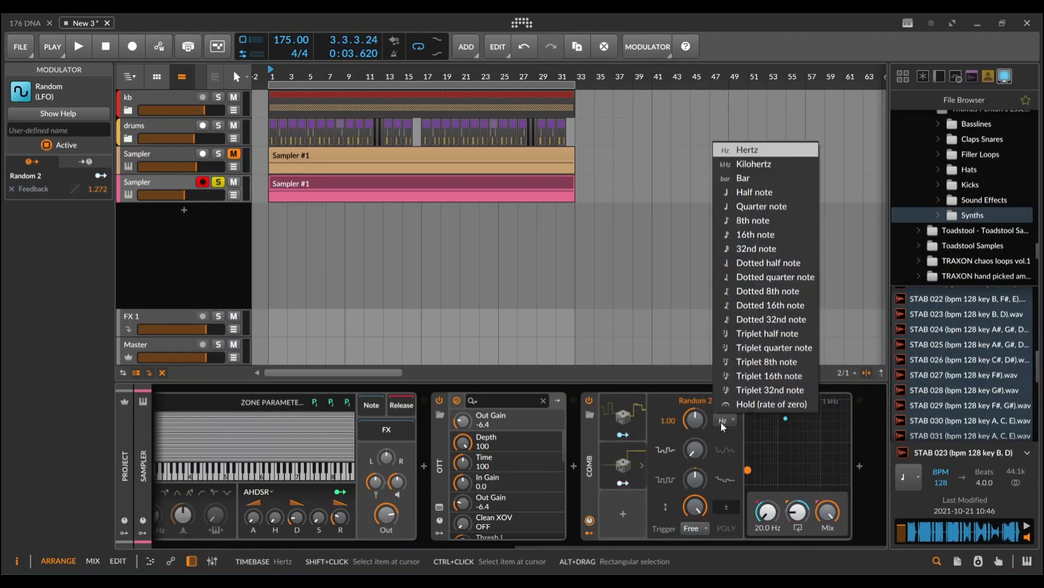
pyautogui.click(760, 234)
pyautogui.press('space')
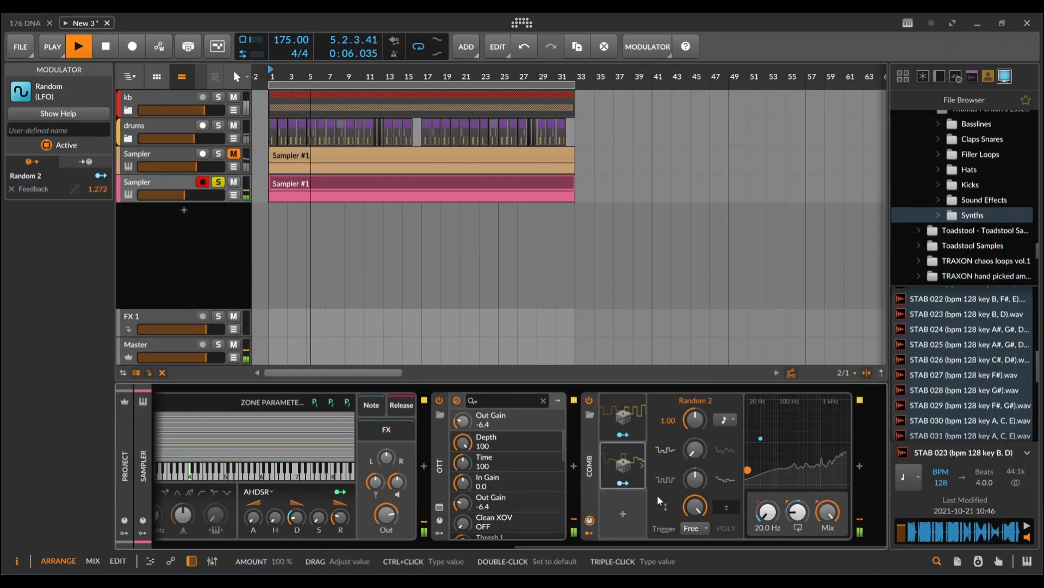
pyautogui.moveTo(803, 517)
pyautogui.mouseDown()
pyautogui.moveTo(801, 499)
pyautogui.moveTo(802, 523)
pyautogui.mouseUp()
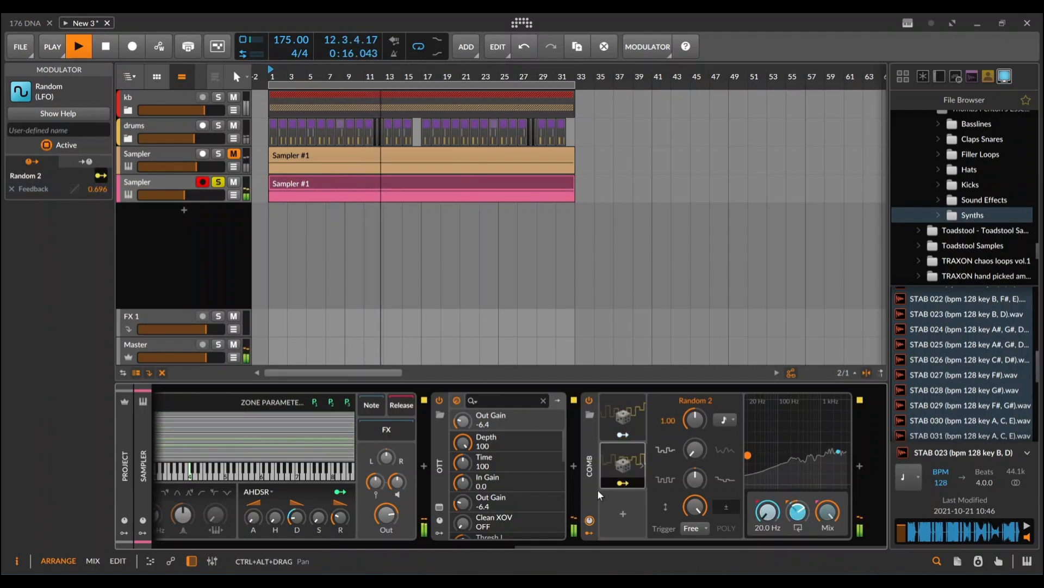
pyautogui.press('space')
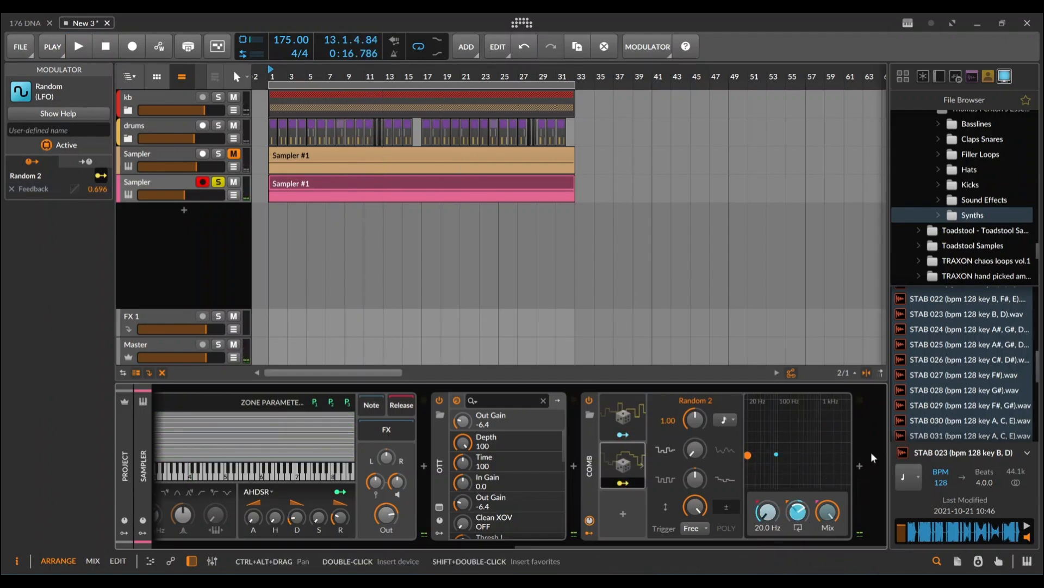
# Step: Insert a Delay-2 device after Comb, searching for "del"
pyautogui.click(864, 466)
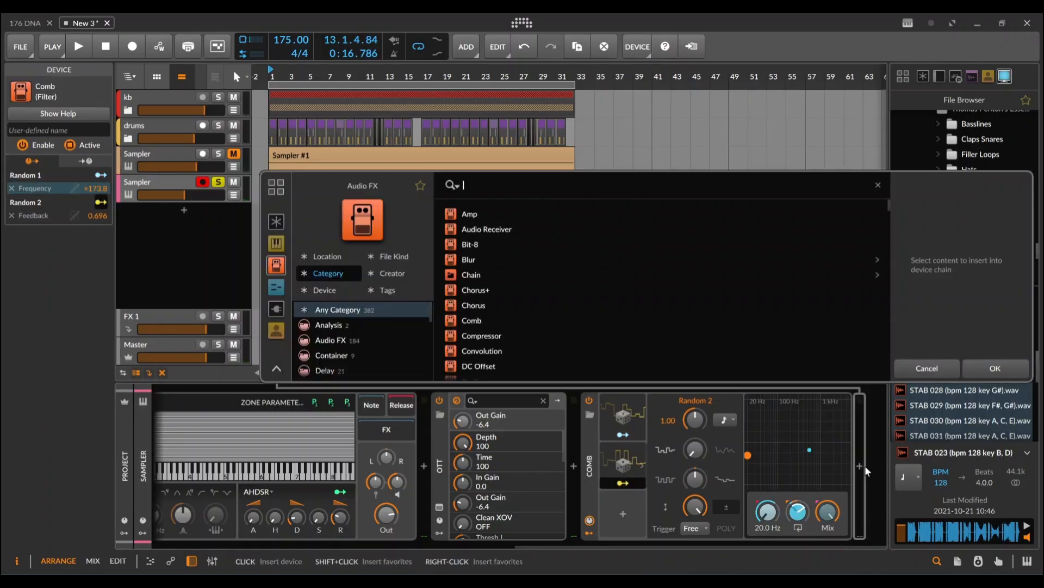
pyautogui.write('del')
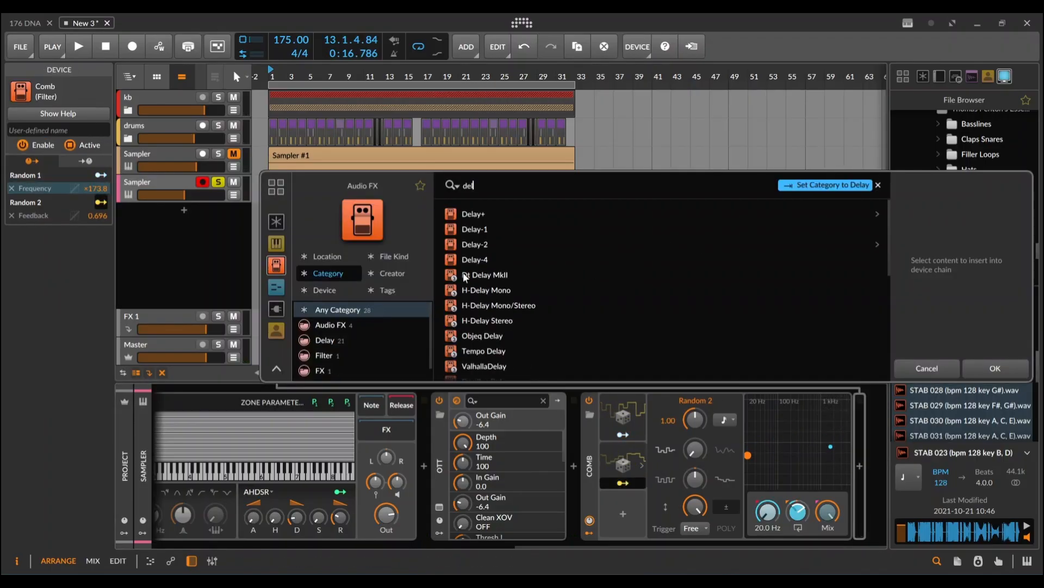
pyautogui.click(476, 244)
pyautogui.press('space')
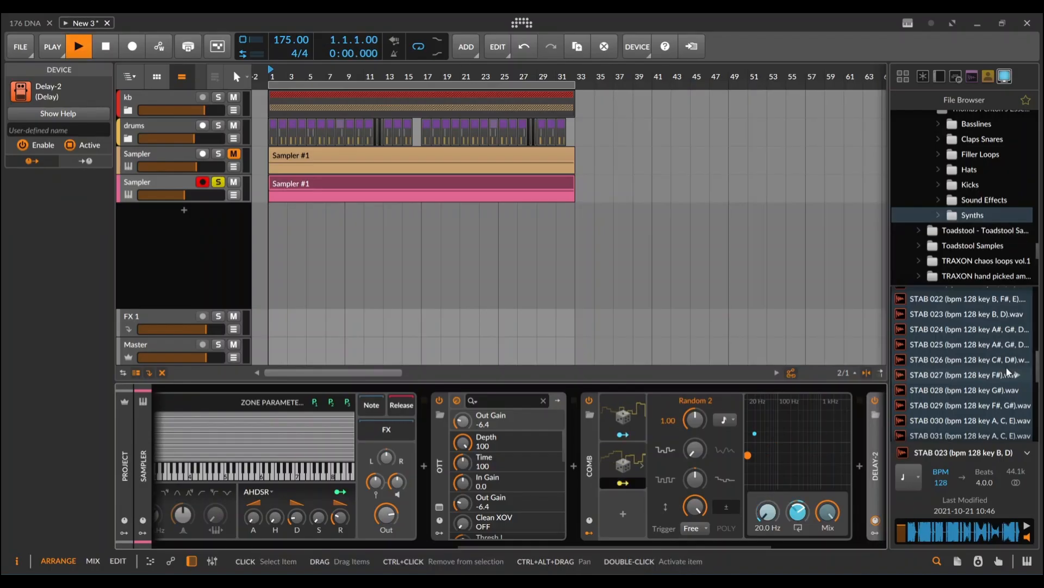
# Step: Show Delay-2's modulators and add a Random modulator in the first slot, searching for "rand"
pyautogui.scroll(-5, 593, 478)
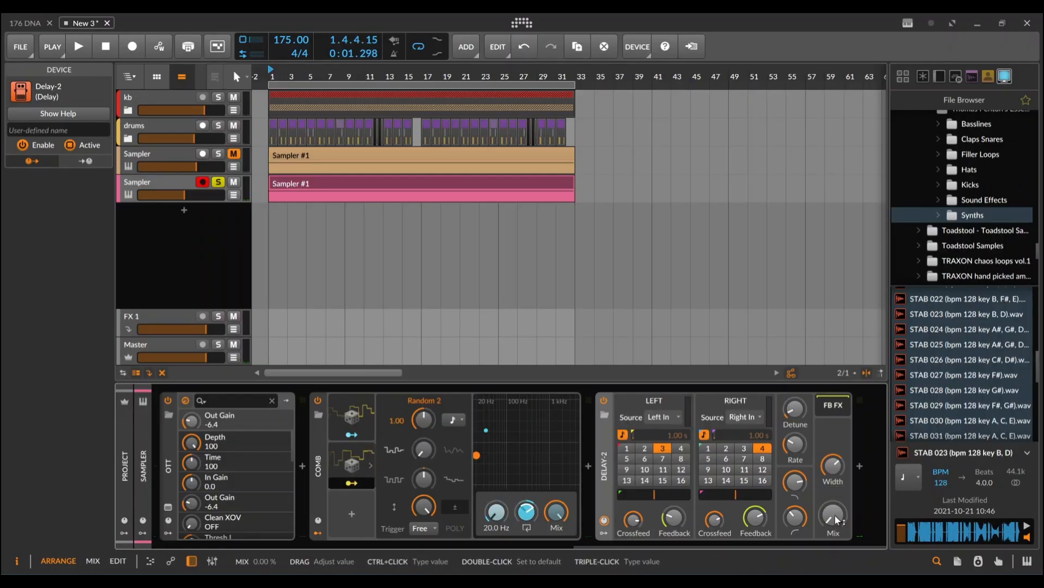
pyautogui.click(605, 523)
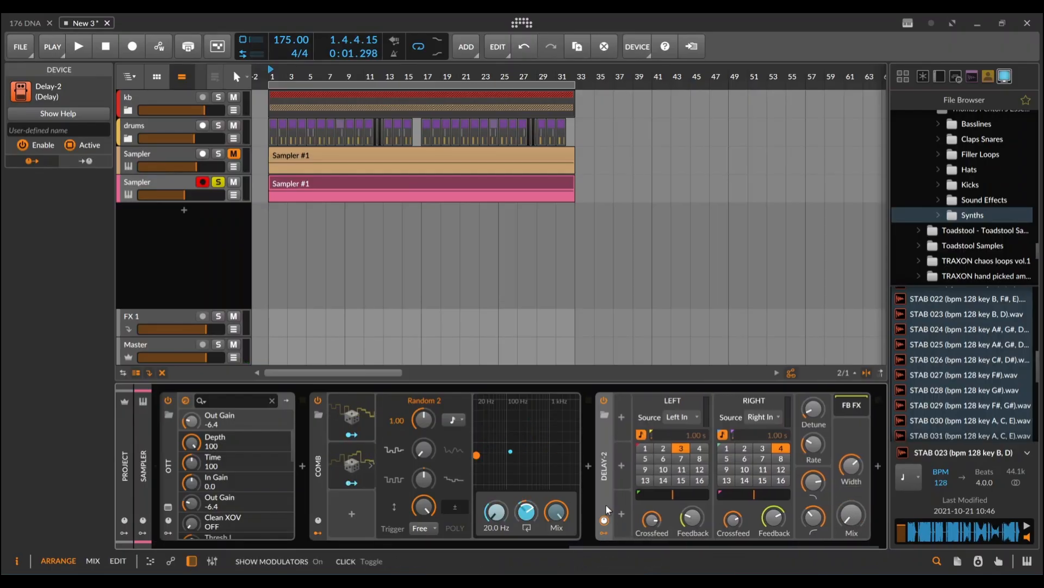
pyautogui.click(625, 417)
pyautogui.write('rand')
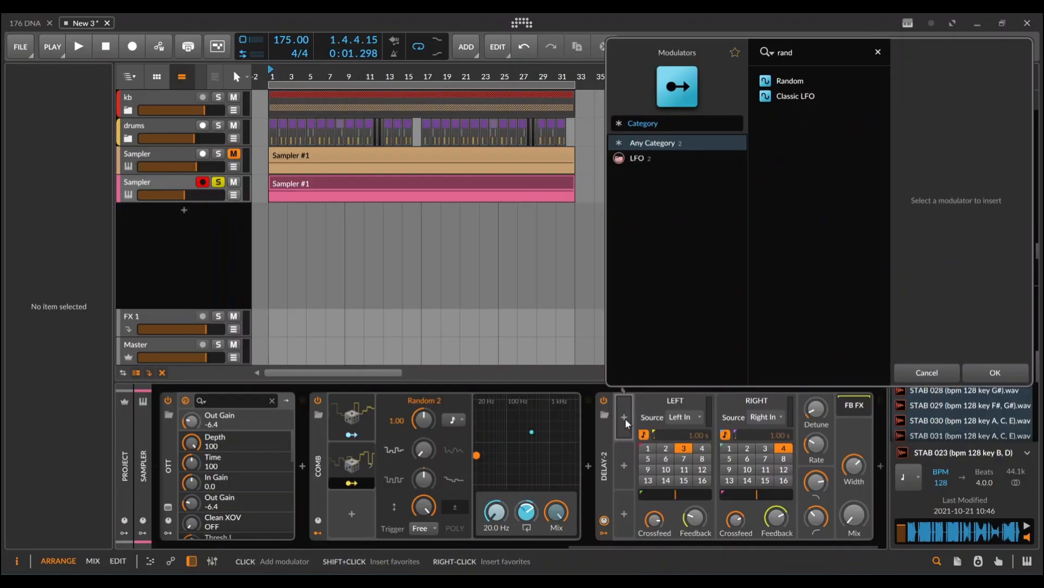
pyautogui.click(790, 80)
pyautogui.doubleClick(791, 81)
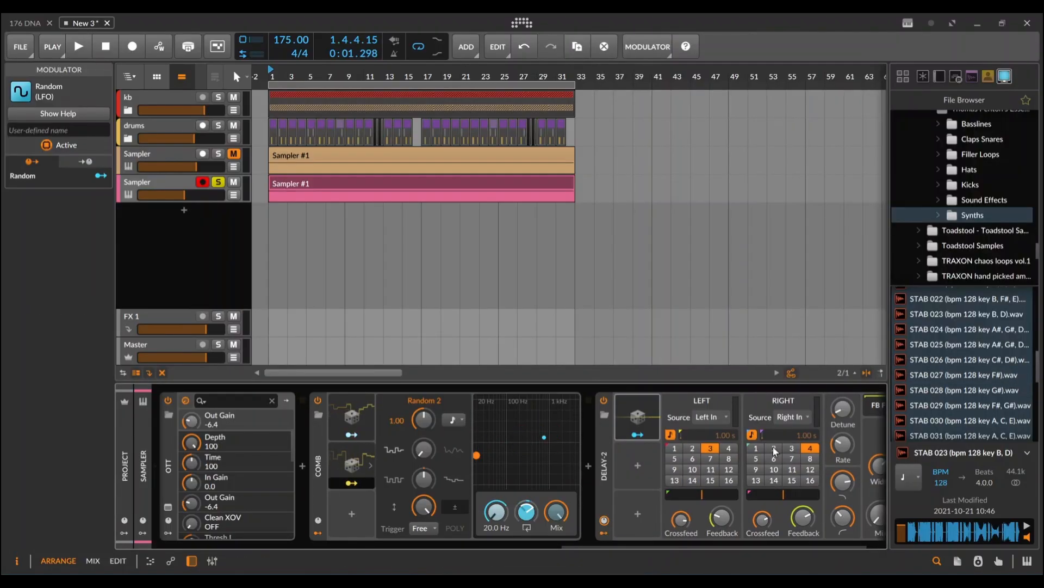
# Step: Map Delay-2's Random modulator to Mix by 1.000
pyautogui.click(590, 434)
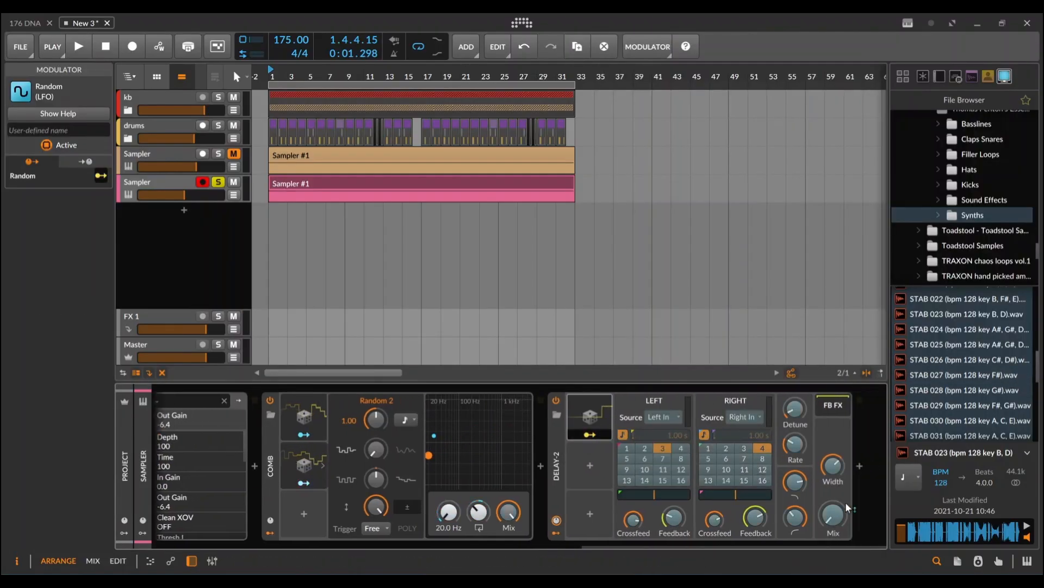
pyautogui.moveTo(836, 521); pyautogui.dragTo(836, 489)
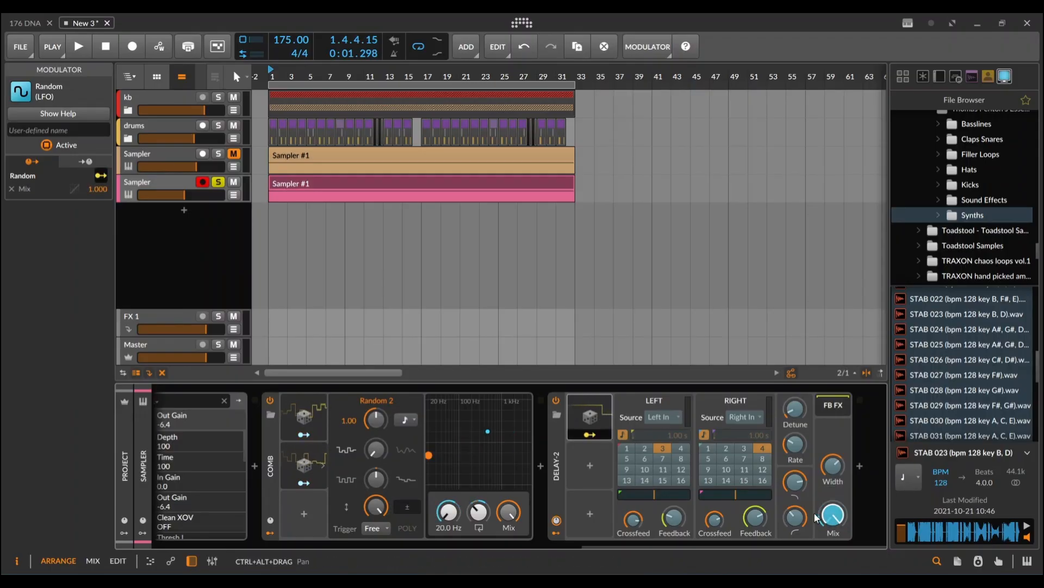
pyautogui.click(589, 434)
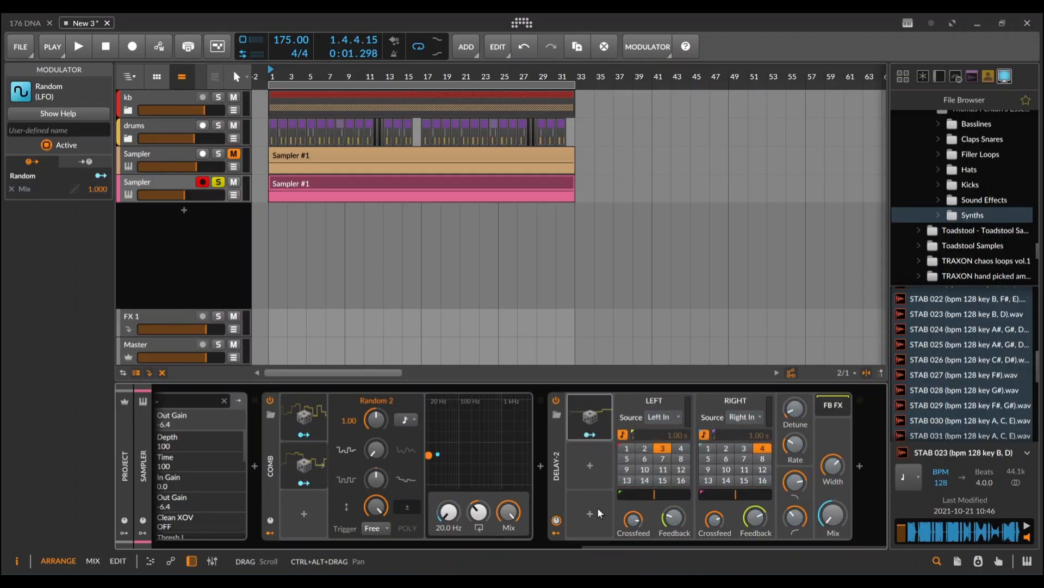
# Step: Play the second Sampler clip for a few bars to audition the randomised delay mix
pyautogui.click(405, 182)
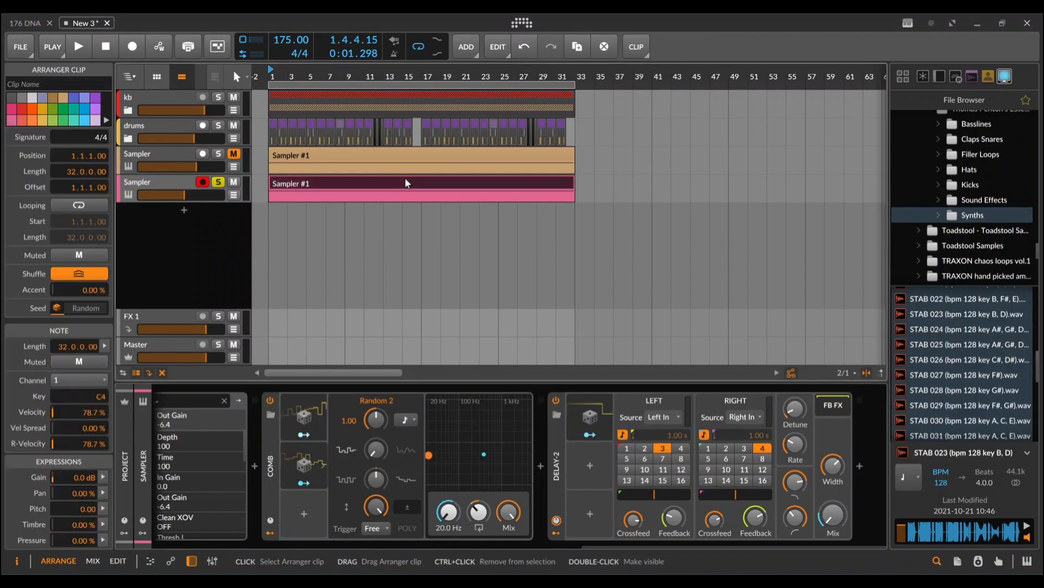
pyautogui.press('space')
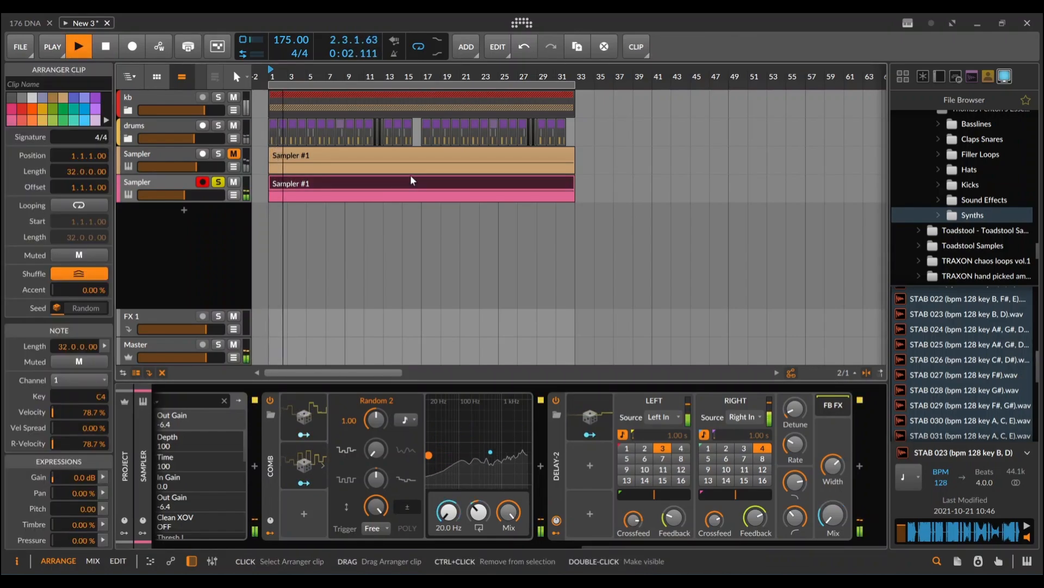
pyautogui.press('space')
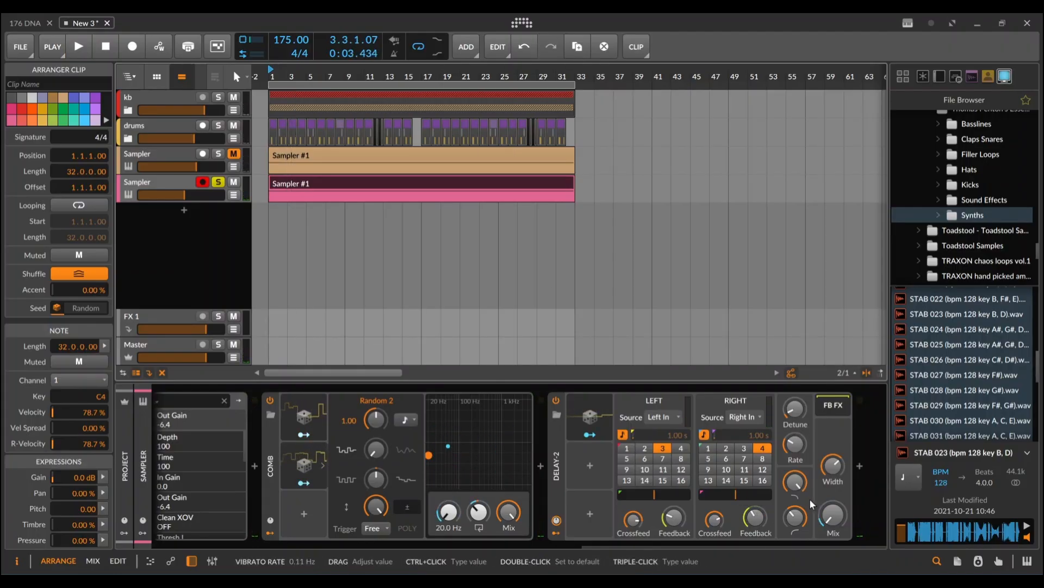
# Step: Insert a Pitch Shifter device after Delay-2, searching for "pitc"
pyautogui.click(862, 464)
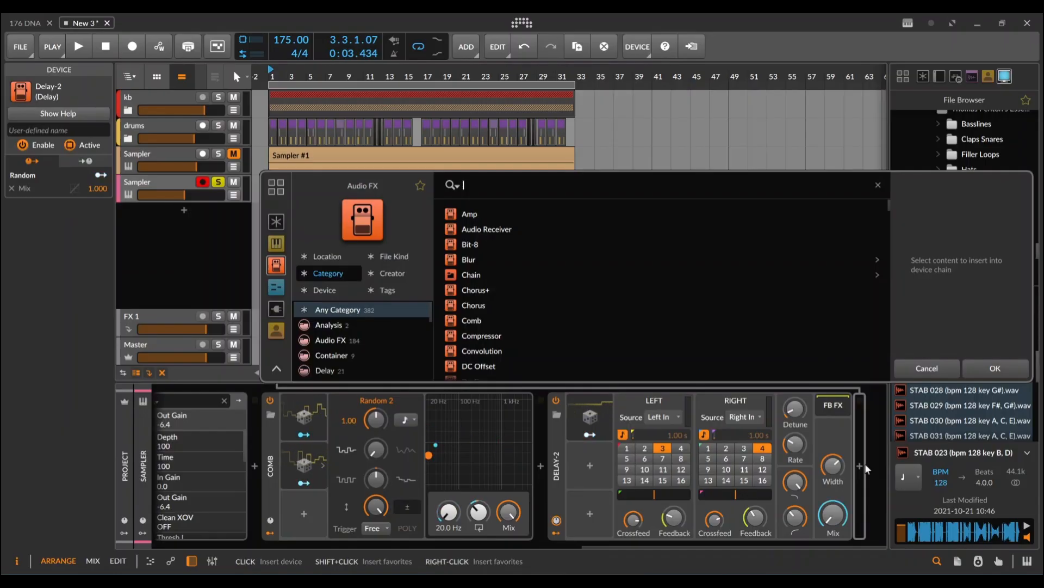
pyautogui.write('pitc')
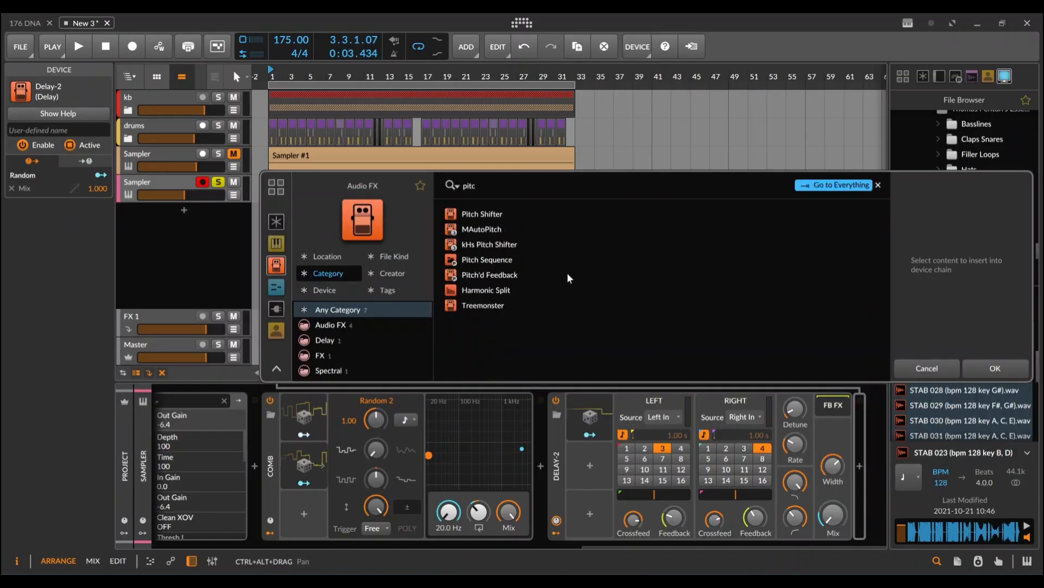
pyautogui.click(493, 215)
pyautogui.click(990, 359)
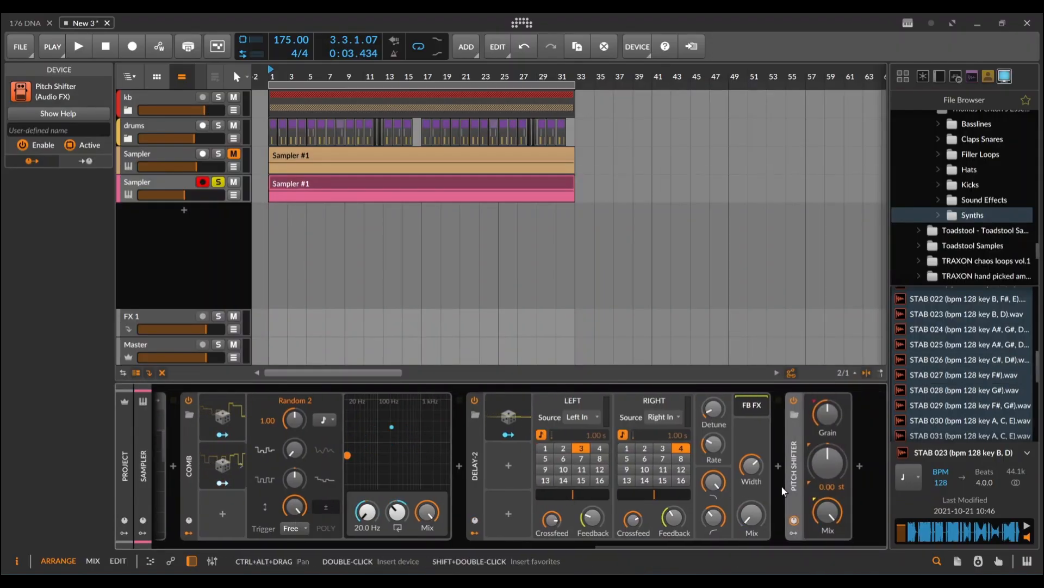
# Step: Add a Random modulator to Pitch Shifter's first modulator slot, searching for "ran"
pyautogui.moveTo(812, 443)
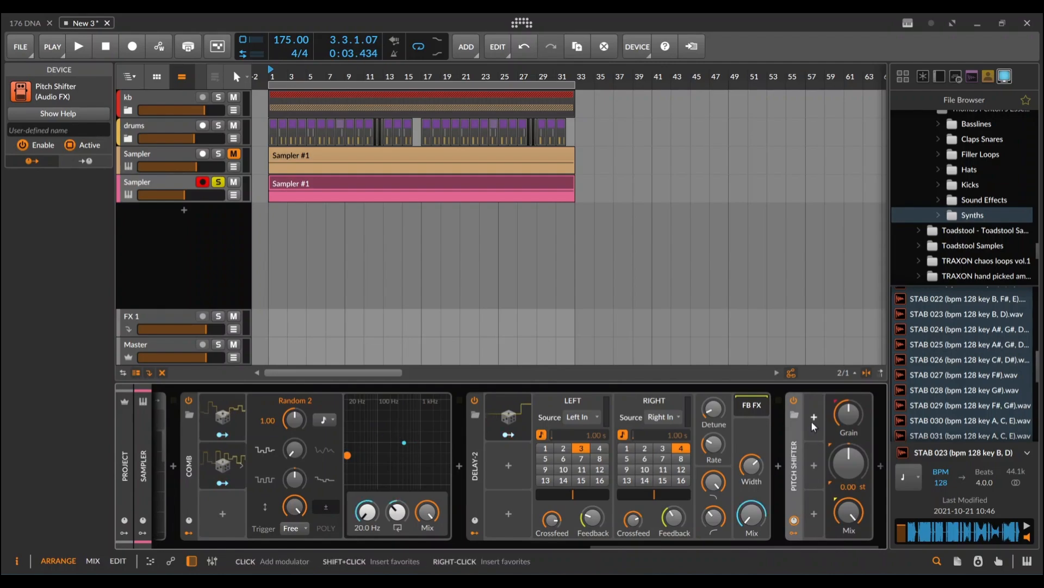
pyautogui.click(811, 420)
pyautogui.write('ran')
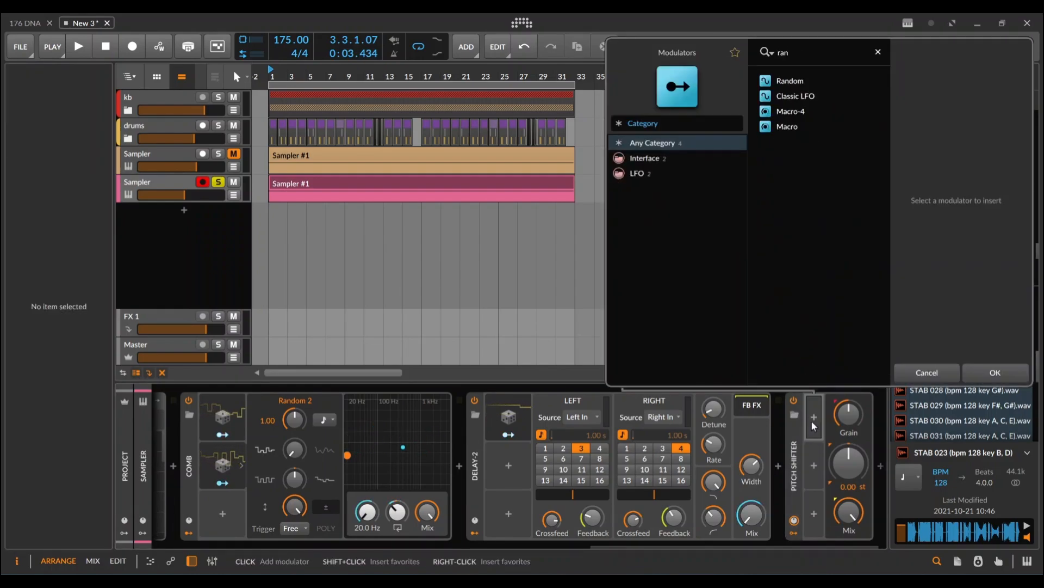
pyautogui.click(803, 81)
pyautogui.click(995, 373)
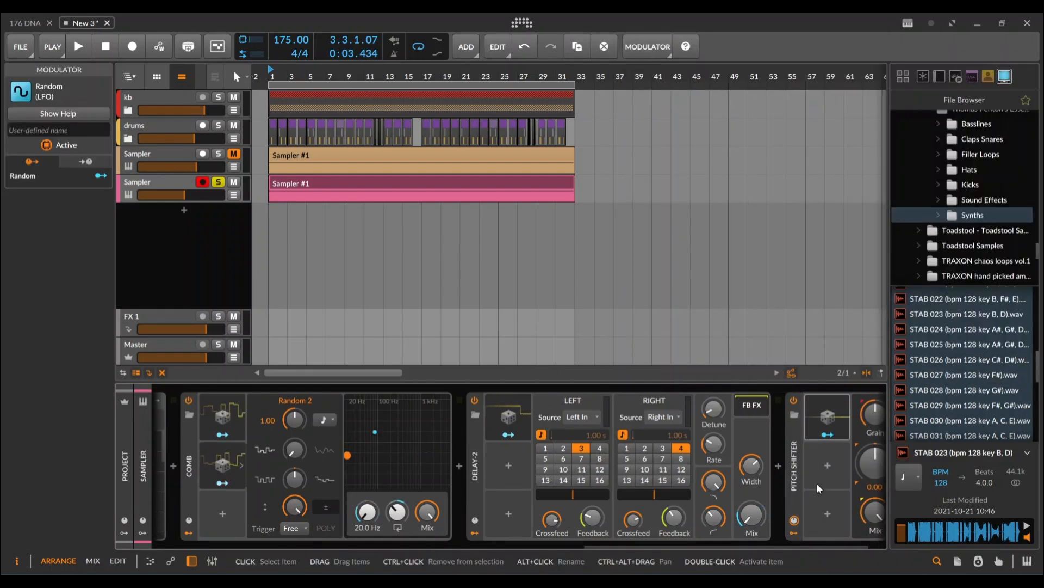
# Step: Map Pitch Shifter's Random modulator to Pitch by 11.87 and set its timebase to 16th note
pyautogui.moveTo(762, 486); pyautogui.dragTo(563, 497)
pyautogui.click(778, 433)
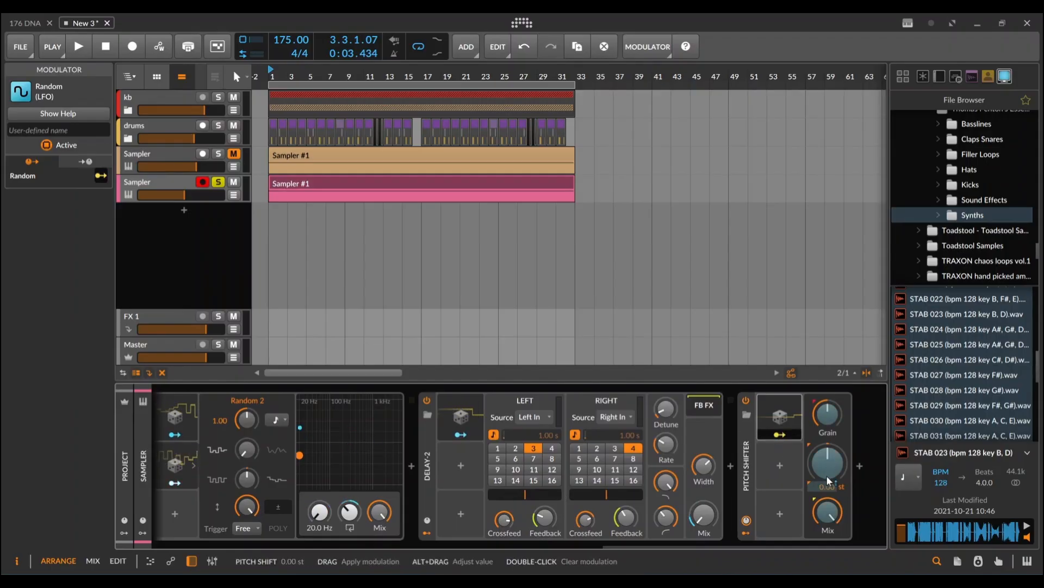
pyautogui.moveTo(827, 475); pyautogui.dragTo(827, 464)
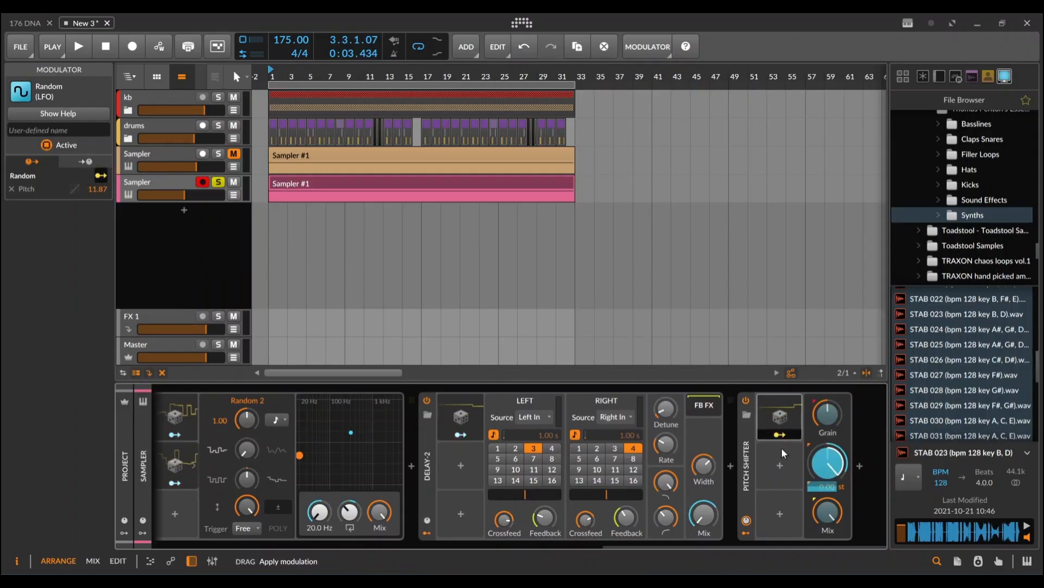
pyautogui.click(780, 436)
pyautogui.click(783, 418)
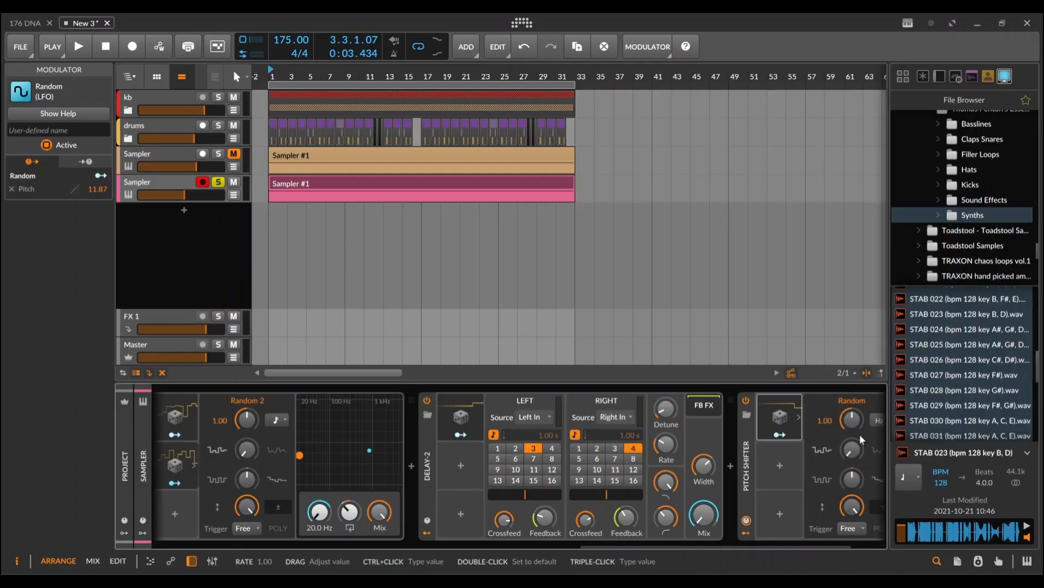
pyautogui.click(788, 421)
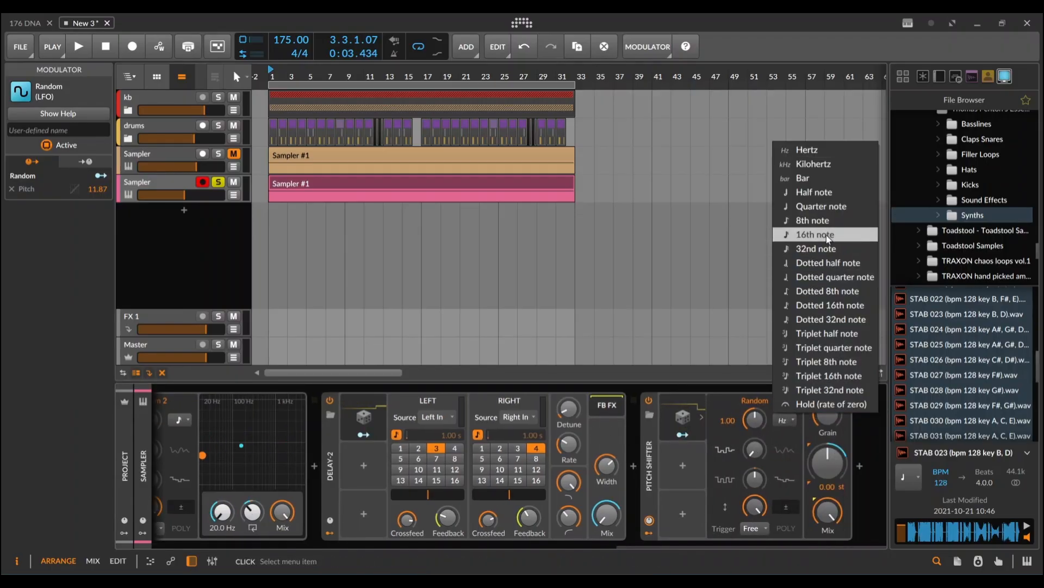
pyautogui.click(827, 235)
# Step: Play the second Sampler clip for several bars to audition the randomised pitch shifting
pyautogui.click(374, 183)
pyautogui.press('space')
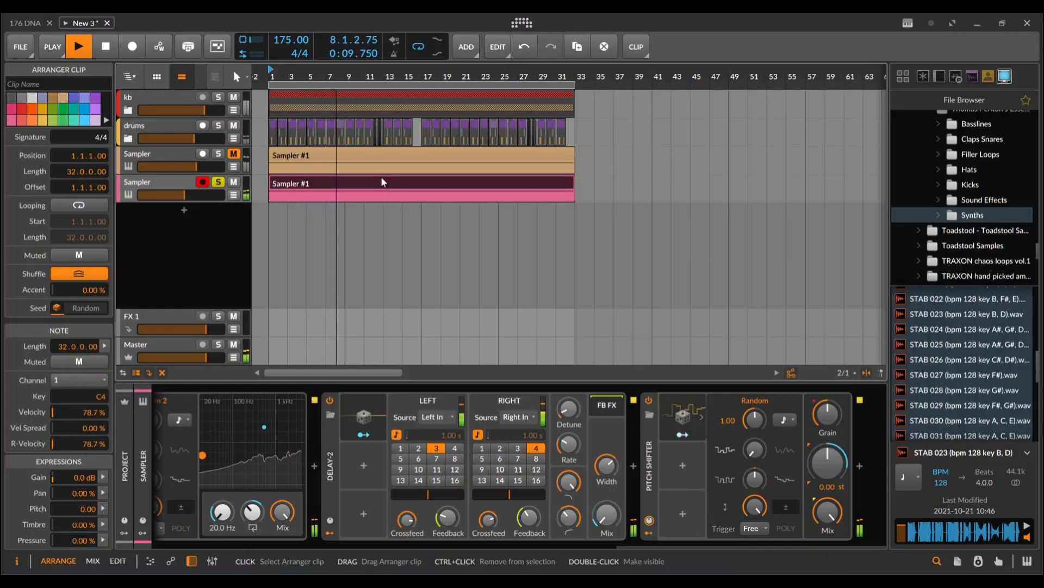
pyautogui.press('space')
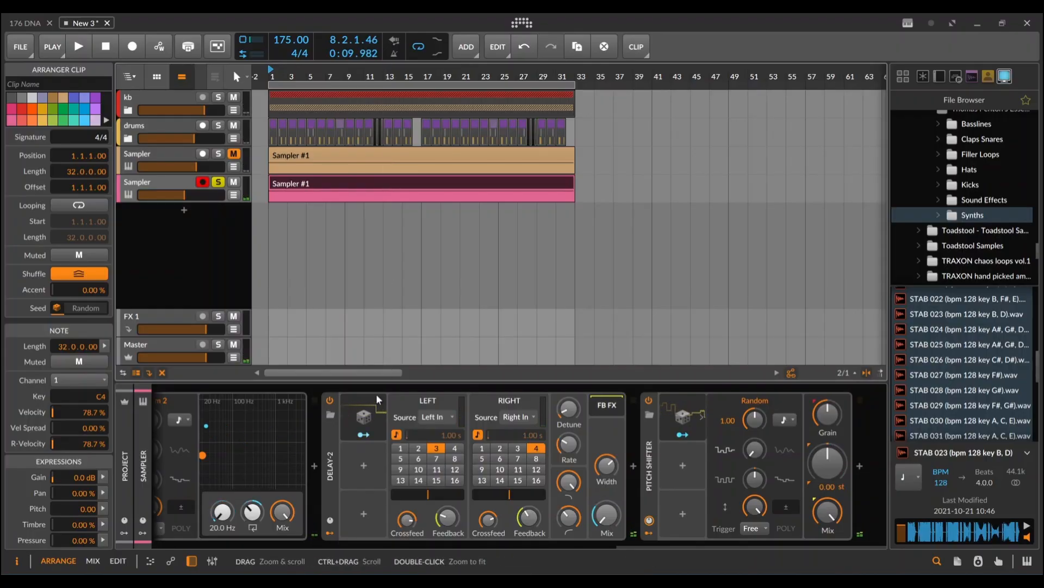
# Step: Set the timebase of Delay-2's Random modulator to 16th note
pyautogui.click(383, 418)
pyautogui.click(473, 421)
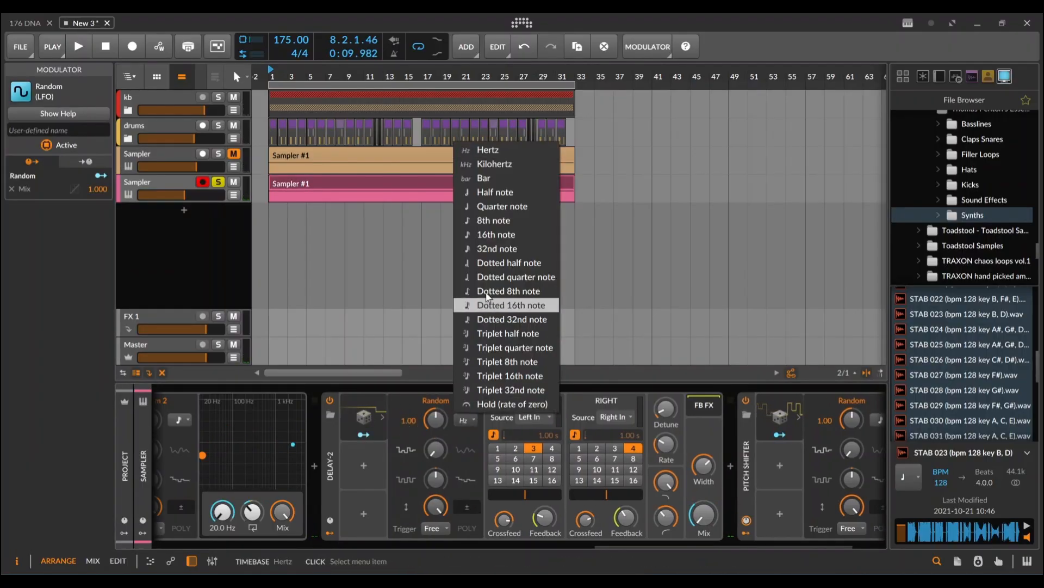
pyautogui.click(499, 239)
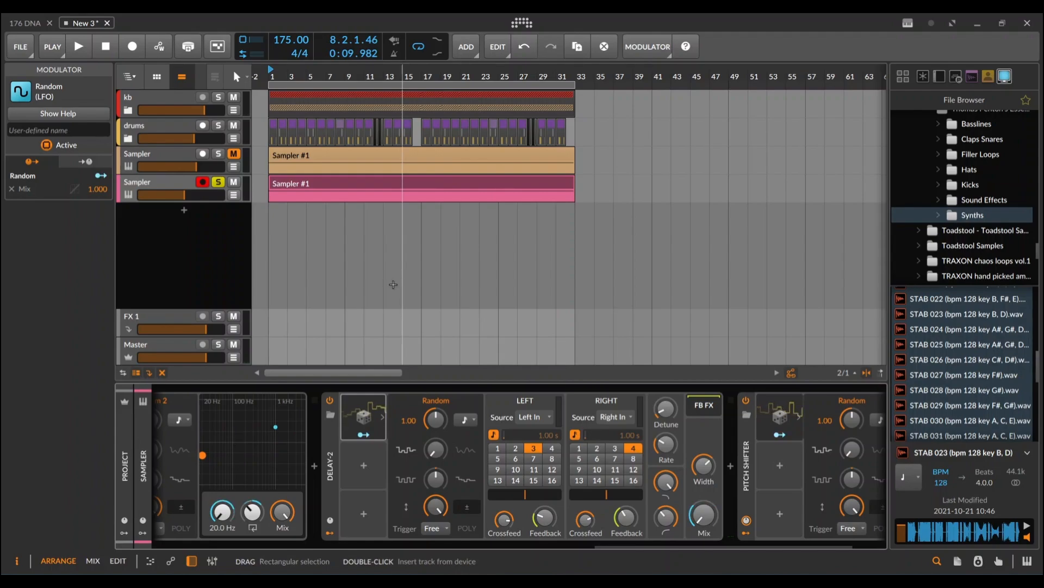
# Step: Play the track from the start for a few bars to audition the 16th-note delay mix modulation
pyautogui.press('space')
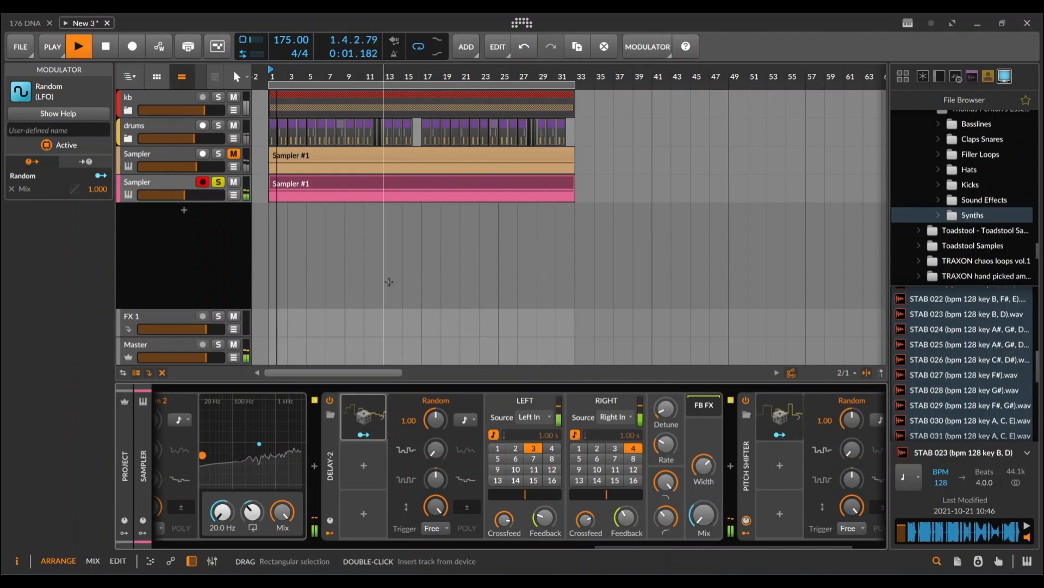
pyautogui.press('space')
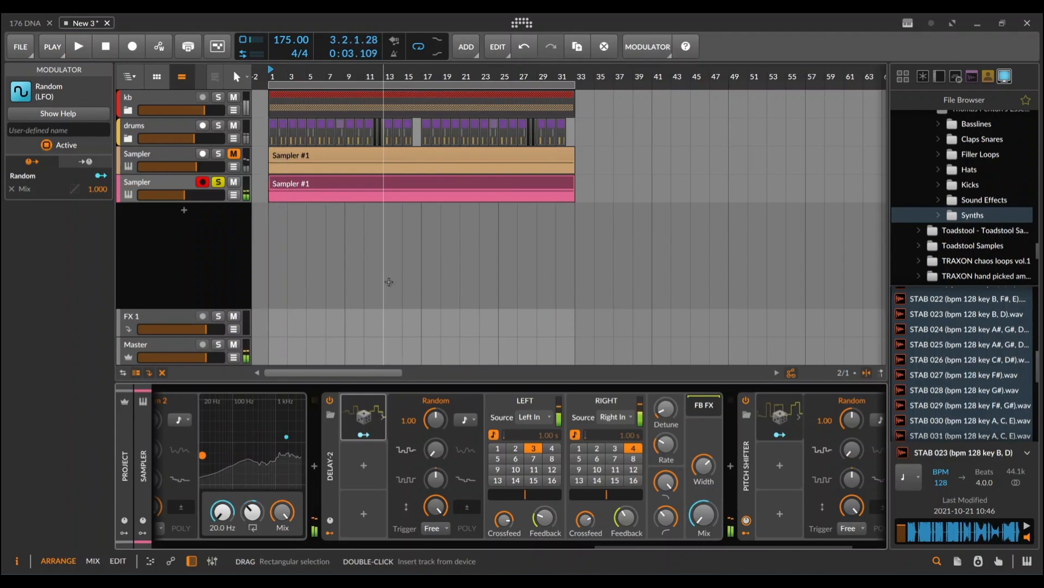
pyautogui.hscroll(3, 742, 462)
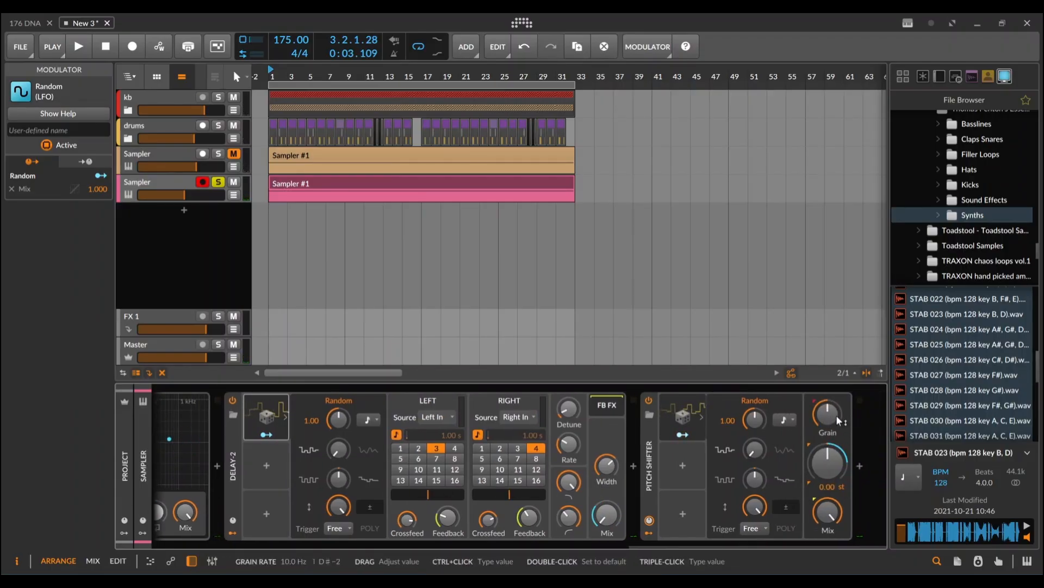
# Step: Add a second Random modulator to the Pitch Shifter device
pyautogui.moveTo(837, 415); pyautogui.dragTo(837, 414)
pyautogui.click(685, 465)
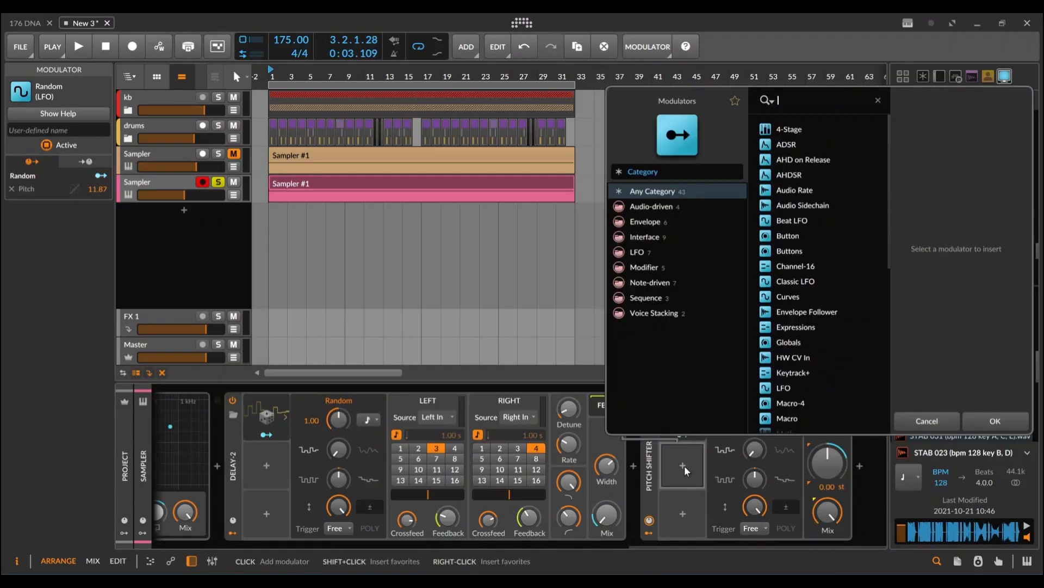
pyautogui.write('rand')
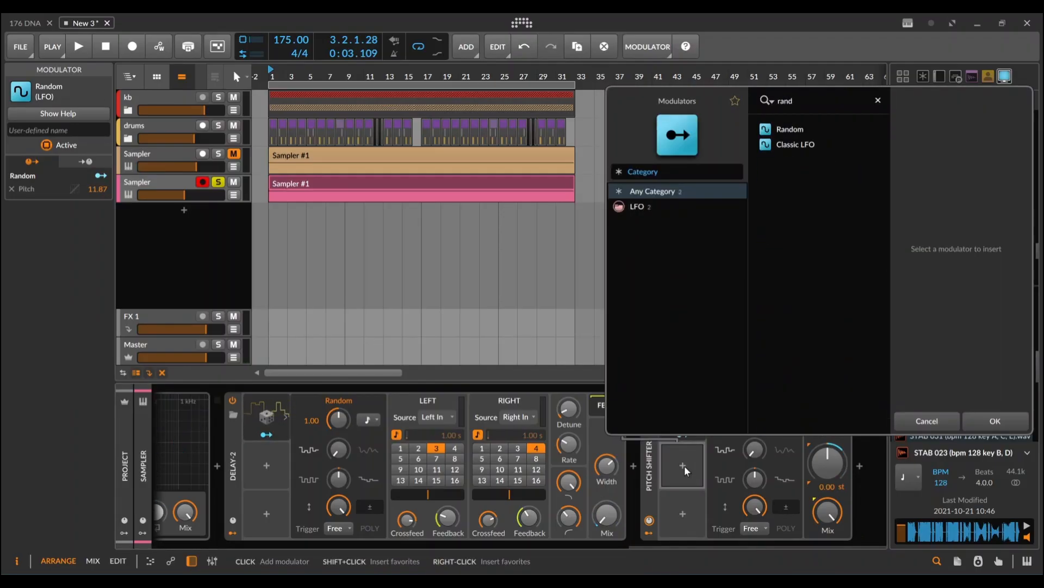
pyautogui.click(803, 135)
pyautogui.click(1012, 425)
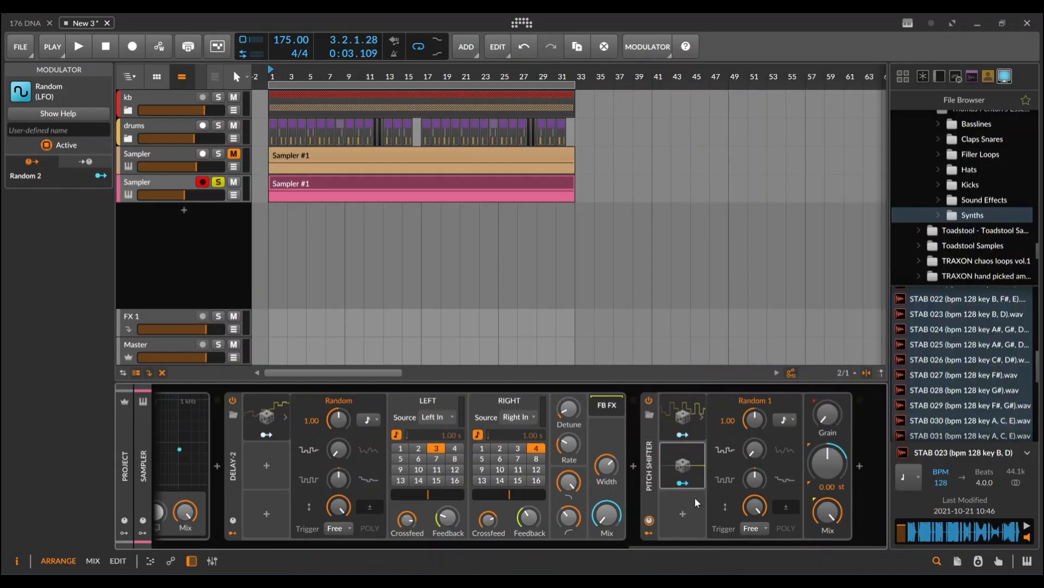
# Step: Map Pitch Shifter's second Random modulator to Grain by +100 and set its timebase to 16th note
pyautogui.click(682, 482)
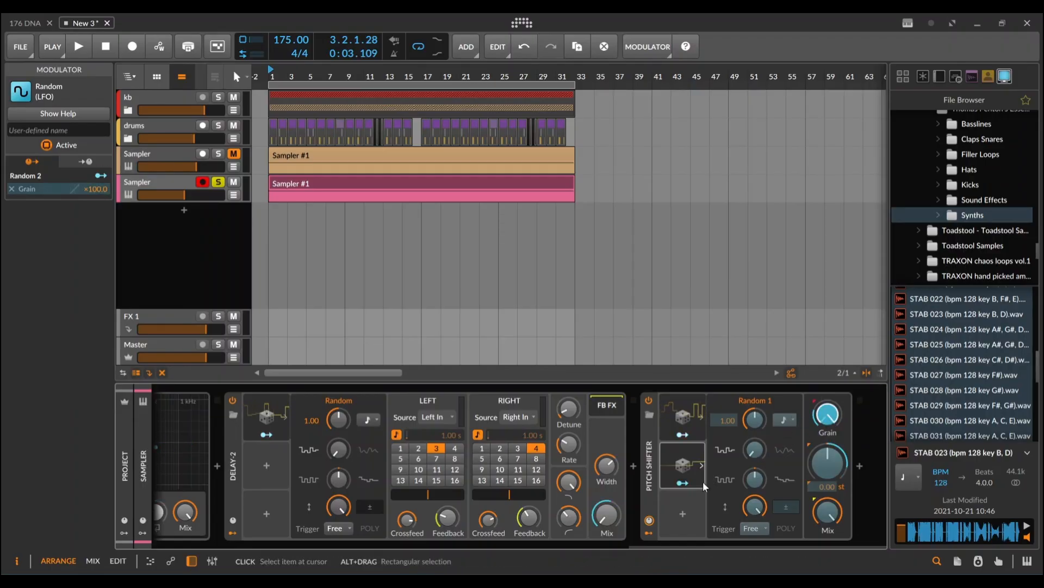
pyautogui.click(687, 482)
pyautogui.click(701, 466)
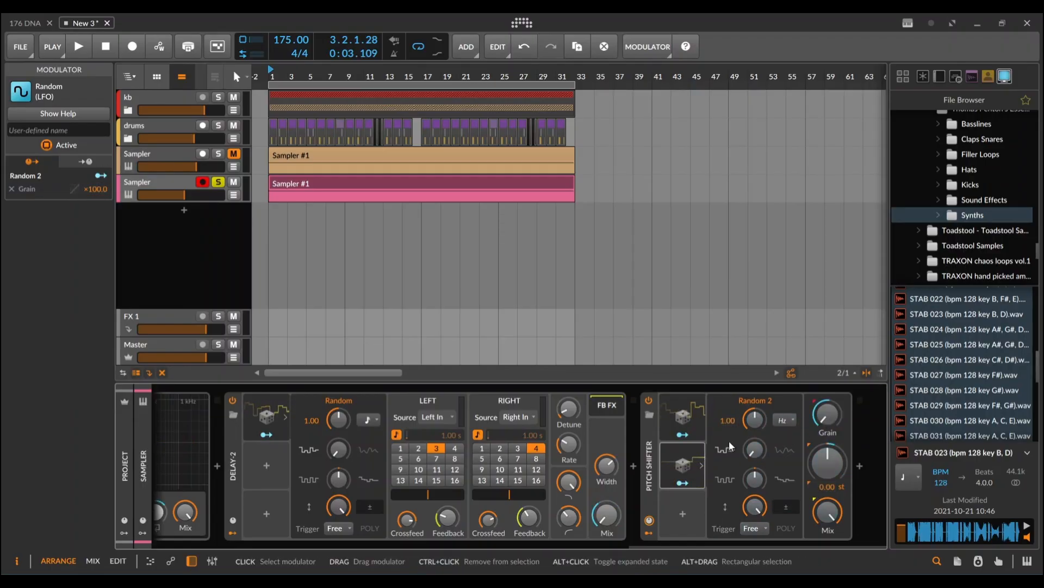
pyautogui.click(787, 419)
pyautogui.click(820, 235)
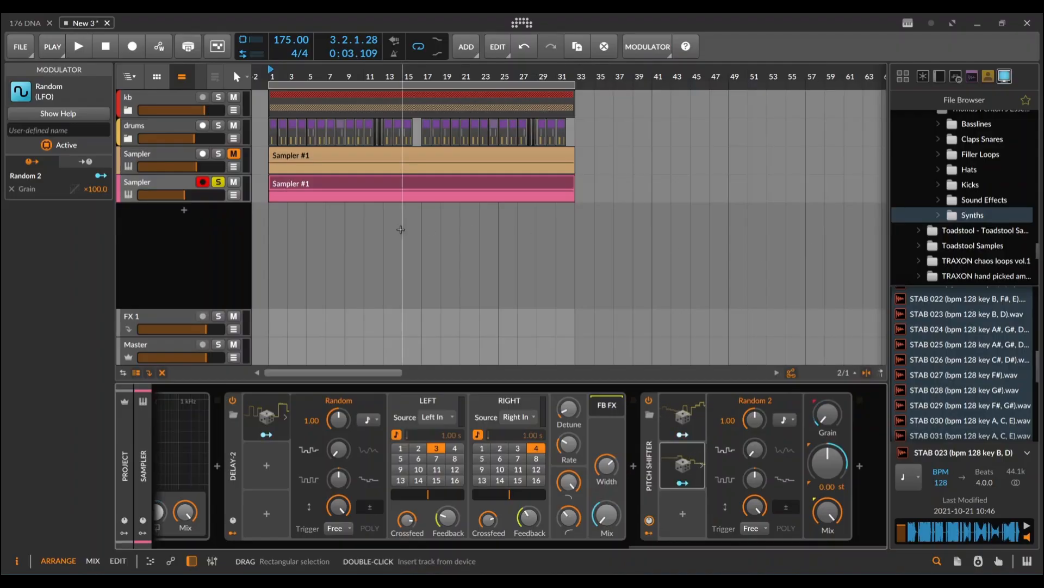
# Step: Play the second Sampler clip for a few bars to audition the randomised grain modulation
pyautogui.click(325, 186)
pyautogui.press('space')
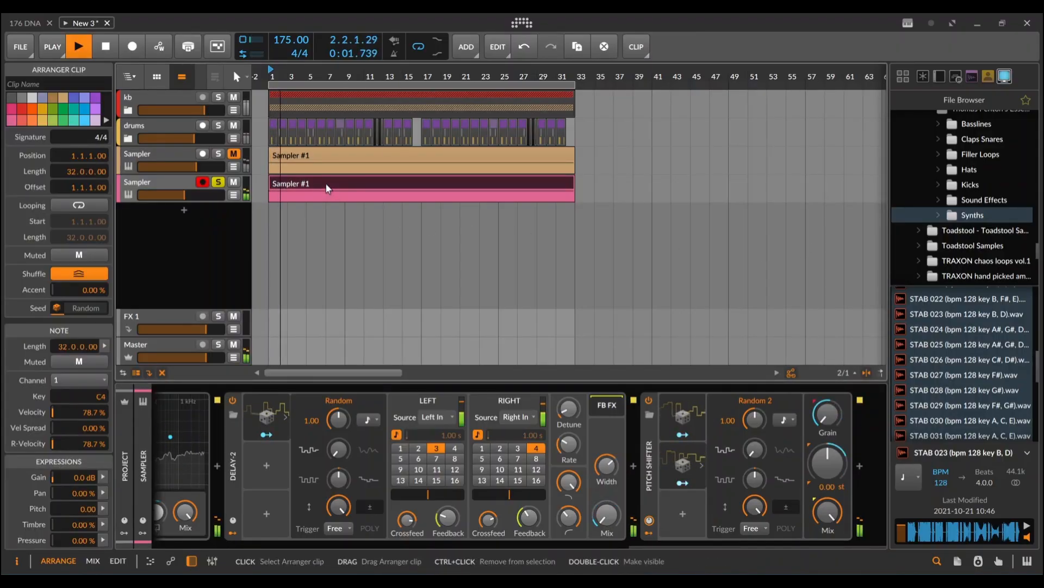
pyautogui.press('space')
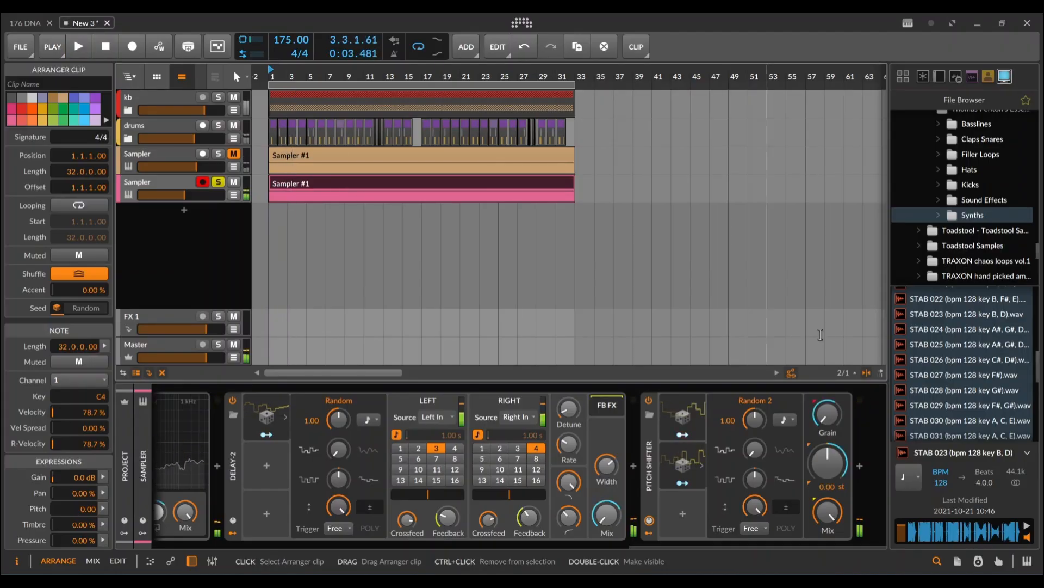
# Step: Insert OTT after Pitch Shifter, set Upward to 0 % and Out Gain to -5.7 dB, and turn down the high and mid bands
pyautogui.click(860, 465)
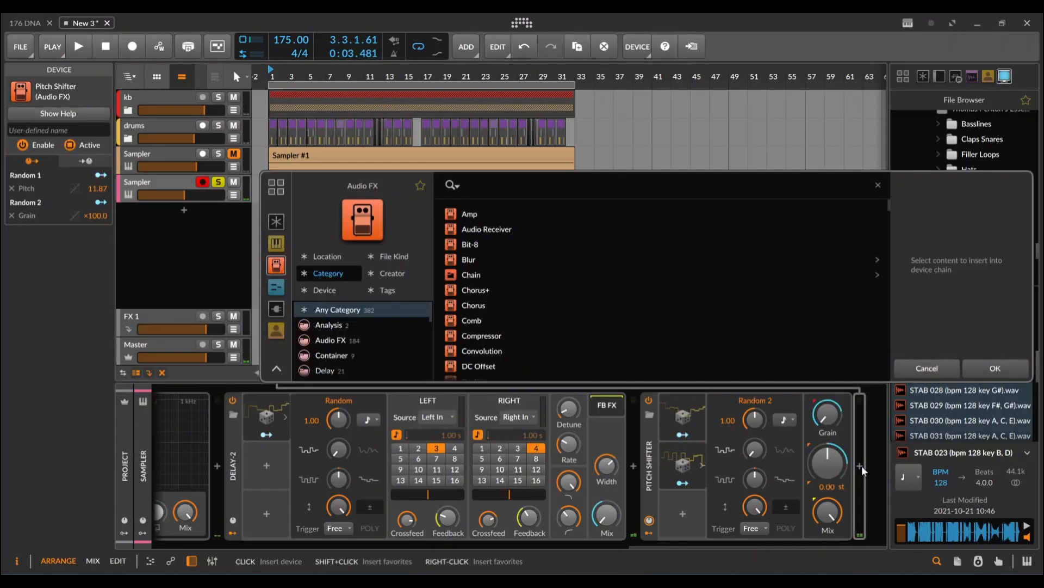
pyautogui.write('ott')
pyautogui.click(485, 212)
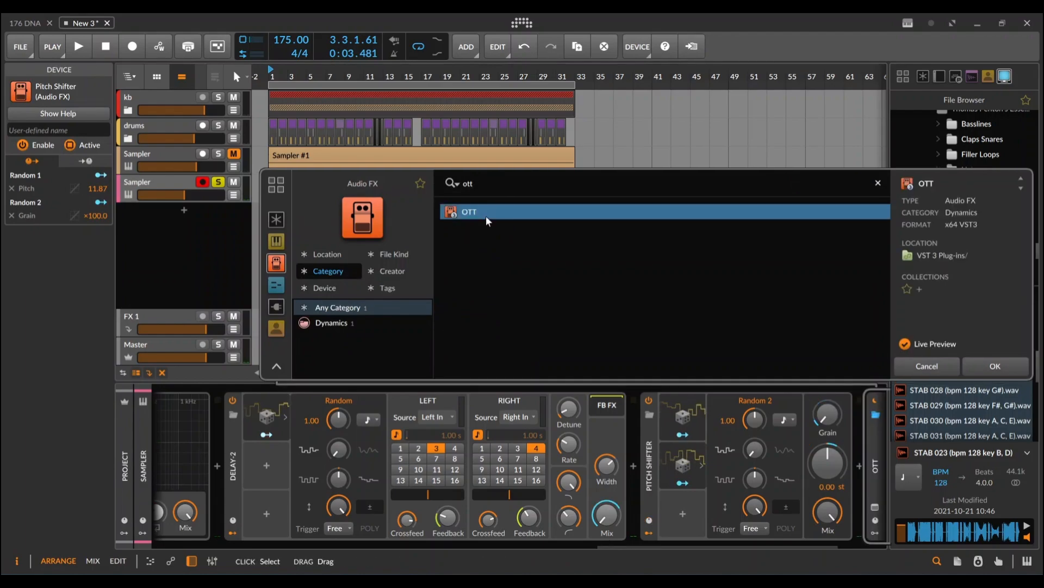
pyautogui.click(997, 374)
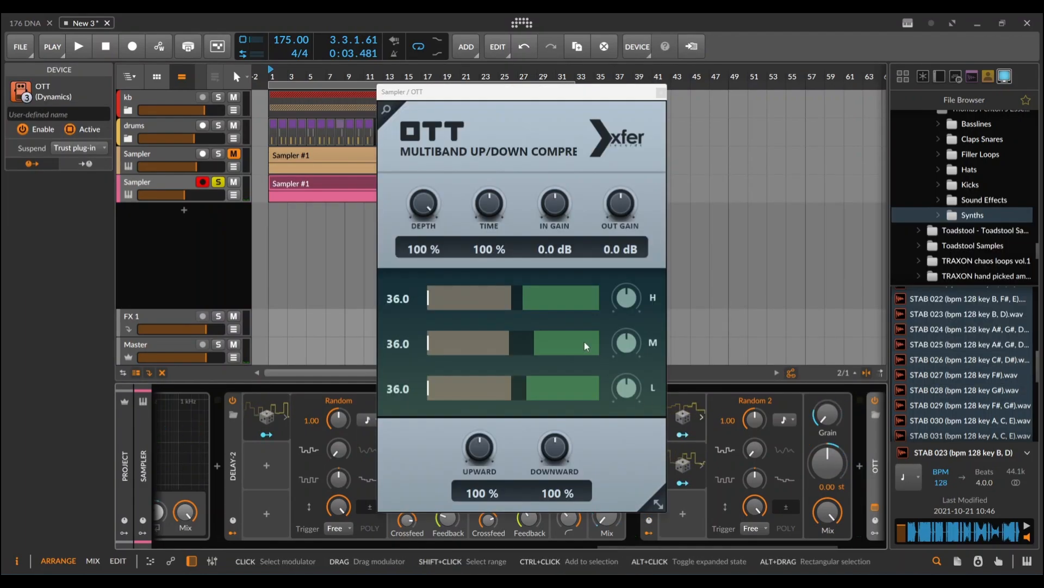
pyautogui.moveTo(475, 458); pyautogui.dragTo(482, 526)
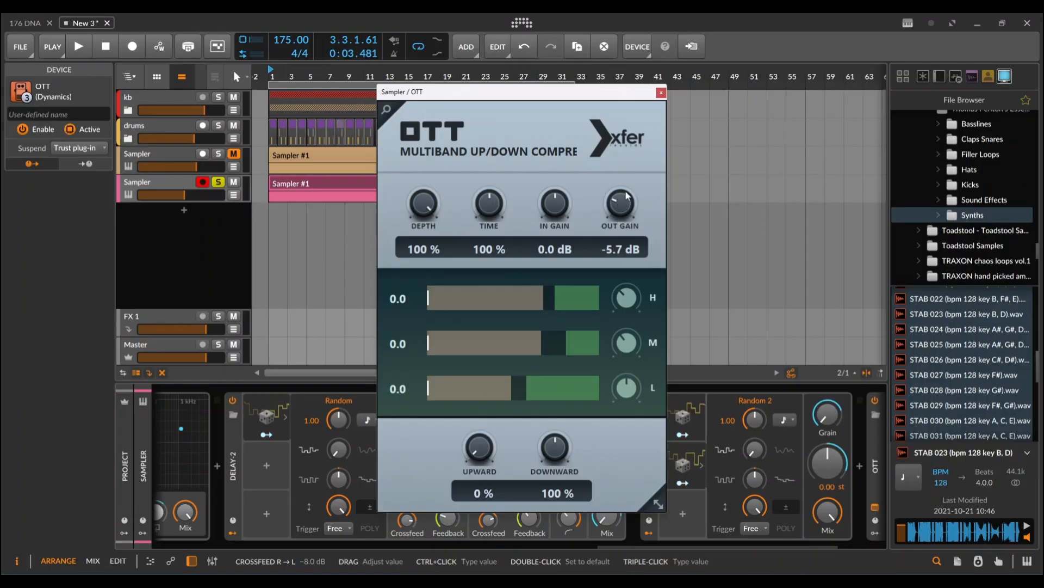
pyautogui.click(661, 94)
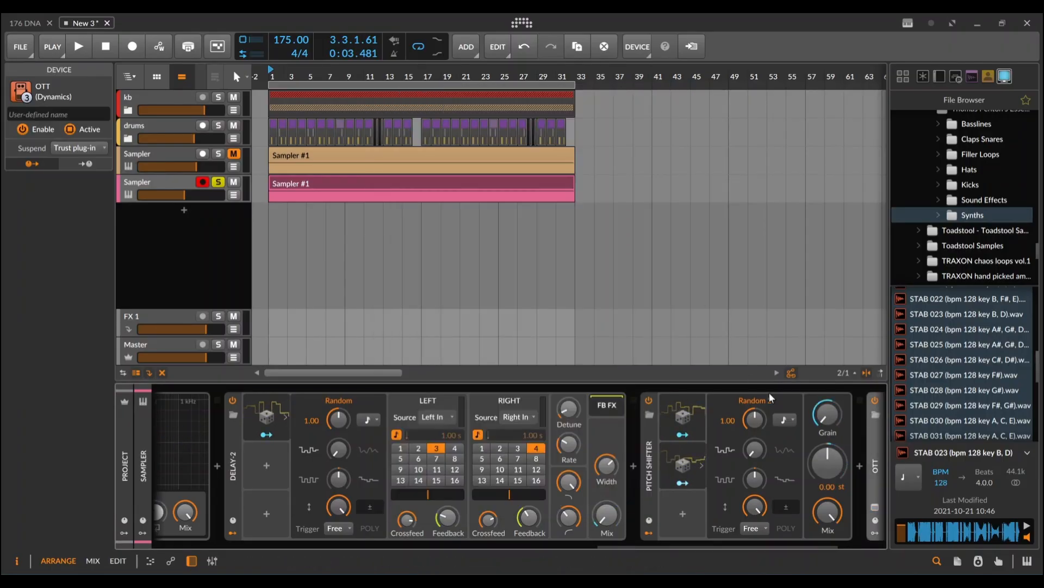
# Step: Play the track with OTT and check its frequency spectrum in the DIGICheck Totalyser before returning to Bitwig
pyautogui.press('space')
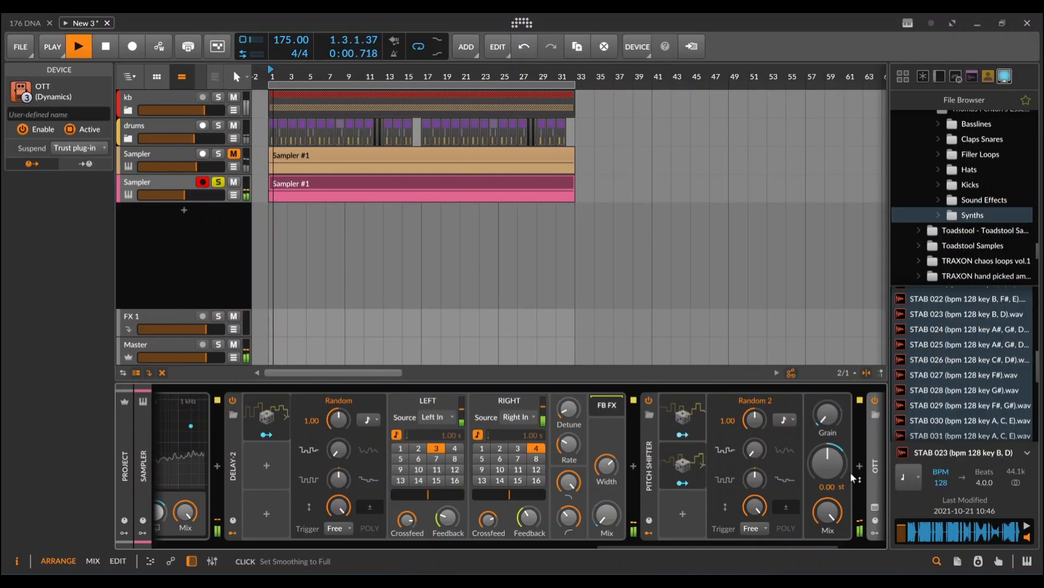
pyautogui.moveTo(801, 484); pyautogui.dragTo(652, 484)
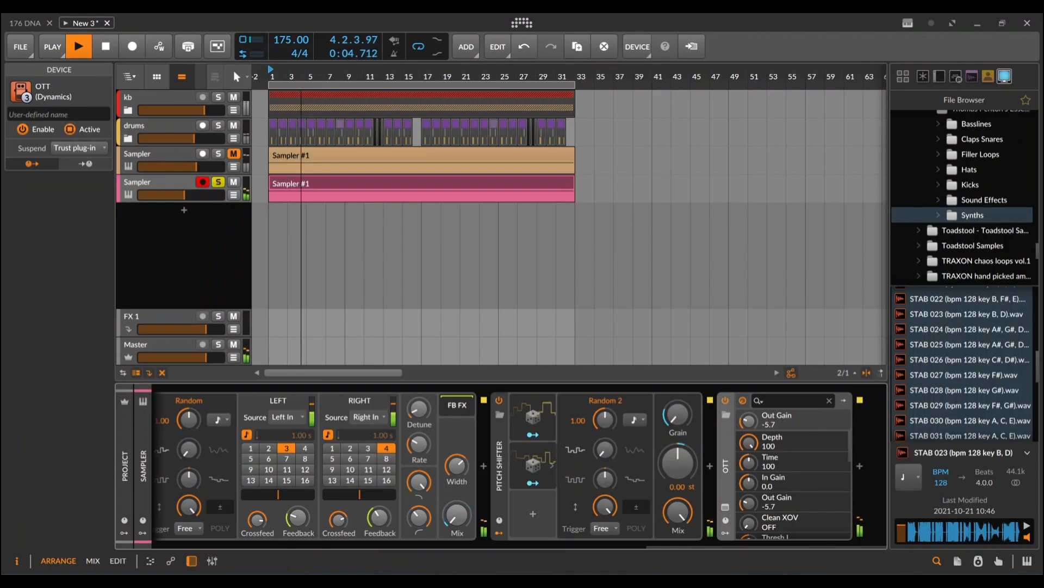
pyautogui.hotkey('alt', 'Tab')
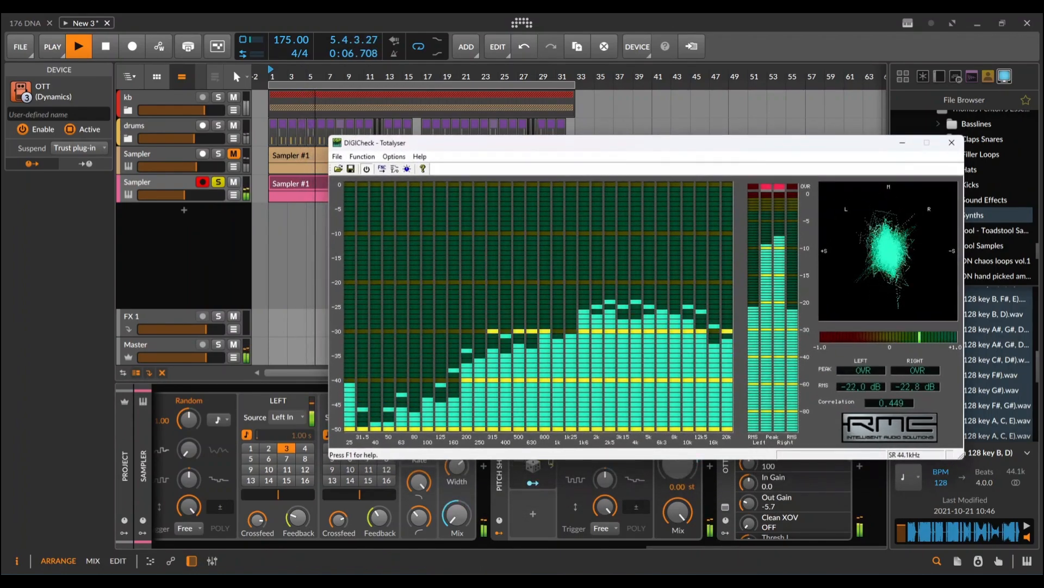
pyautogui.hotkey('alt', 'Tab')
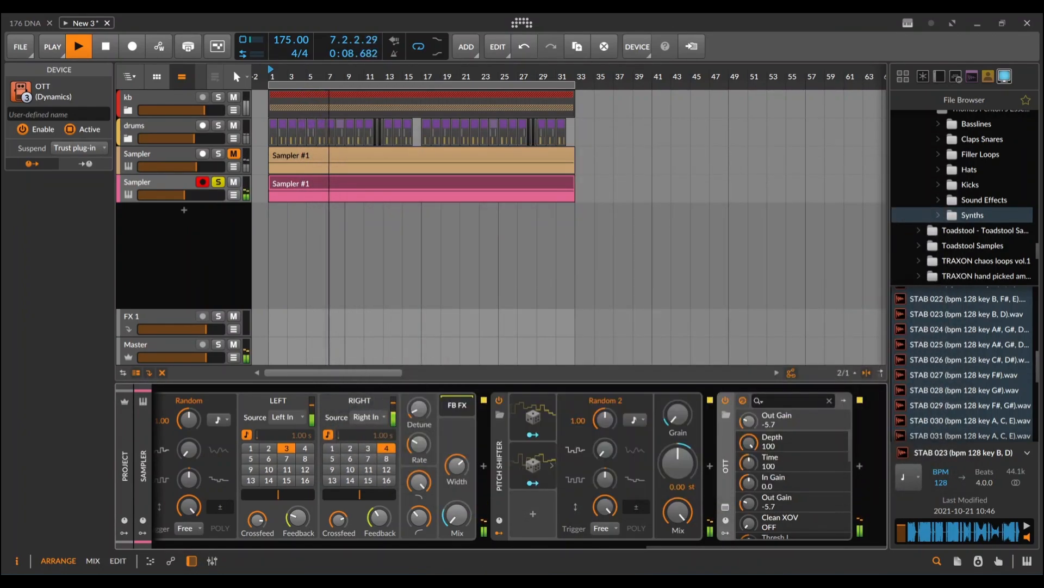
# Step: Insert FabFilter Pro-Q 3 after OTT and place its 30 dB/oct low cut at about 342 Hz
pyautogui.click(859, 466)
pyautogui.write('pro')
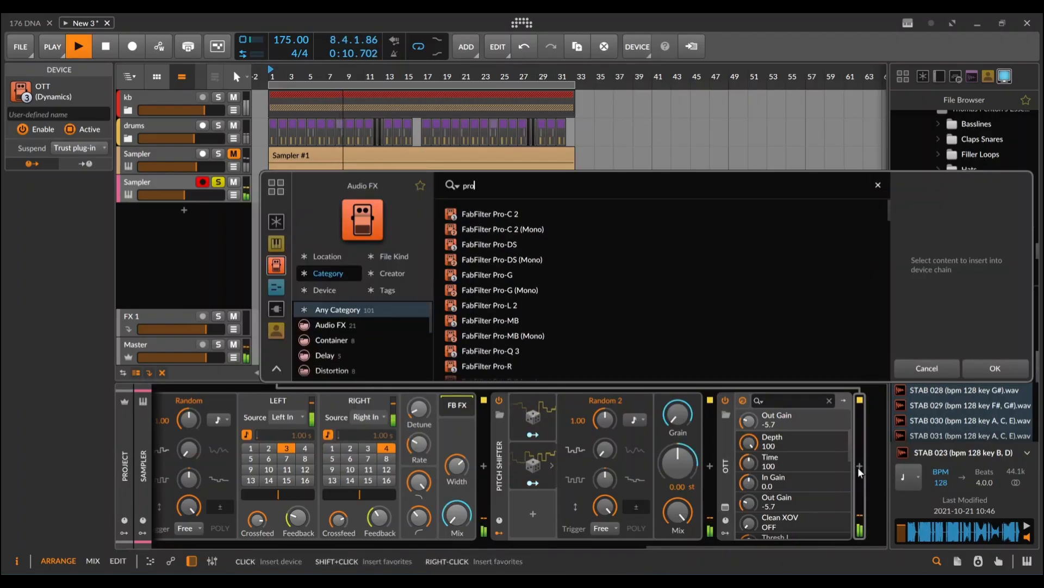
pyautogui.click(494, 351)
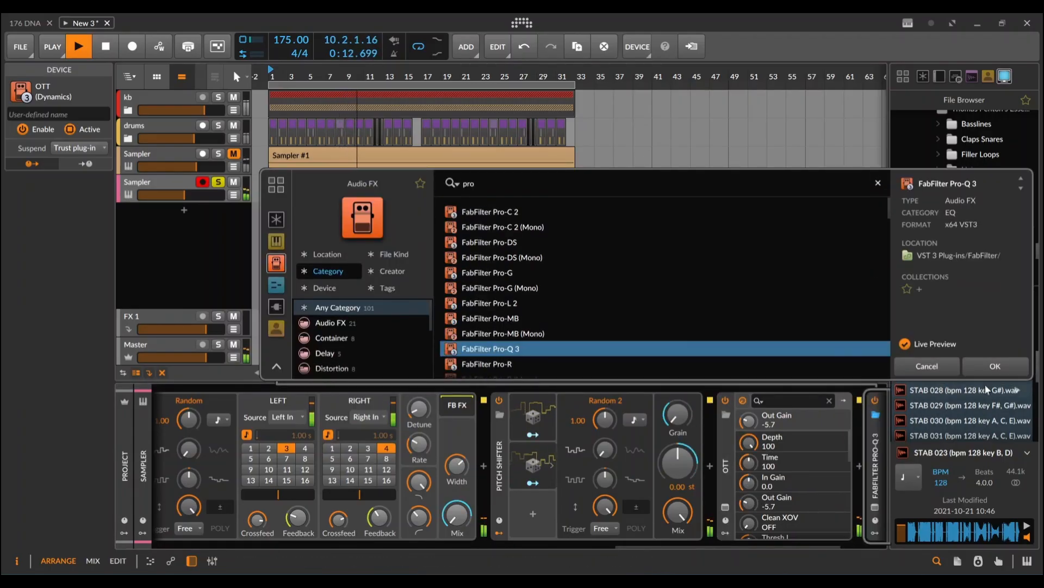
pyautogui.click(989, 369)
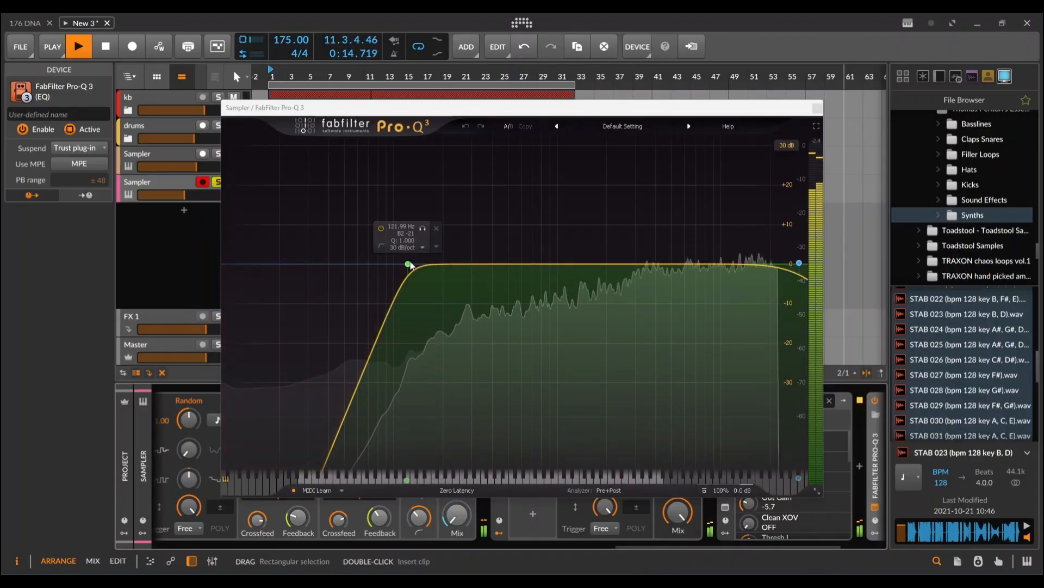
pyautogui.moveTo(409, 263); pyautogui.dragTo(480, 263)
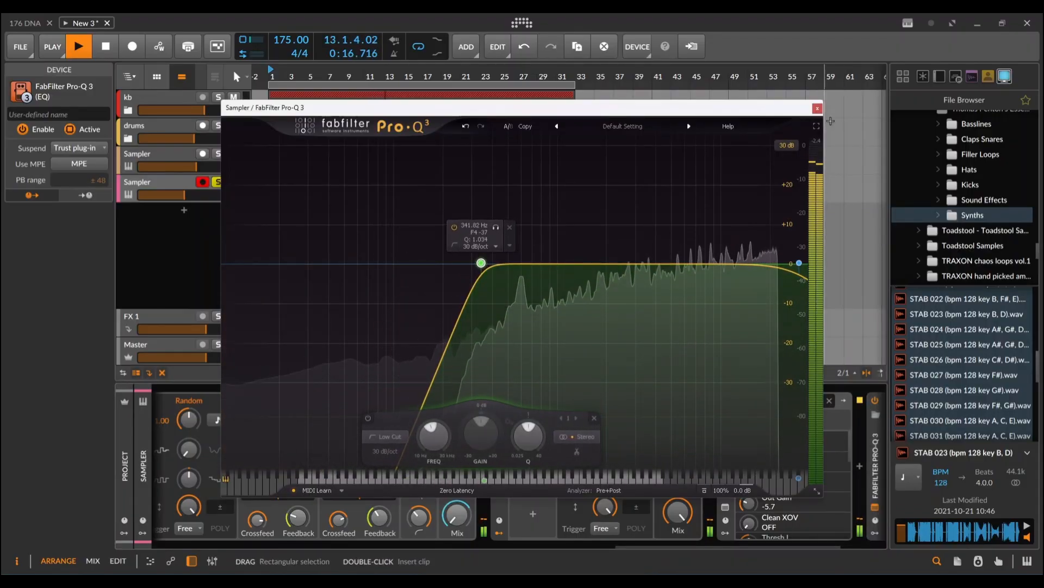
# Step: Add bells of about +4.3 dB at 9.9 kHz, +5.2 dB at 593 Hz, -3.3 dB at 3 kHz and a -3 dB high shelf at 18.8 kHz
pyautogui.moveTo(711, 266); pyautogui.dragTo(720, 247)
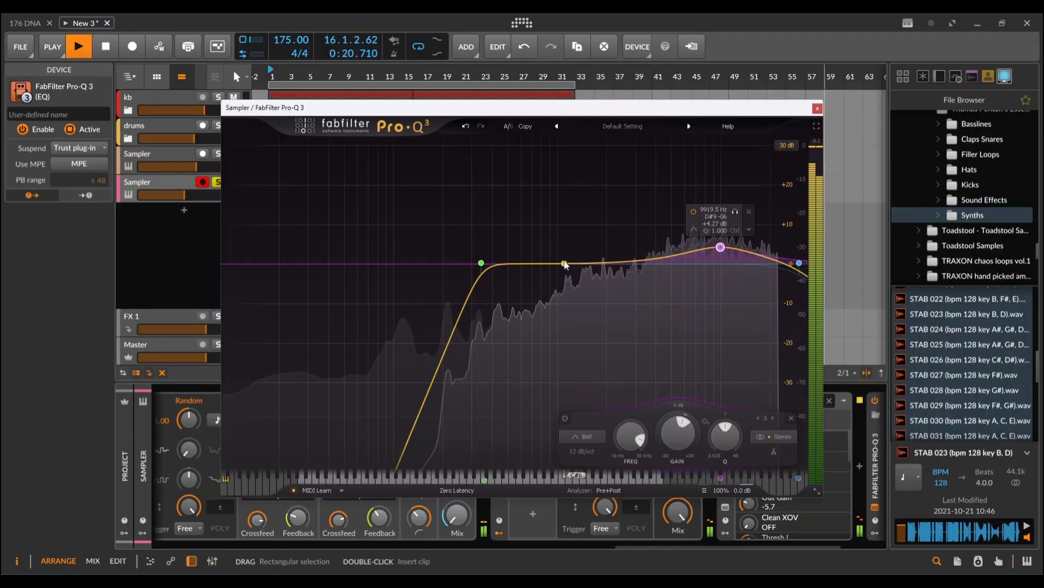
pyautogui.moveTo(543, 264); pyautogui.dragTo(520, 243)
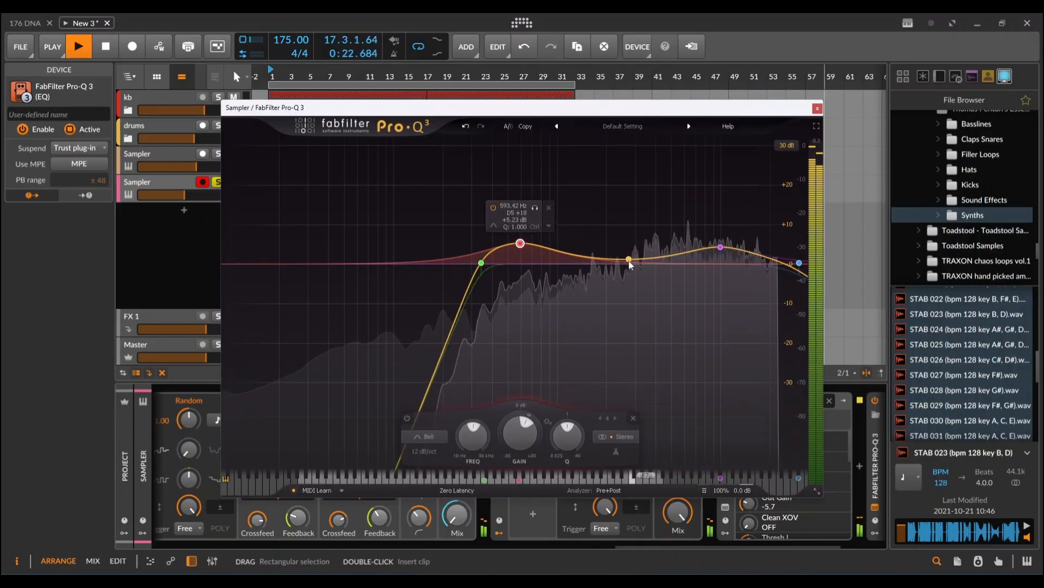
pyautogui.moveTo(634, 260); pyautogui.dragTo(636, 277)
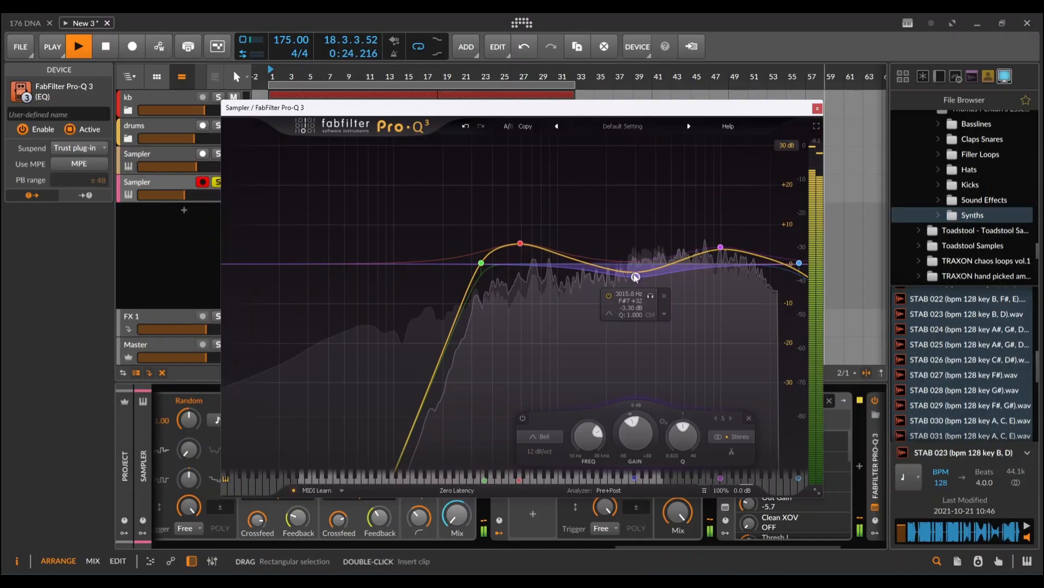
pyautogui.click(720, 248)
pyautogui.moveTo(760, 256); pyautogui.dragTo(766, 270)
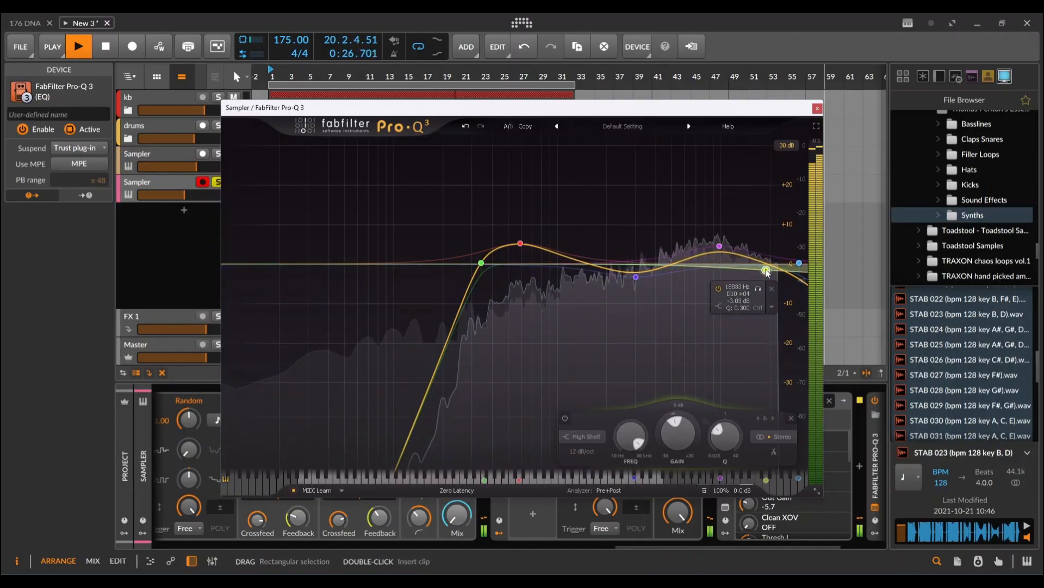
# Step: Fine-tune the low-mid bell to +3.85 dB at 589 Hz and the low cut to 336.64 Hz, then close the equaliser and stop playback
pyautogui.click(520, 243)
pyautogui.click(480, 263)
pyautogui.moveTo(479, 263)
pyautogui.mouseDown()
pyautogui.moveTo(437, 266)
pyautogui.moveTo(478, 264)
pyautogui.mouseUp()
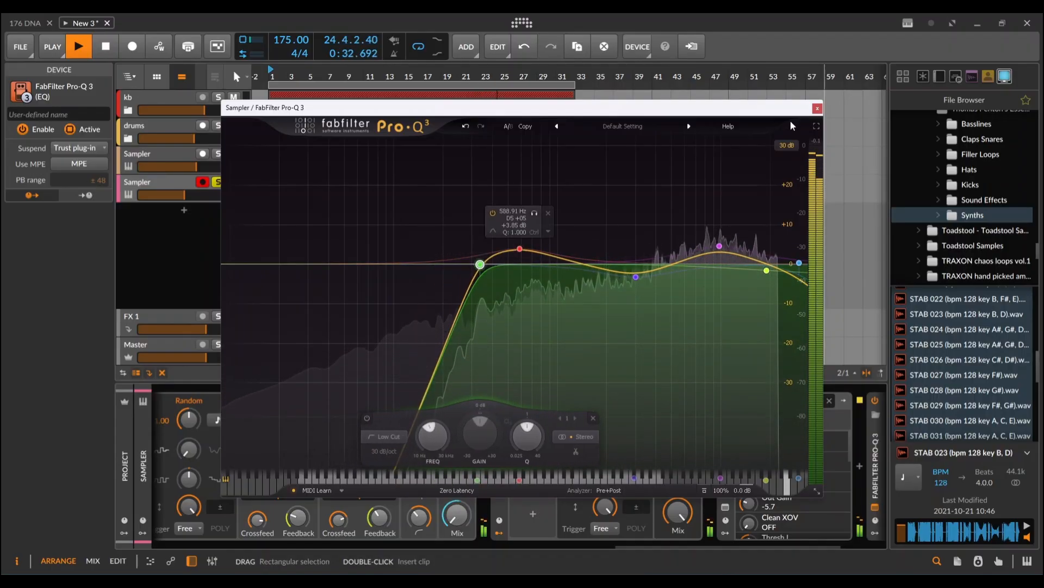
pyautogui.press('Escape')
pyautogui.press('space')
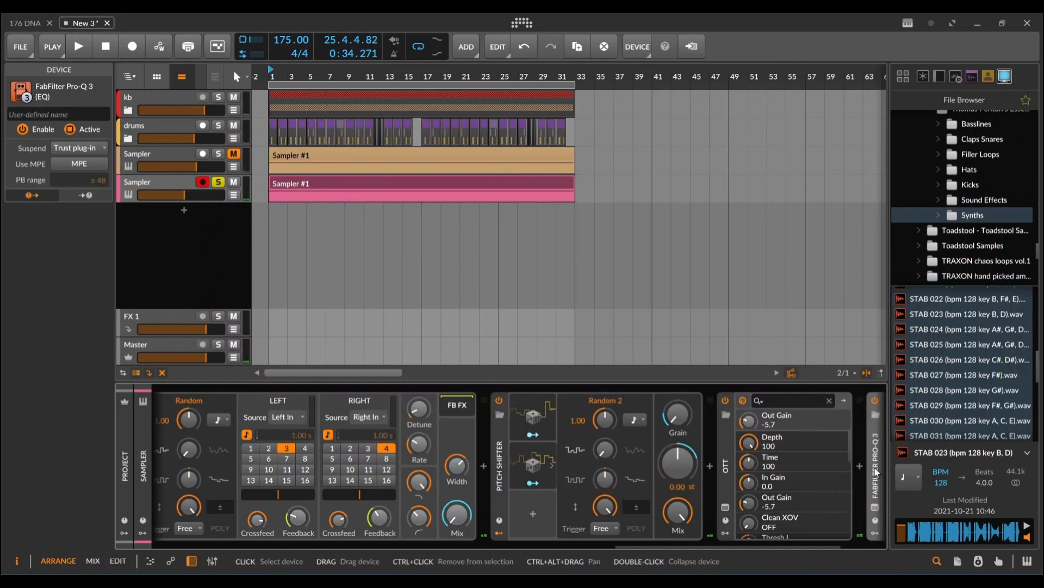
# Step: Insert the GClip plug-in after FabFilter Pro-Q 3 in the second Sampler track's device chain
pyautogui.scroll(-3, 549, 504)
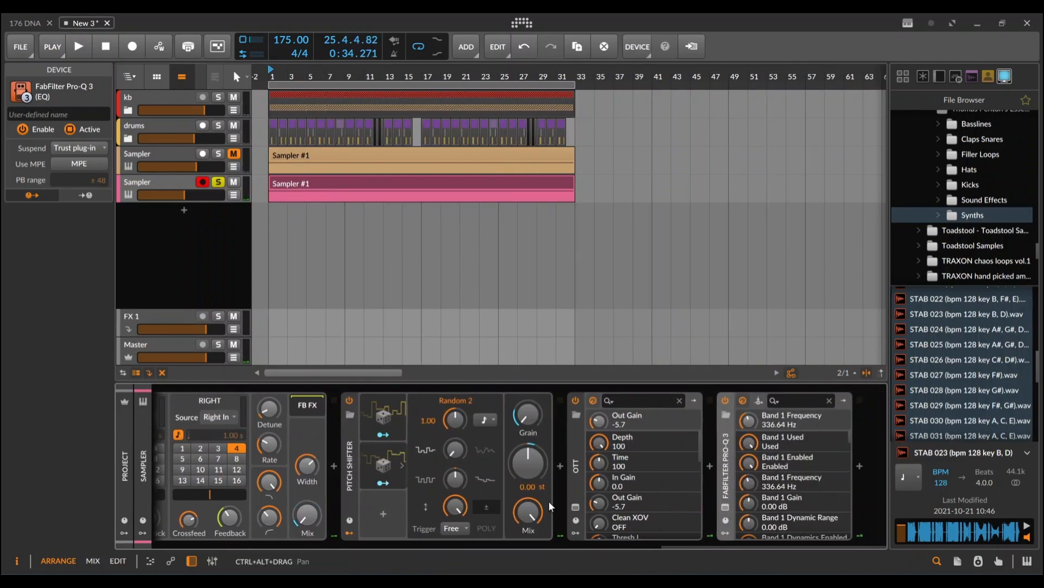
pyautogui.click(860, 467)
pyautogui.write('gcl')
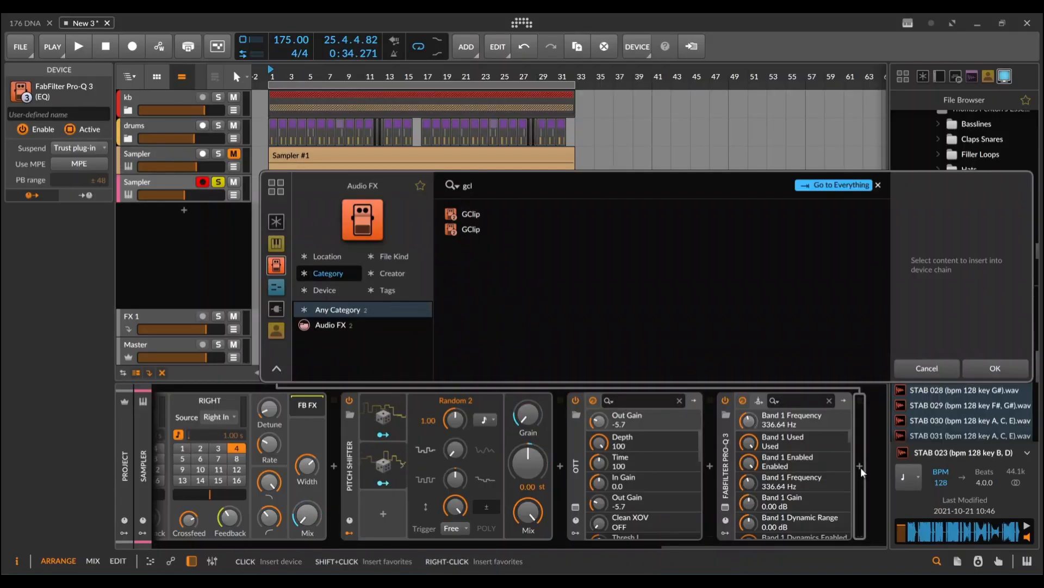
pyautogui.press('Down')
pyautogui.press('Return')
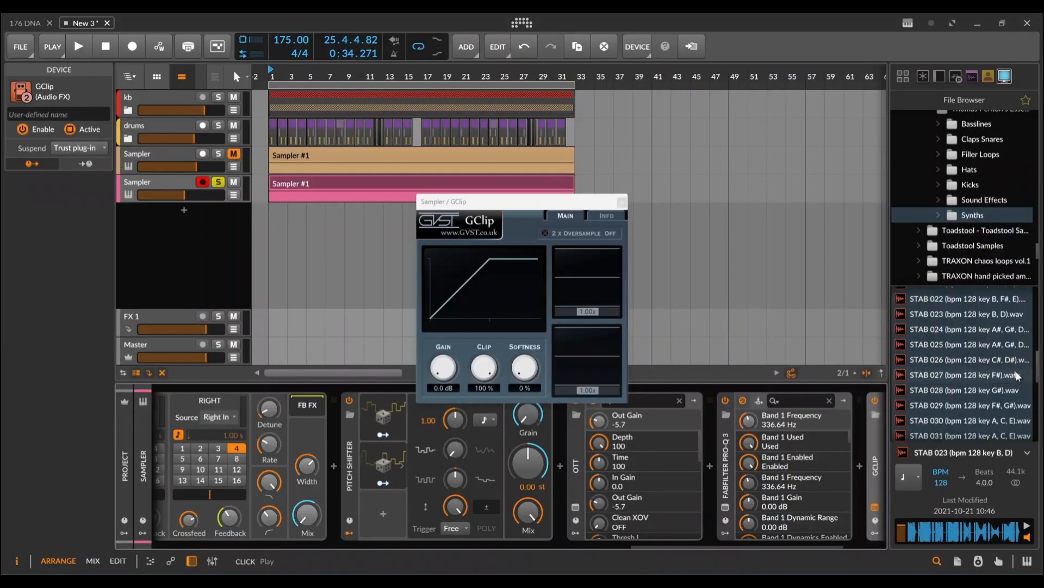
# Step: Set GClip's Clip to 54 % and enable 2x Oversample while the track plays
pyautogui.press('space')
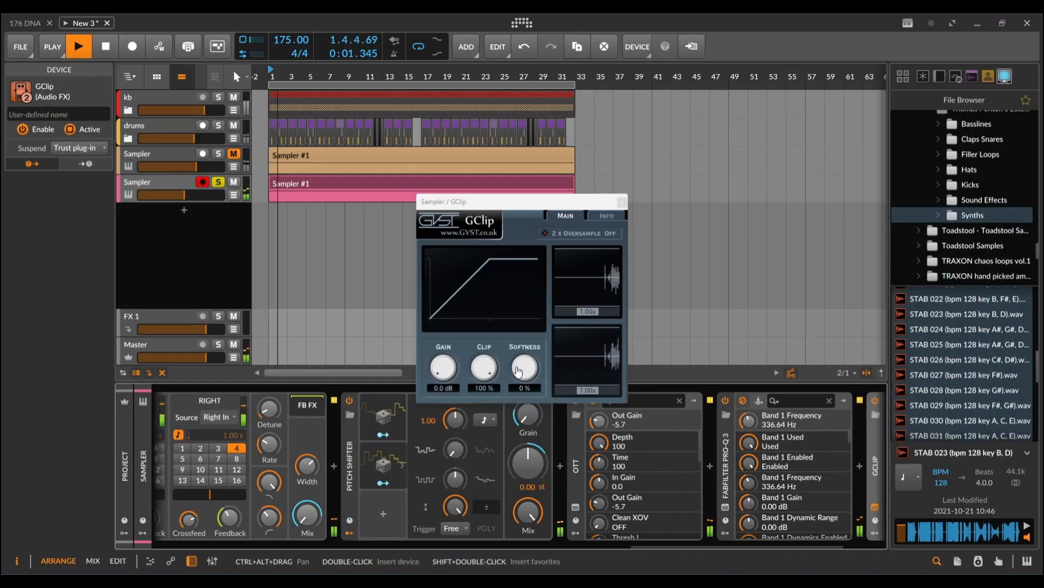
pyautogui.moveTo(588, 314); pyautogui.dragTo(589, 315)
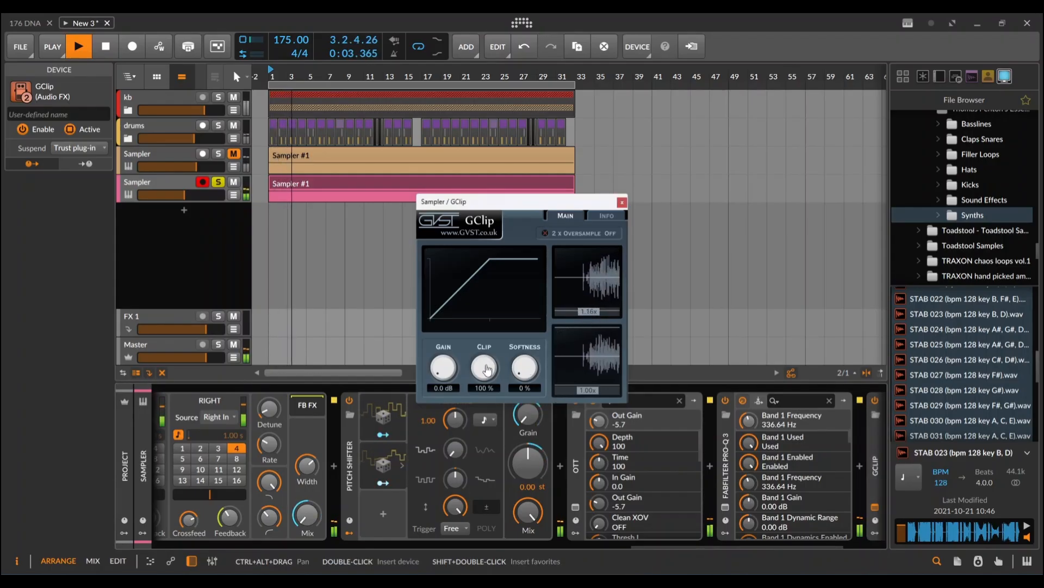
pyautogui.moveTo(488, 370); pyautogui.dragTo(486, 394)
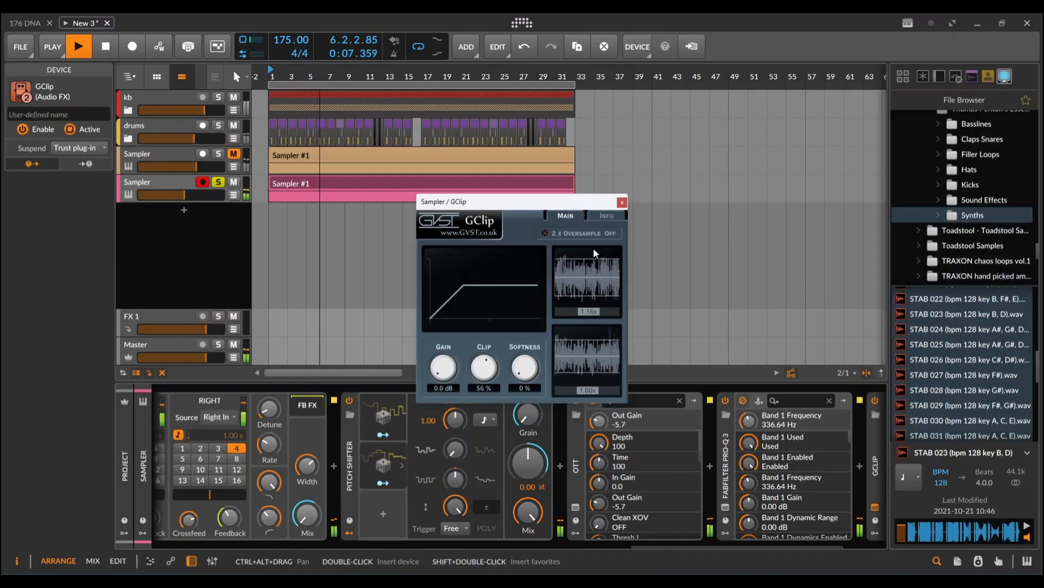
pyautogui.click(546, 235)
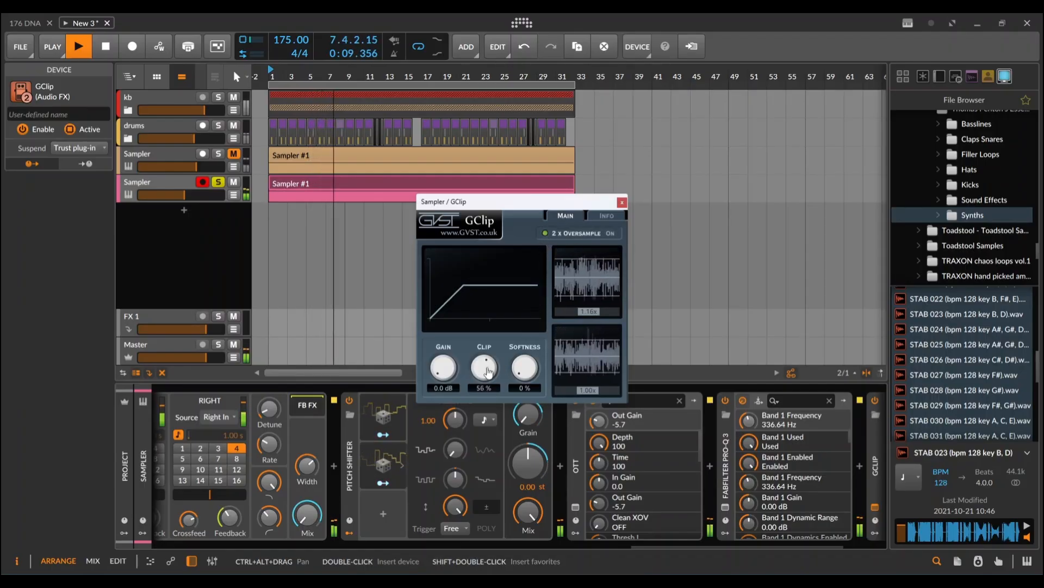
pyautogui.moveTo(488, 372); pyautogui.dragTo(488, 372)
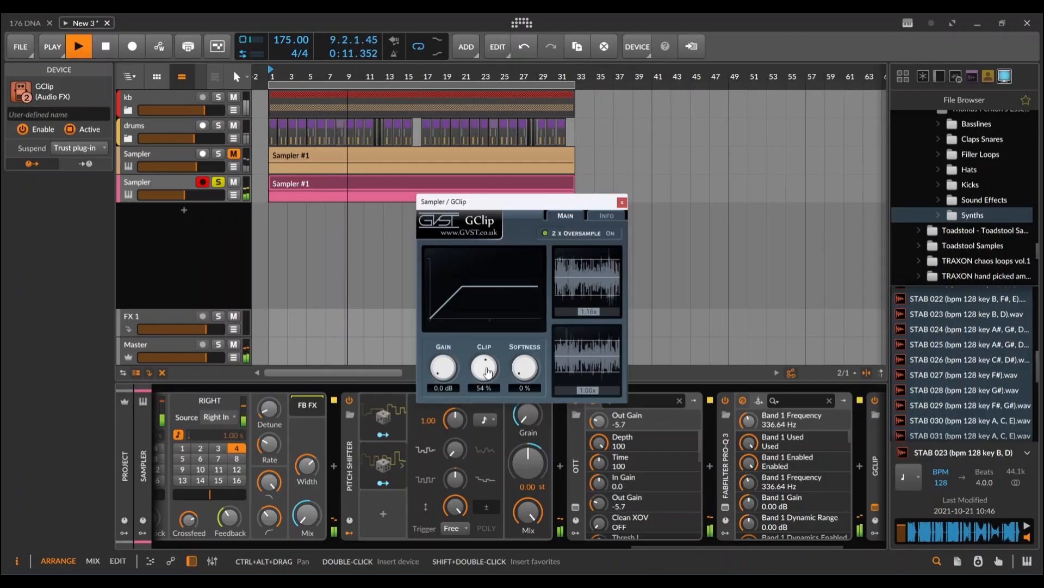
# Step: Close GClip and audition the second Sampler track in the full mix, then soloed, leaving it unsoloed with playback stopped
pyautogui.click(622, 201)
pyautogui.press('space')
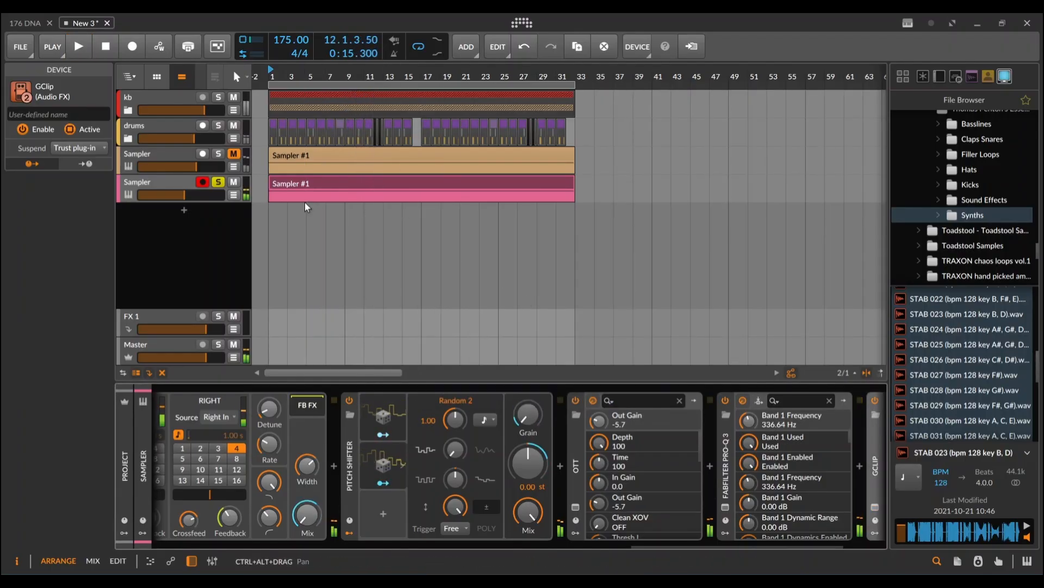
pyautogui.click(219, 184)
pyautogui.click(282, 182)
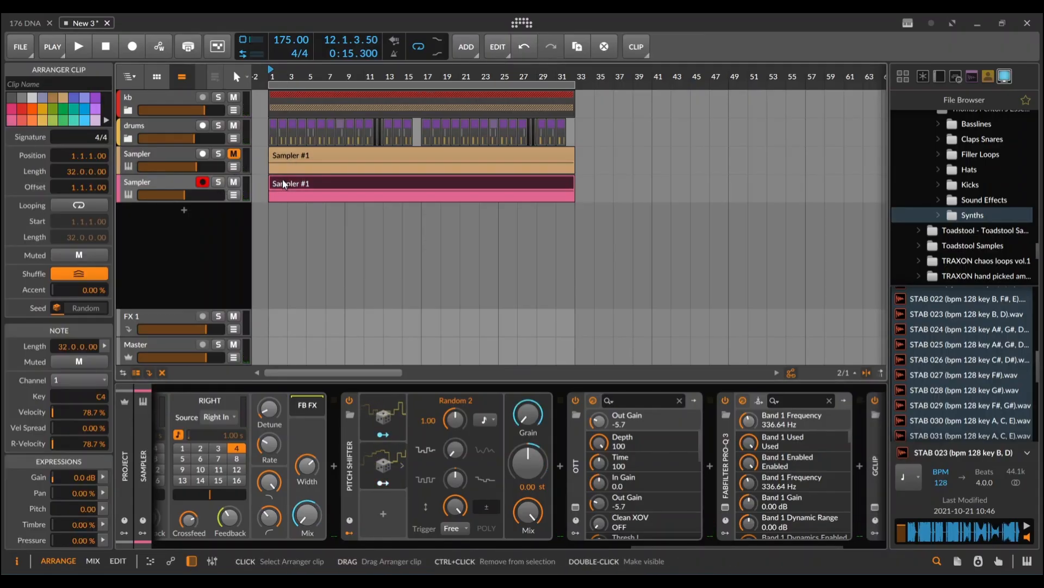
pyautogui.press('space')
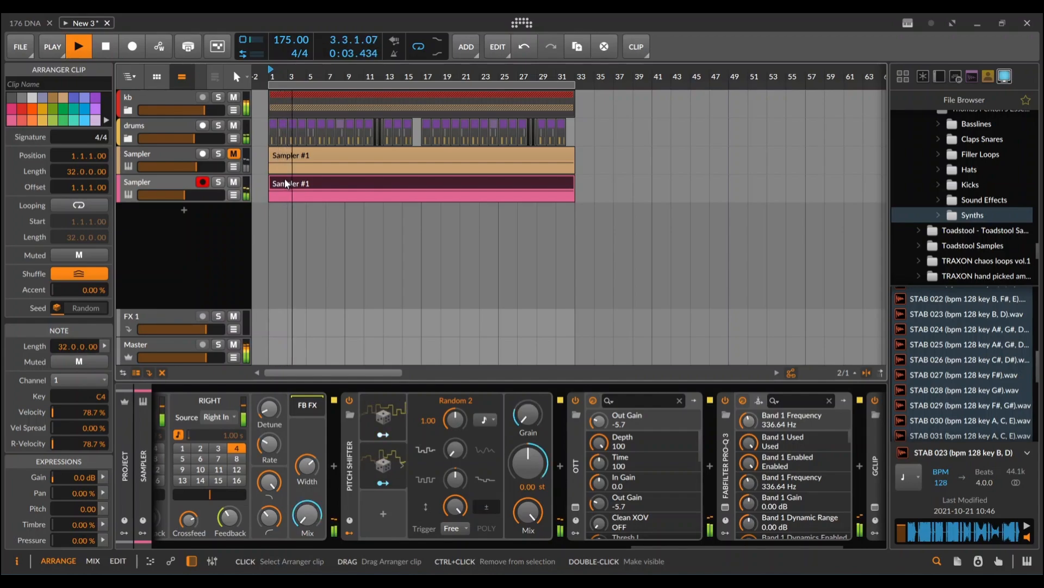
pyautogui.click(218, 182)
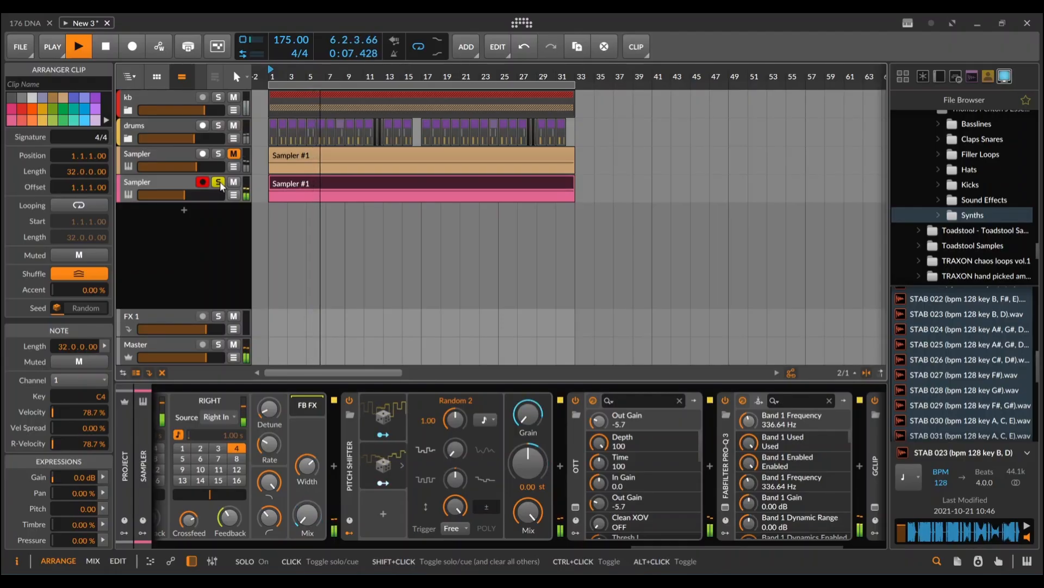
pyautogui.press('space')
pyautogui.click(220, 182)
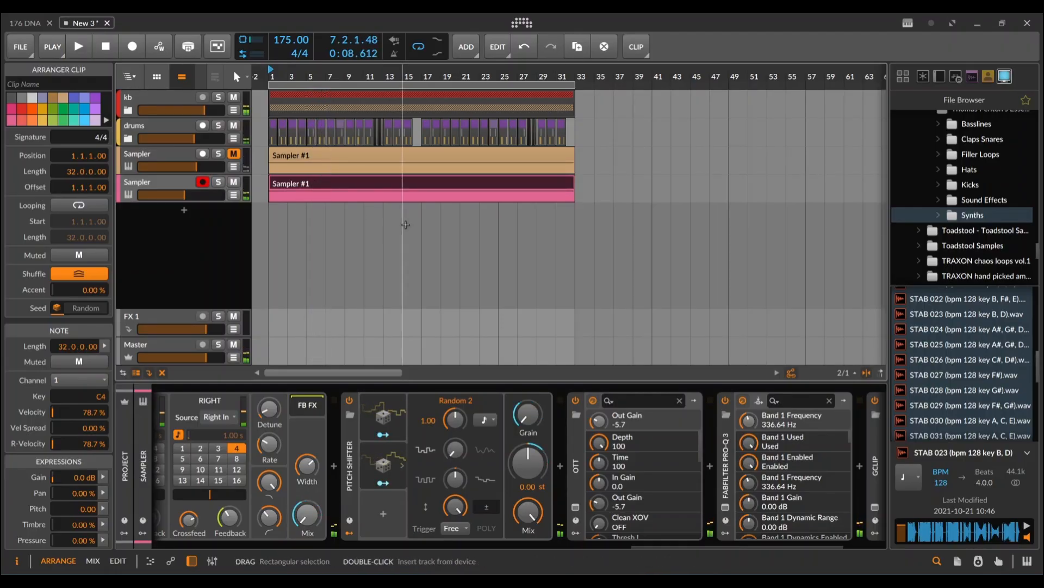
pyautogui.scroll(-3, 424, 225)
pyautogui.scroll(3, 290, 212)
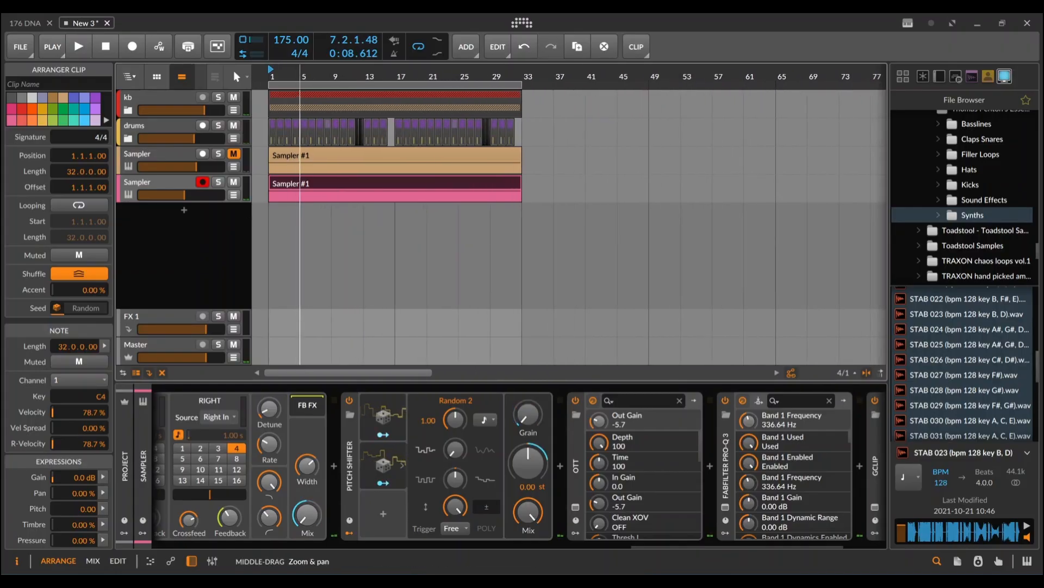
pyautogui.click(333, 190)
pyautogui.click(334, 183)
pyautogui.scroll(8, 280, 214)
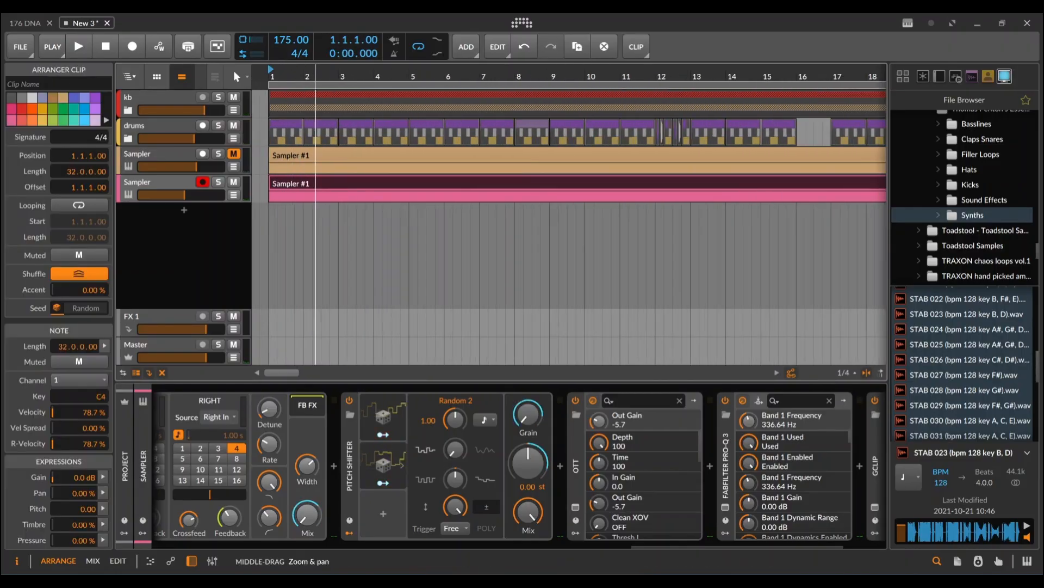
pyautogui.scroll(-5, 302, 226)
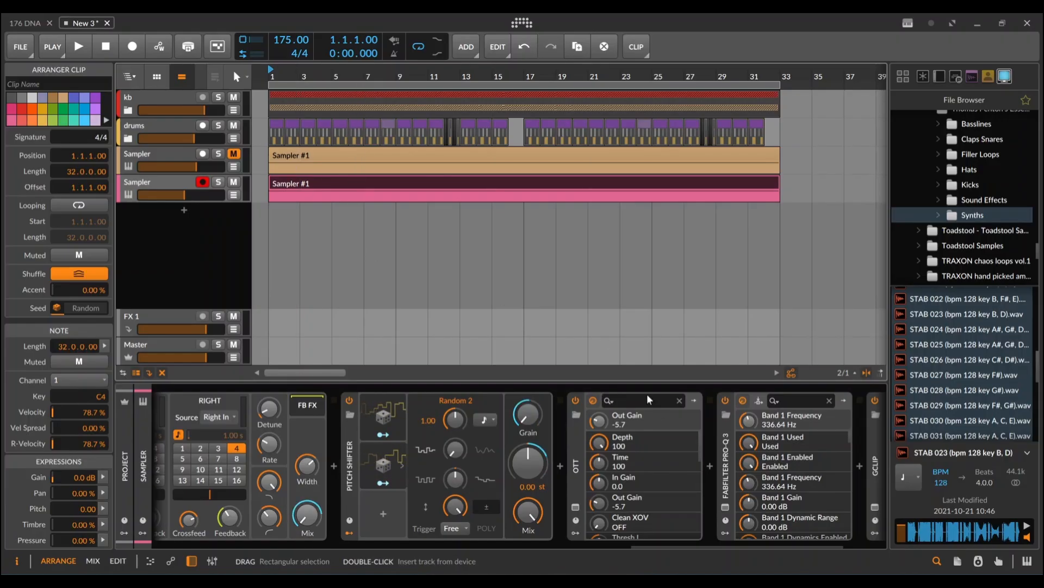
# Step: Insert the Gatekeeper plug-in after GClip in the second Sampler track's device chain
pyautogui.moveTo(681, 489); pyautogui.dragTo(443, 508)
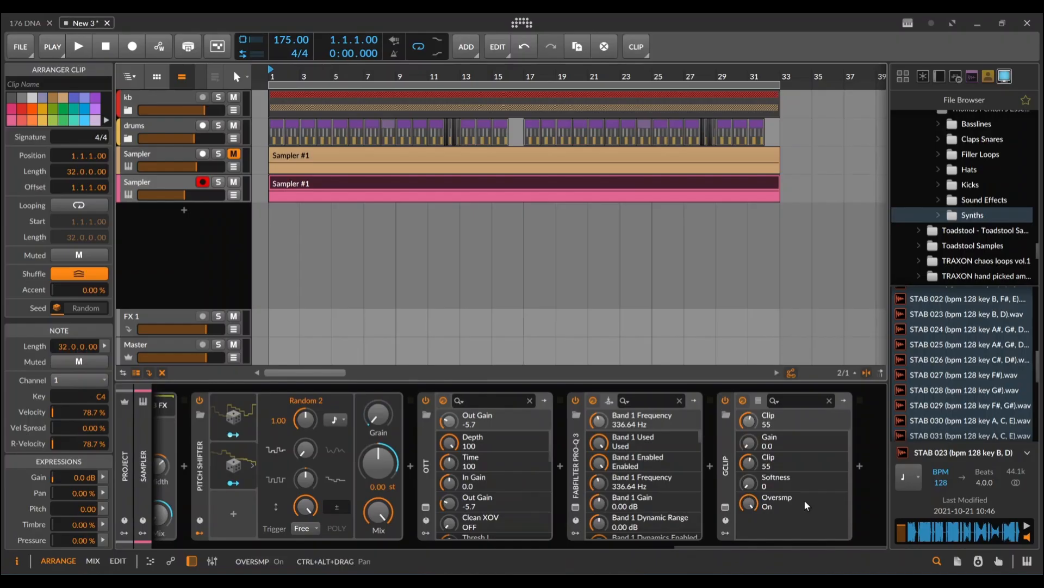
pyautogui.click(861, 464)
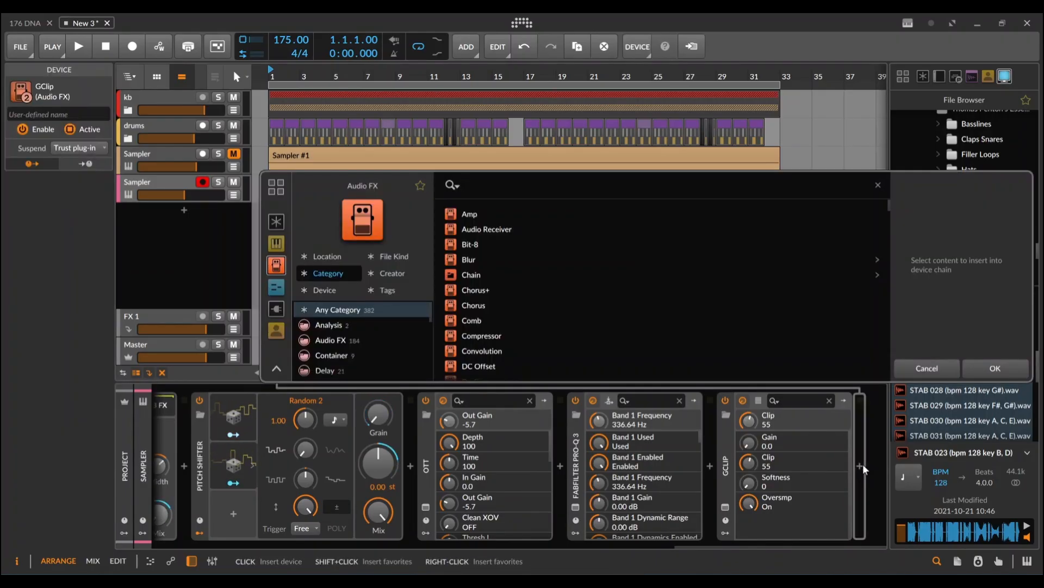
pyautogui.write('gate')
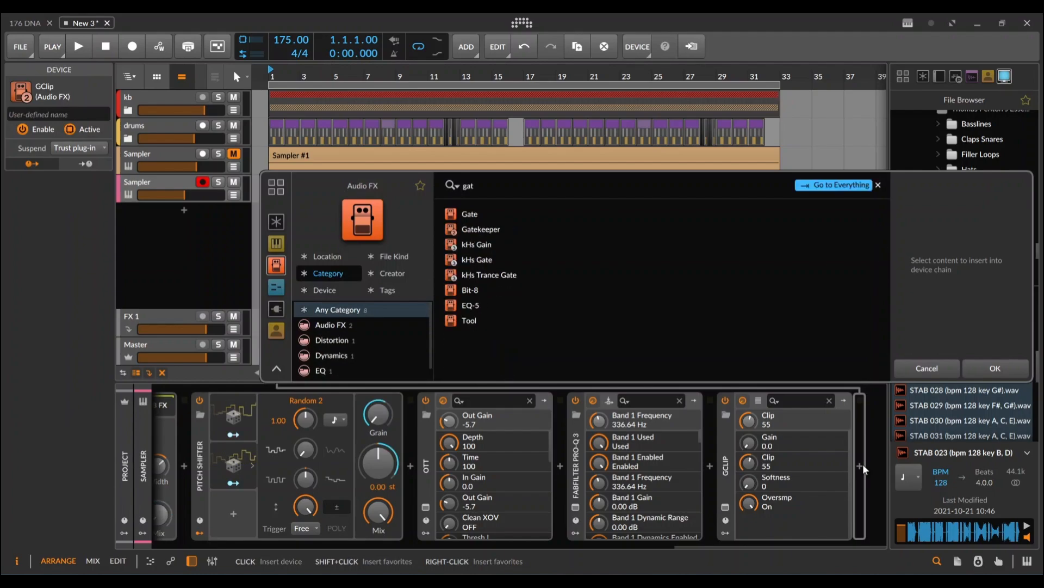
pyautogui.click(491, 232)
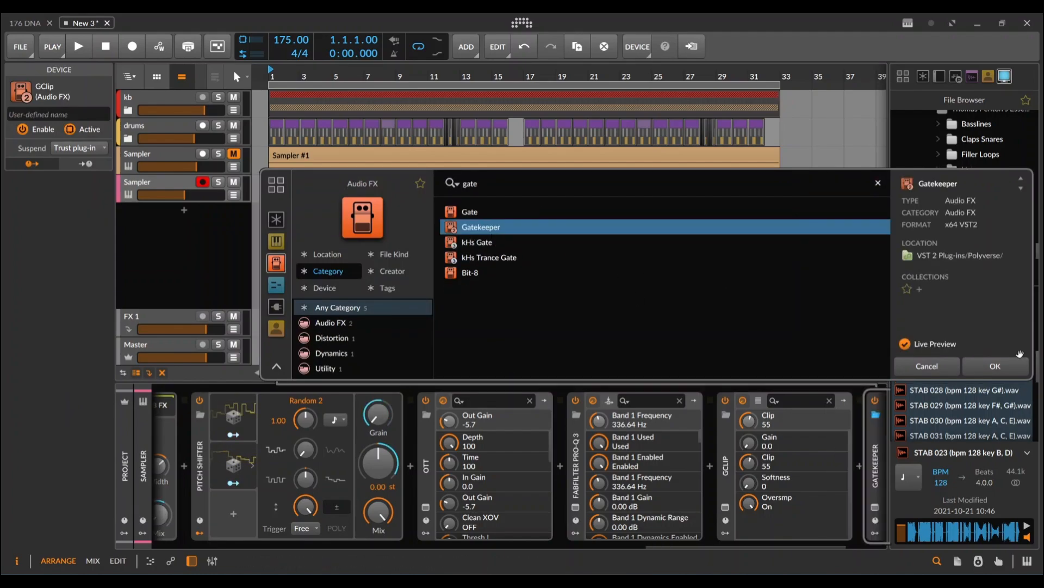
pyautogui.click(1008, 374)
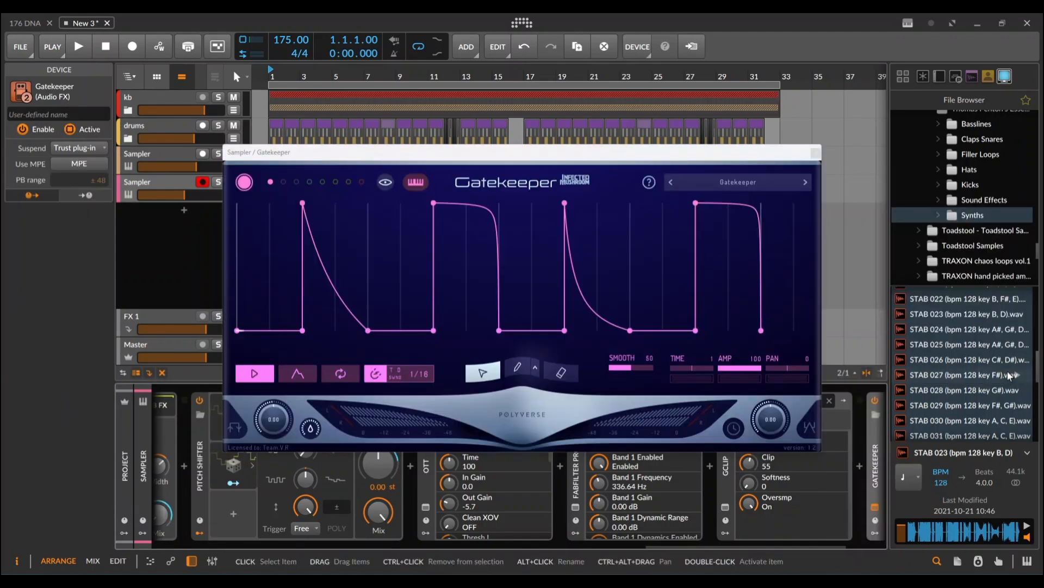
# Step: Load Gatekeeper's Rhythmic preset Palm Mute, discarding the preset changes, and play the second Sampler track soloed
pyautogui.click(749, 183)
pyautogui.click(301, 150)
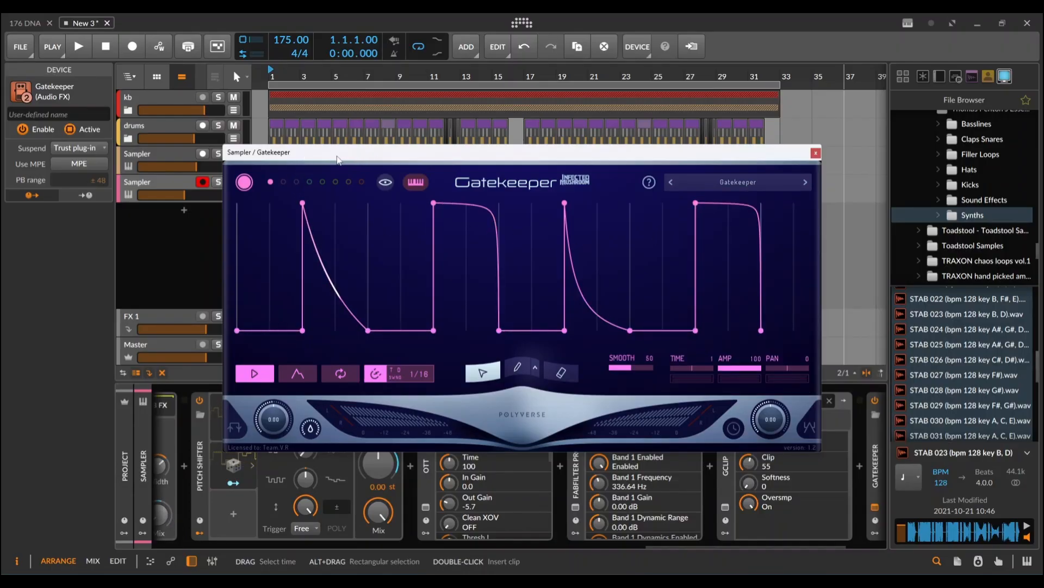
pyautogui.moveTo(301, 151); pyautogui.dragTo(369, 133)
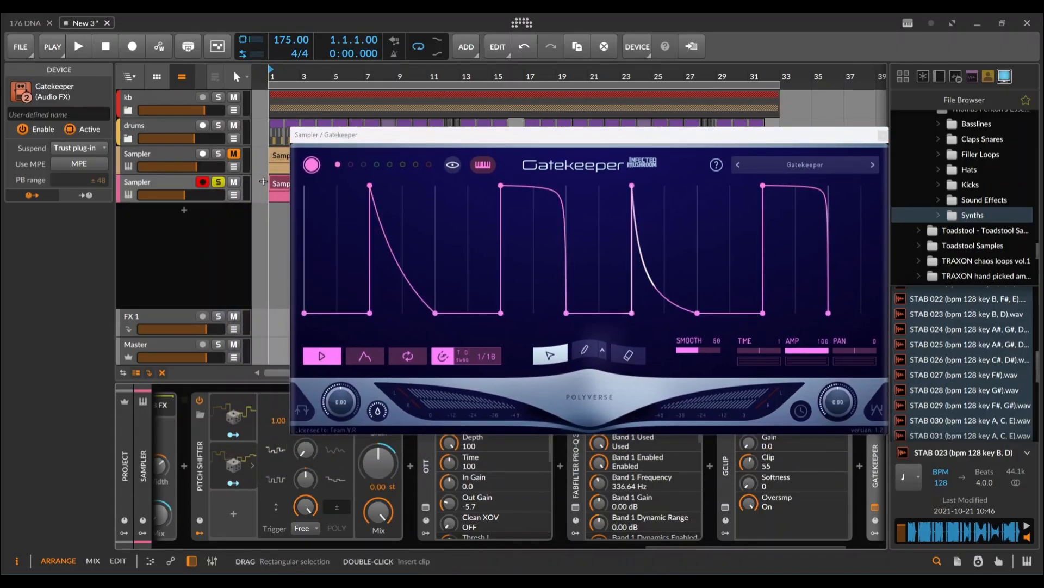
pyautogui.click(277, 185)
pyautogui.click(797, 165)
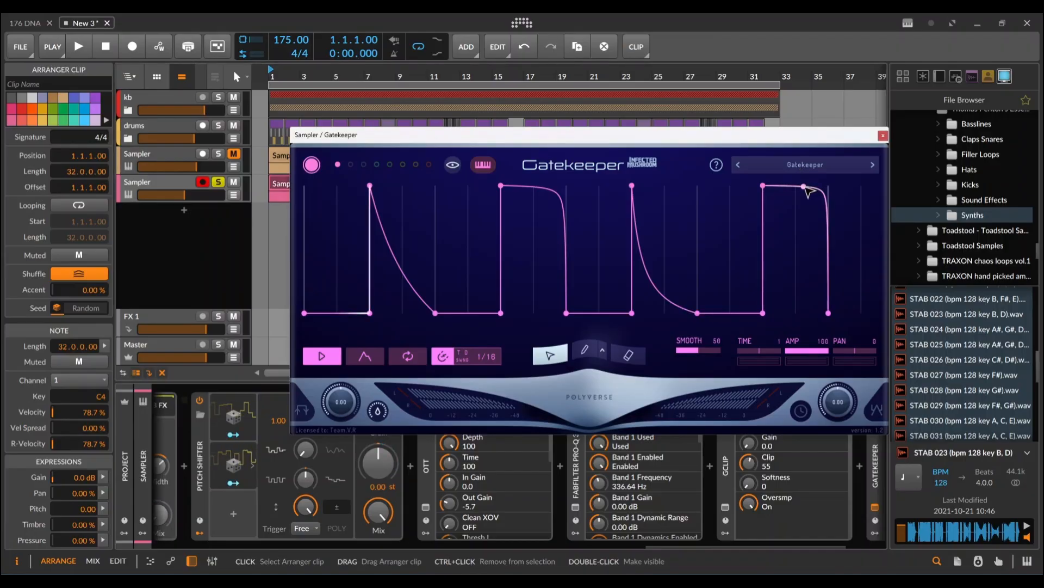
pyautogui.click(797, 164)
pyautogui.moveTo(796, 221)
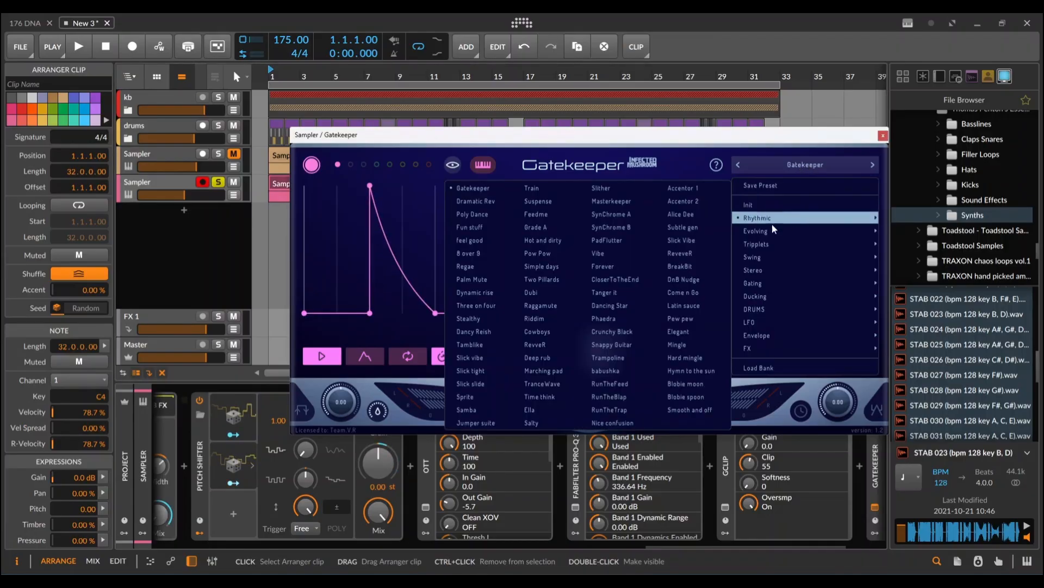
pyautogui.click(472, 280)
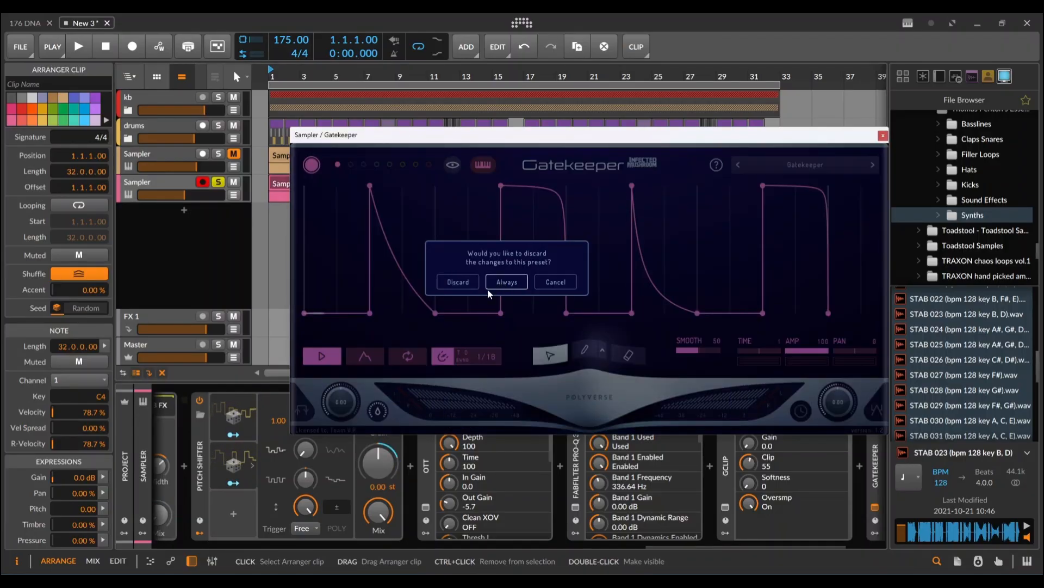
pyautogui.click(466, 283)
pyautogui.moveTo(499, 139); pyautogui.dragTo(434, 147)
pyautogui.press('space')
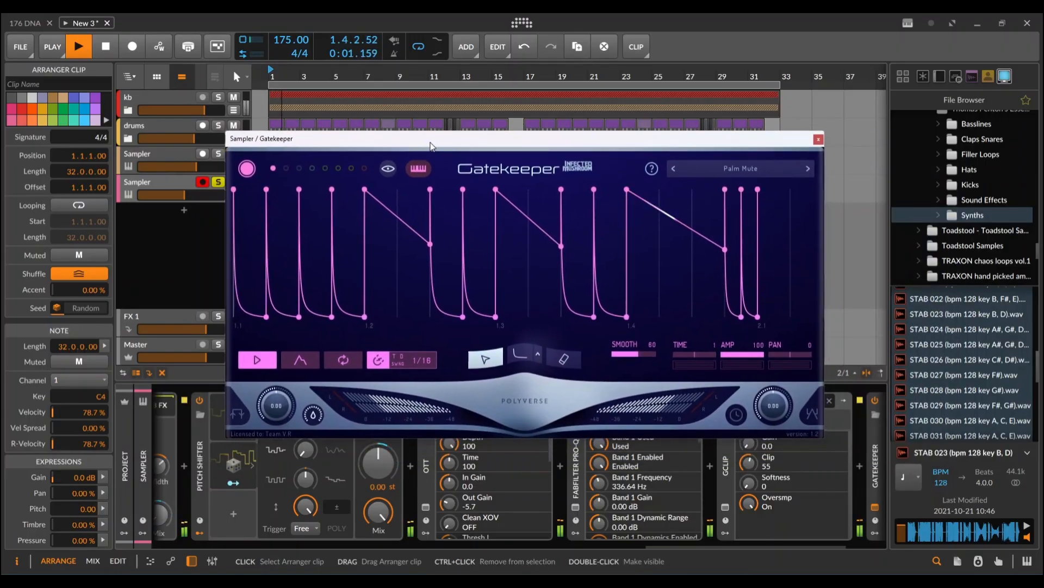
# Step: Audition the Gatekeeper presets Dynamic rise, Three on four and Stealthy in turn while the soloed track plays
pyautogui.click(808, 169)
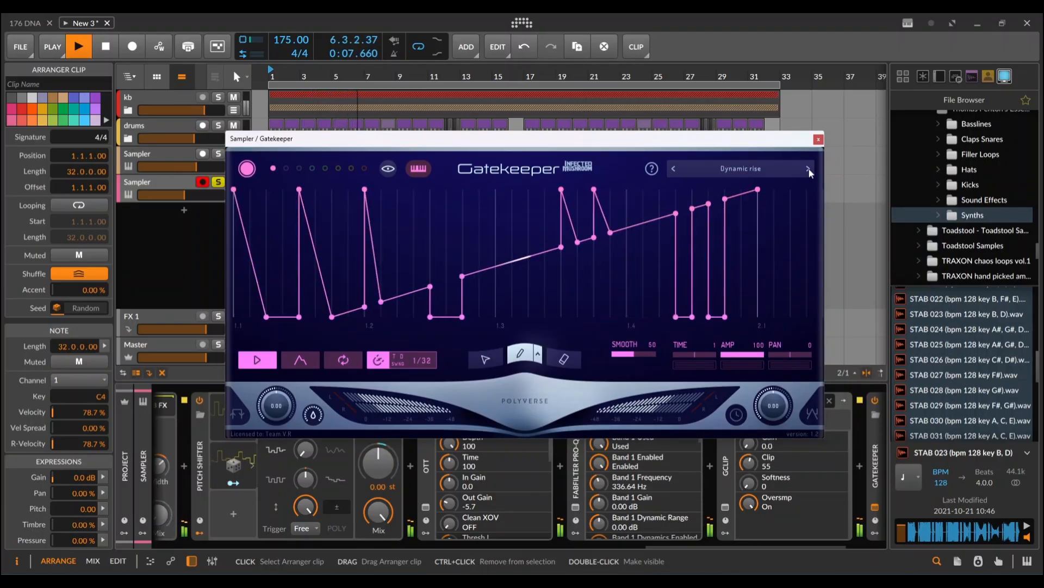
pyautogui.click(808, 169)
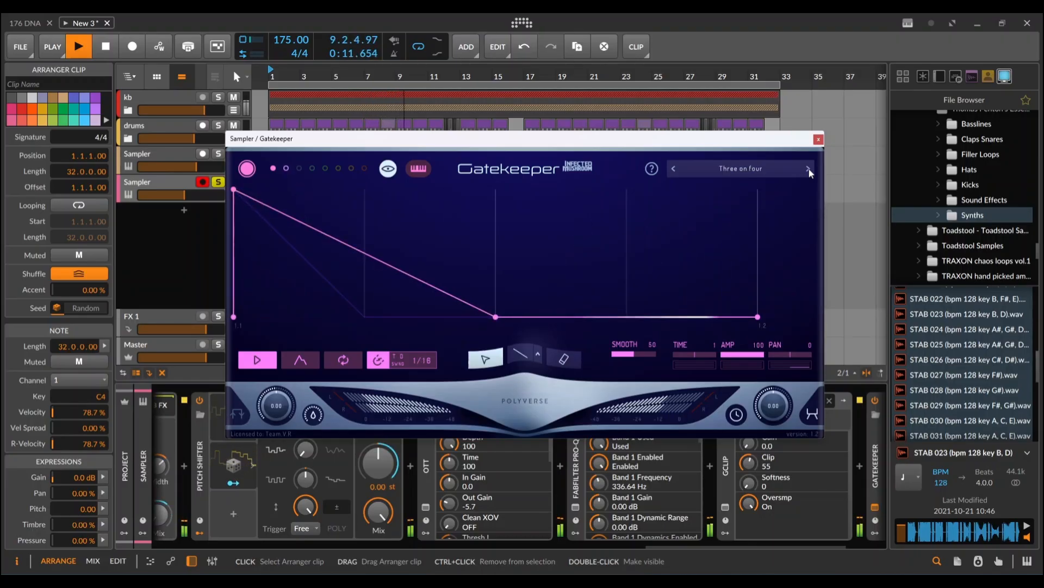
pyautogui.click(808, 169)
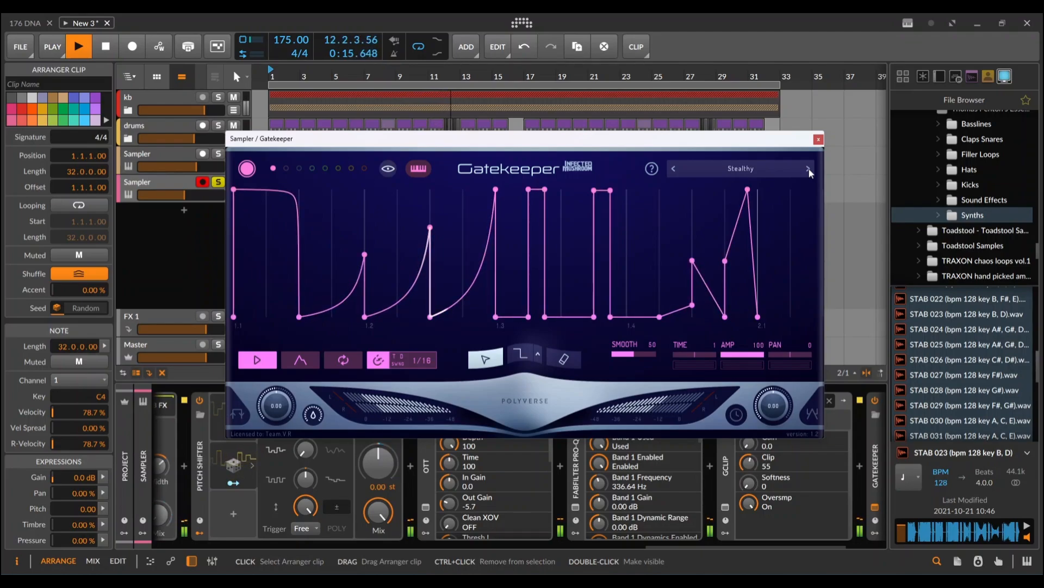
# Step: Unsolo the second Sampler track and set its volume to -6.0 dB while the song plays
pyautogui.click(218, 183)
pyautogui.moveTo(185, 194); pyautogui.dragTo(194, 195)
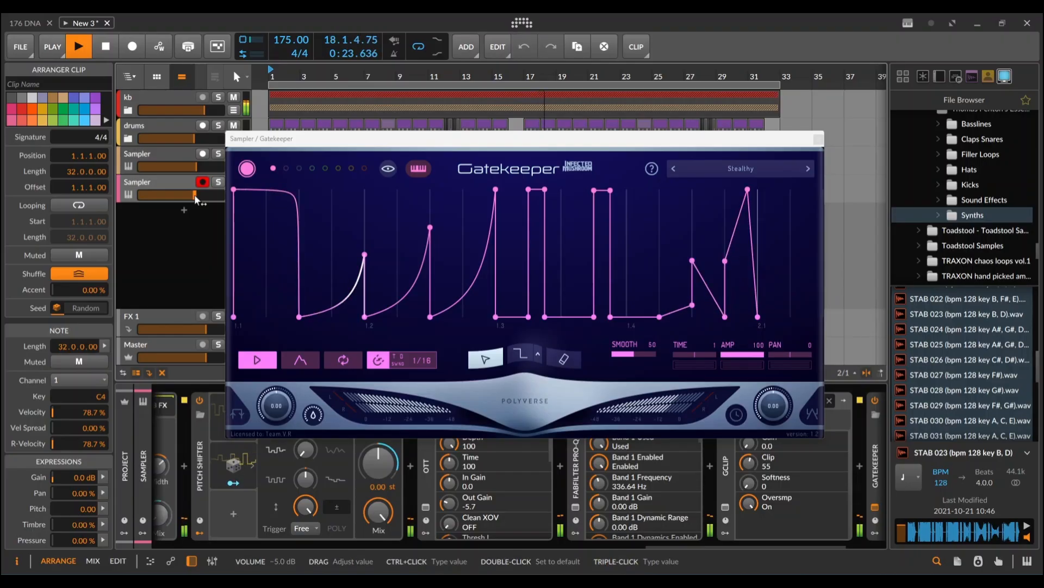
pyautogui.scroll(-1, 194, 195)
# Step: Load Gatekeeper's Dancy Reish preset, check it in the mix and soloed, then stop playback and close the plug-in window
pyautogui.click(807, 168)
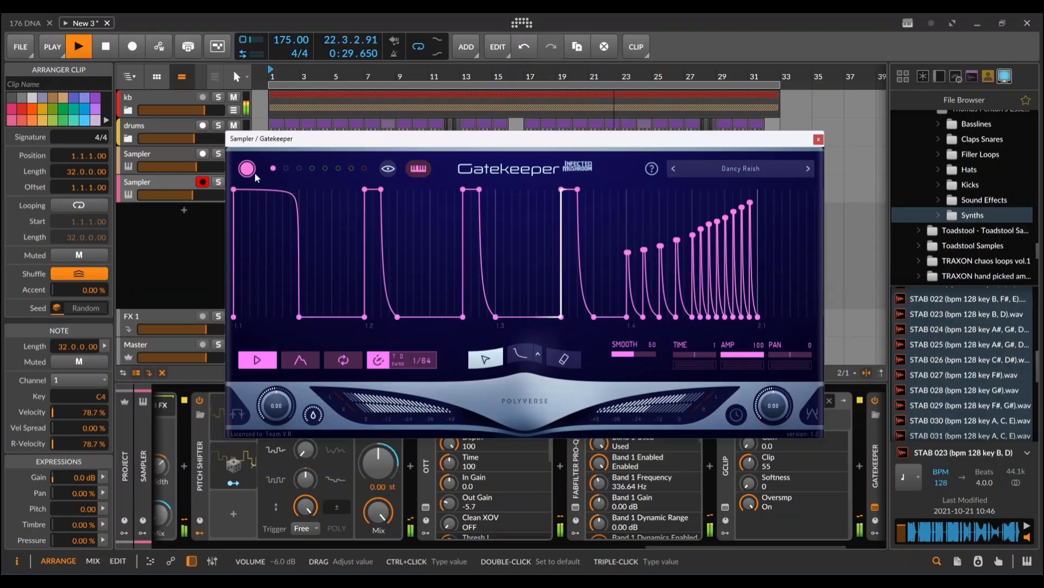
pyautogui.click(219, 182)
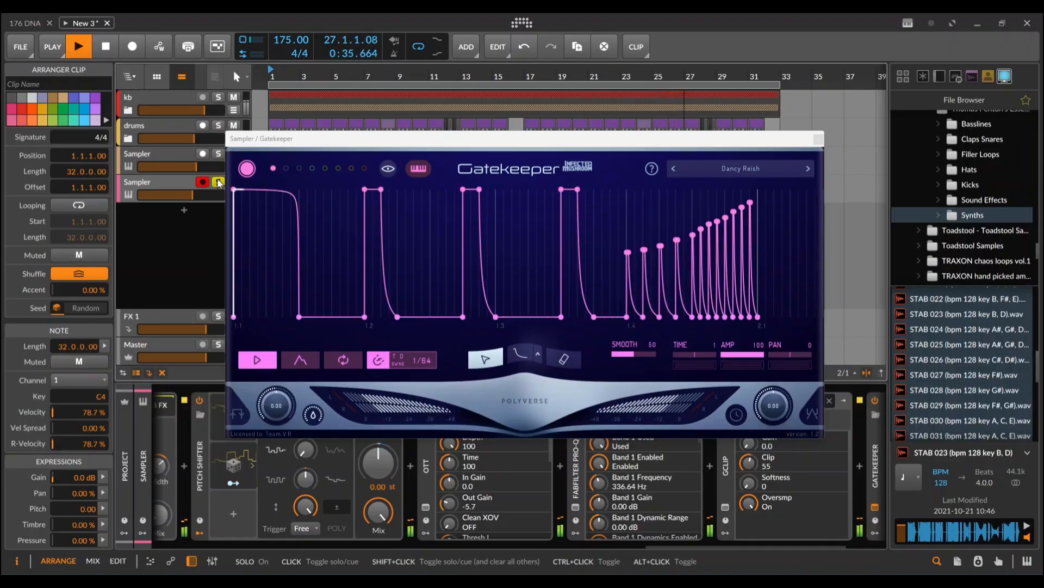
pyautogui.press('space')
pyautogui.click(218, 182)
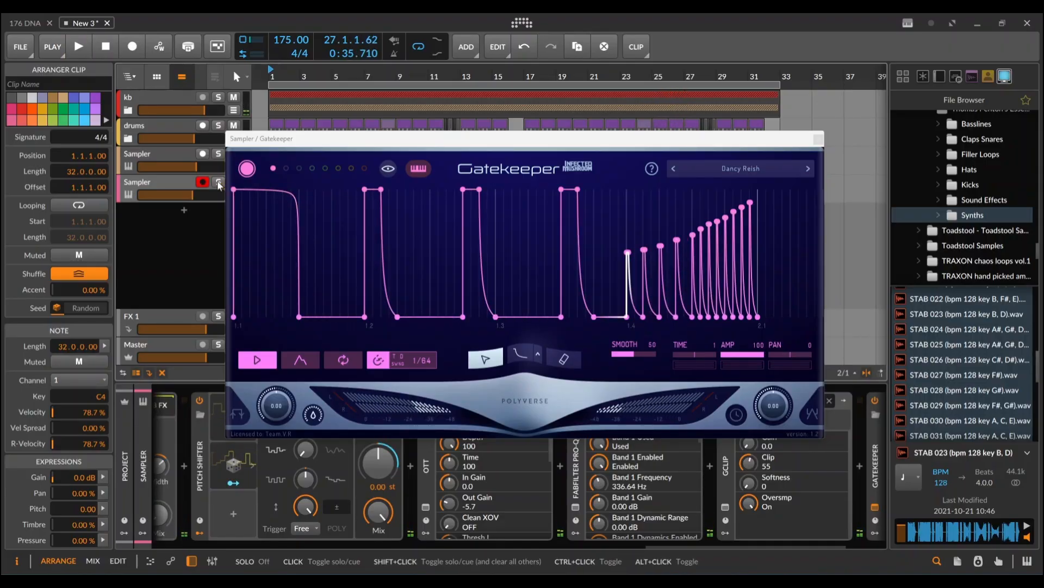
pyautogui.click(818, 139)
# Step: Reopen Gatekeeper, load the Stereo preset Fish in the pan, and play the second Sampler track soloed
pyautogui.moveTo(444, 262); pyautogui.dragTo(398, 234)
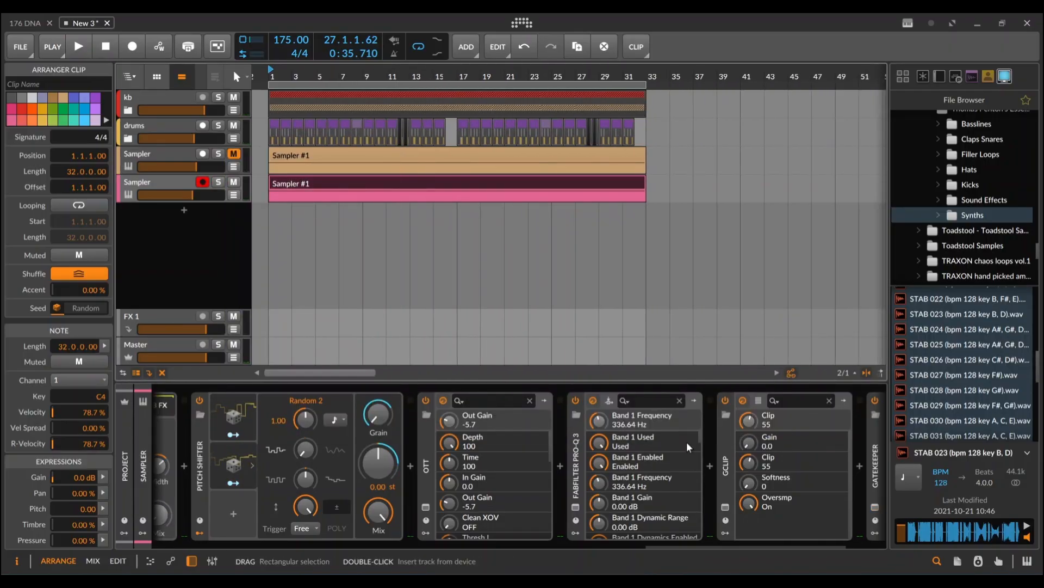
pyautogui.scroll(-3, 864, 482)
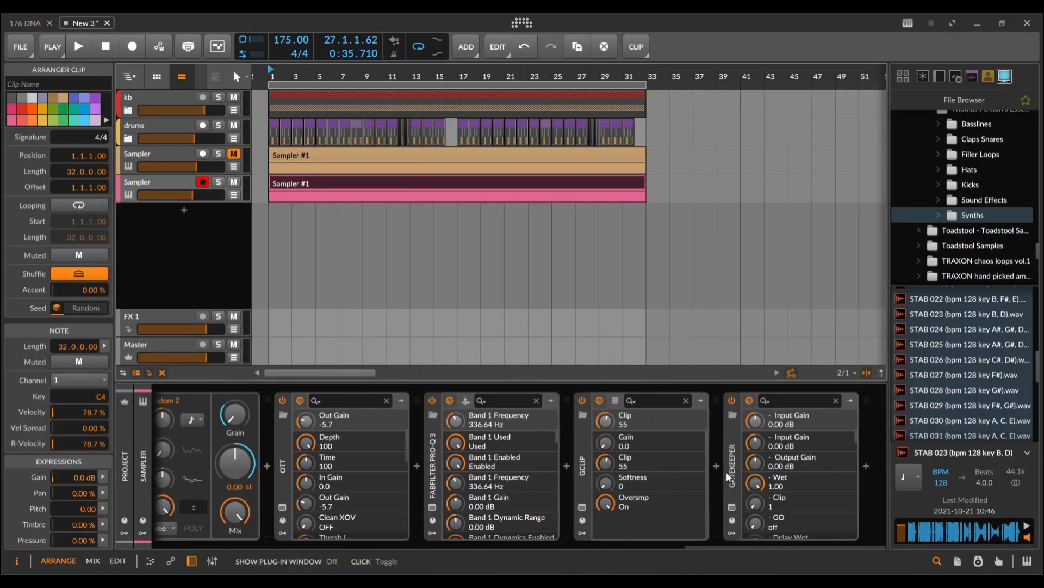
pyautogui.click(733, 506)
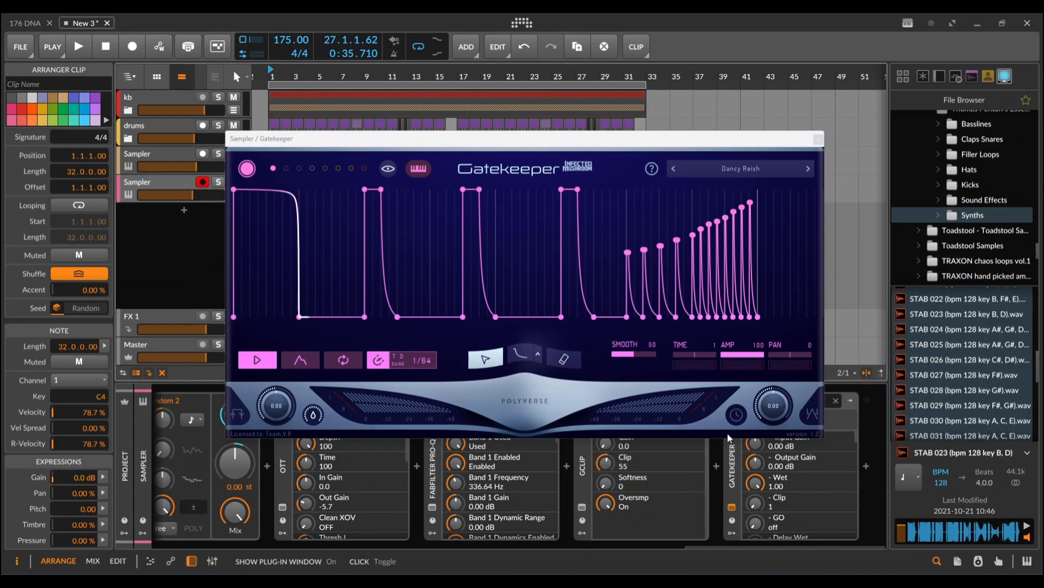
pyautogui.click(743, 174)
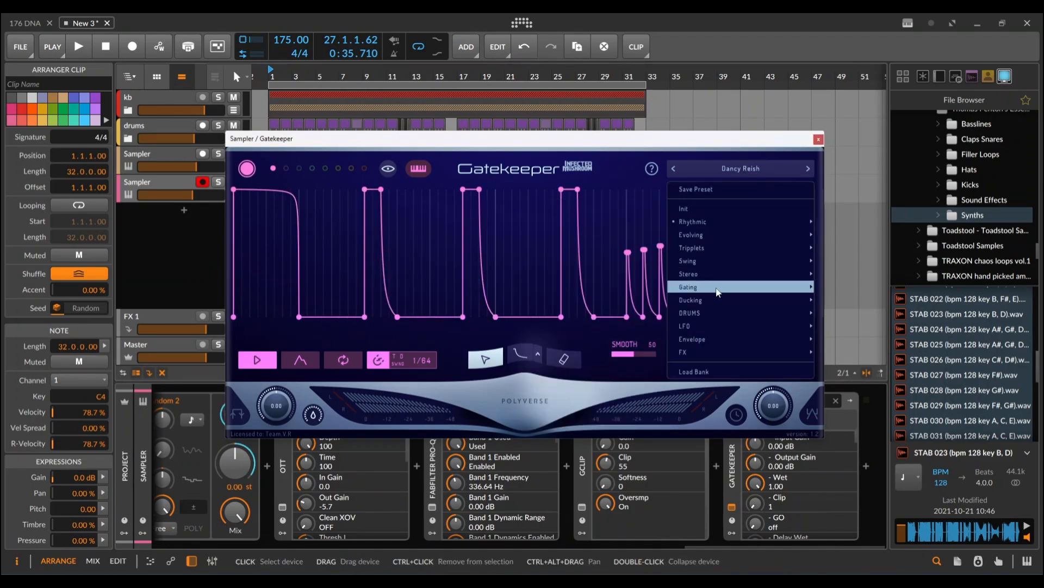
pyautogui.moveTo(710, 274)
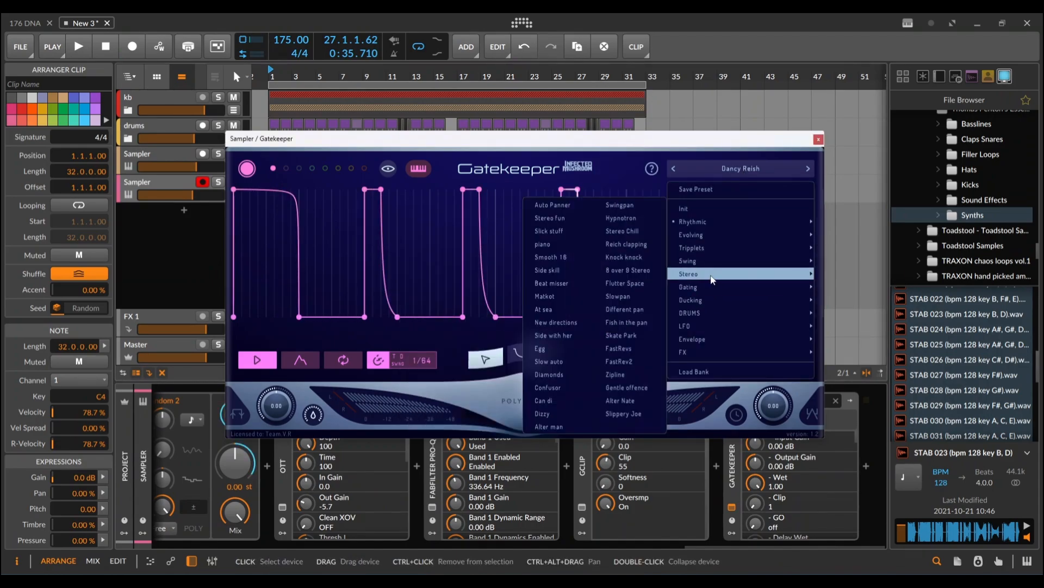
pyautogui.click(629, 323)
pyautogui.press('space')
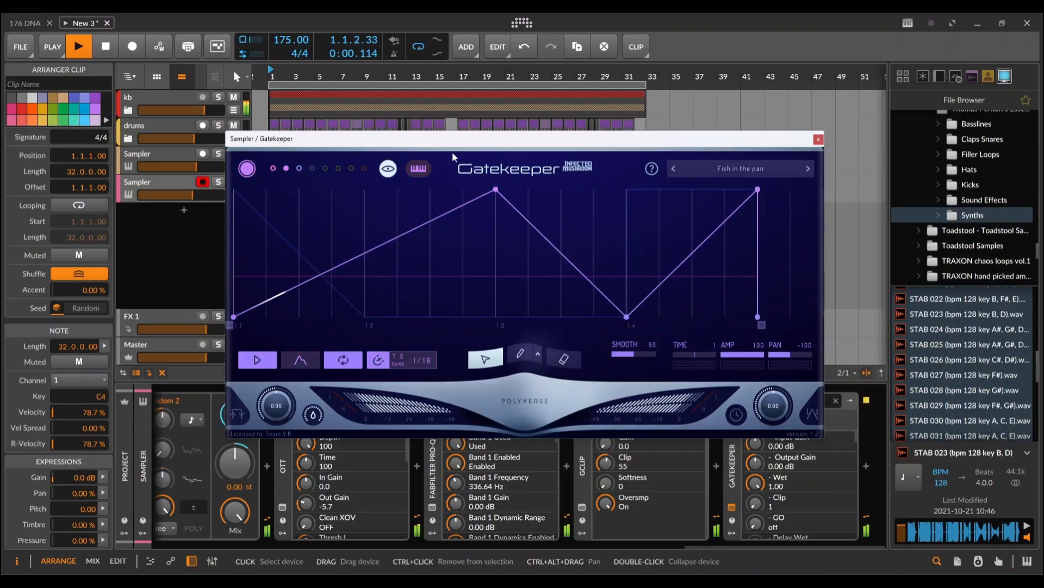
pyautogui.moveTo(287, 145); pyautogui.dragTo(335, 138)
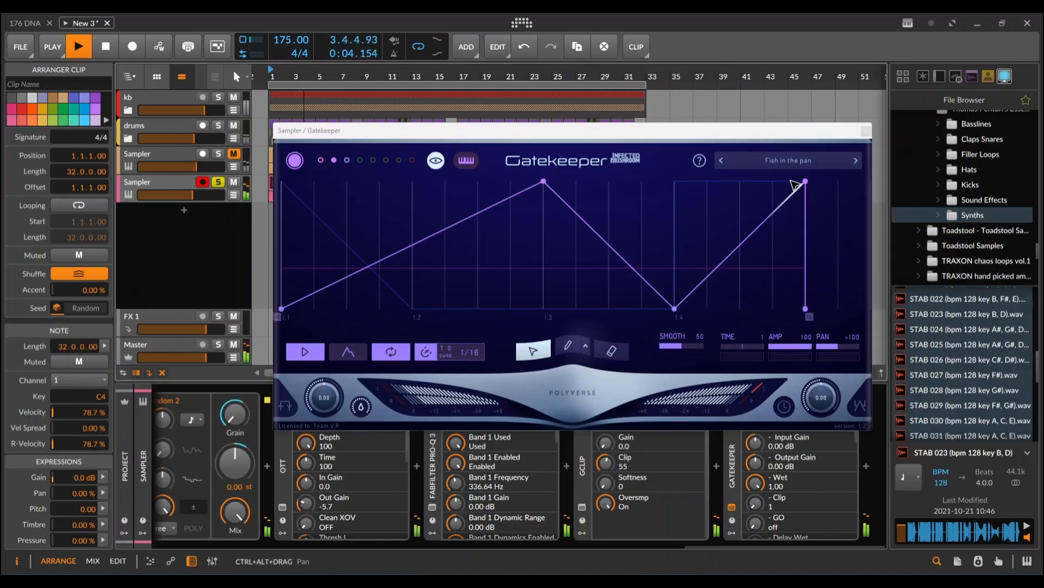
# Step: Load Gatekeeper's Evolving preset Dr doctor and audition it on the soloed second Sampler track
pyautogui.click(788, 161)
pyautogui.moveTo(776, 285)
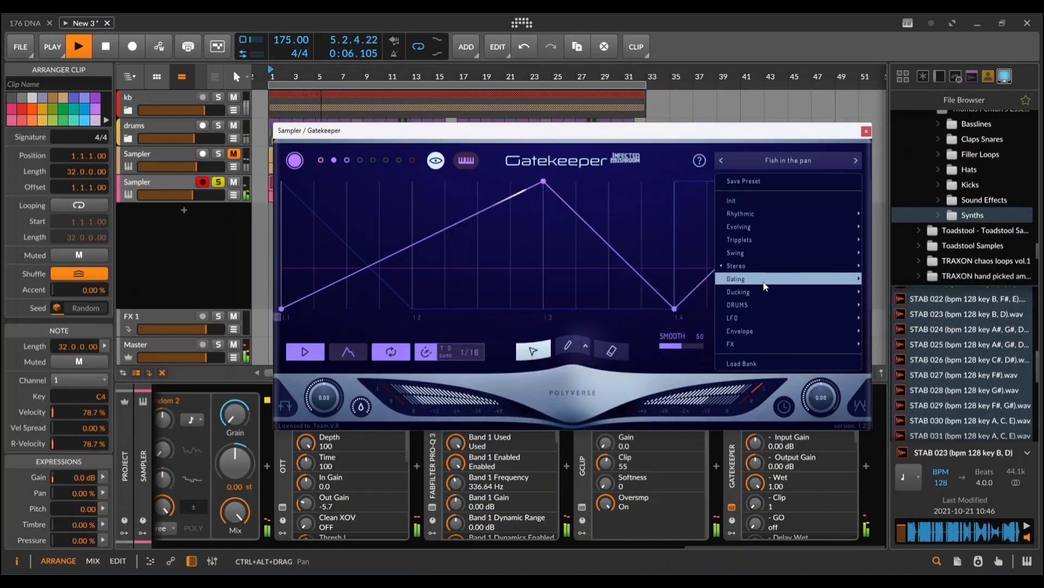
pyautogui.moveTo(766, 253)
pyautogui.moveTo(760, 232)
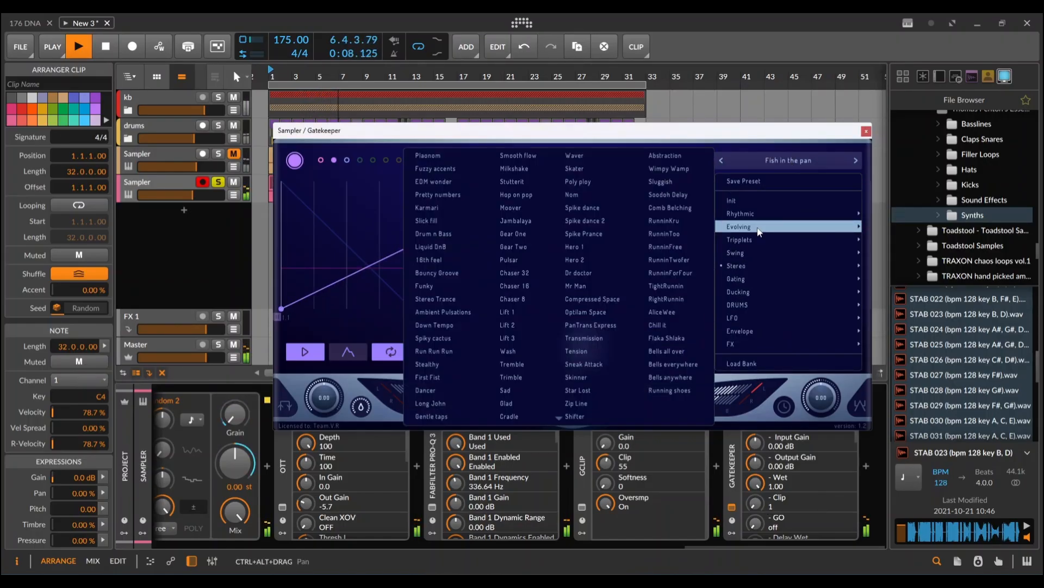
pyautogui.click(577, 274)
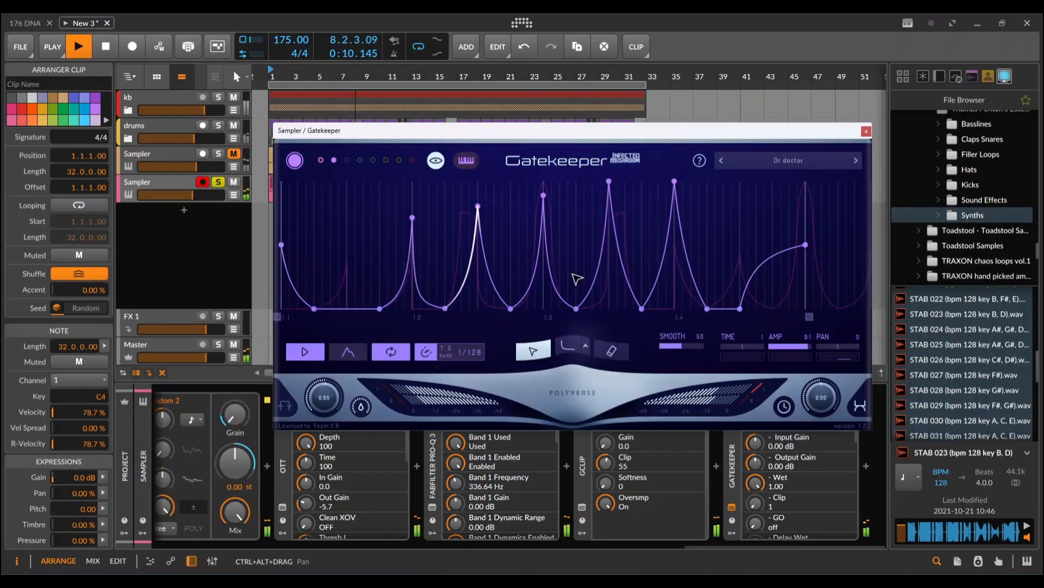
# Step: Load Gatekeeper's Rhythmic preset Deep rub, close the plug-in window, check the unsoloed track in the mix and stop playback
pyautogui.click(798, 162)
pyautogui.moveTo(762, 213)
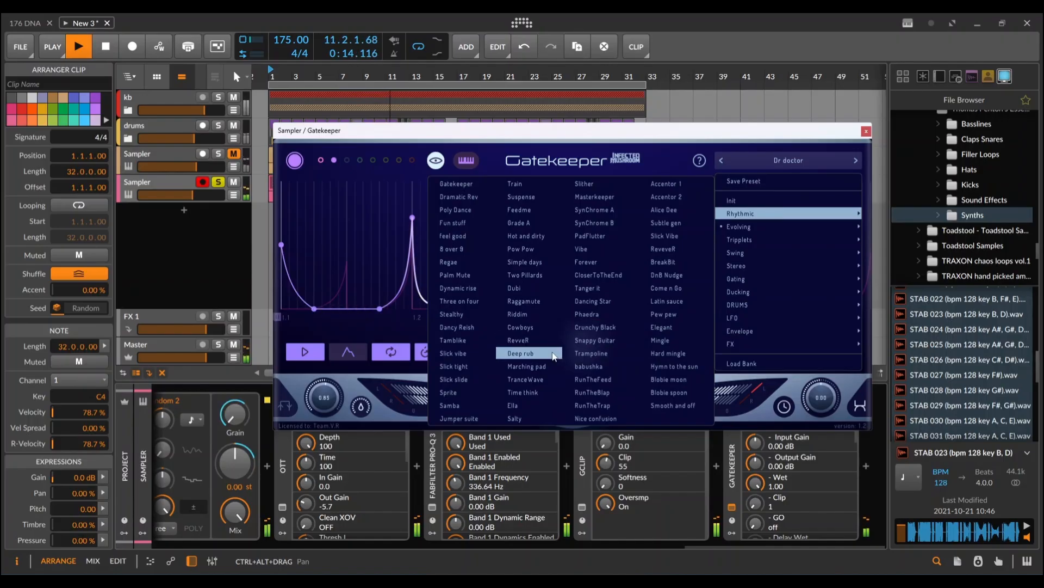
pyautogui.click(520, 353)
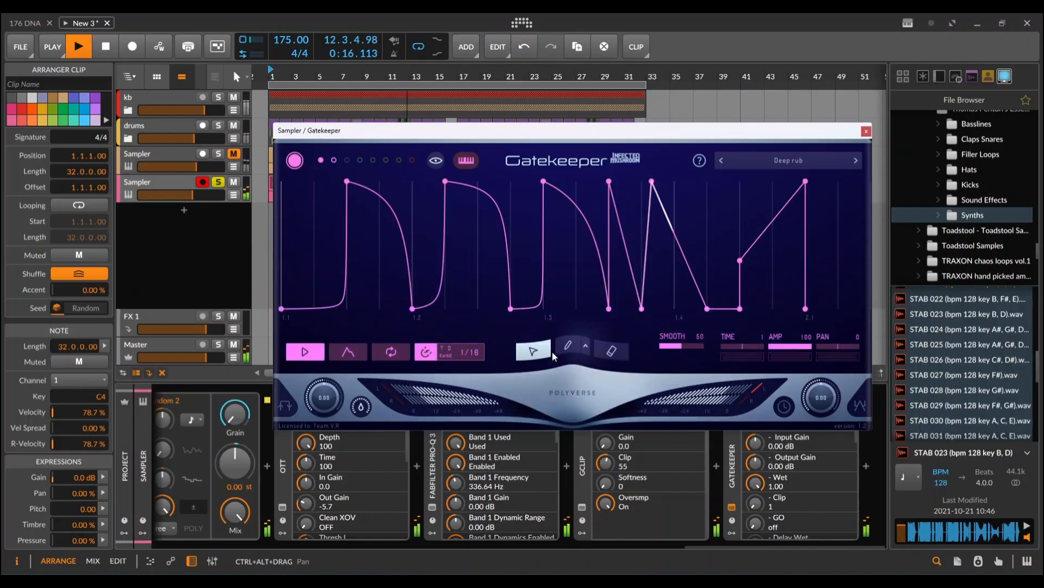
pyautogui.click(866, 131)
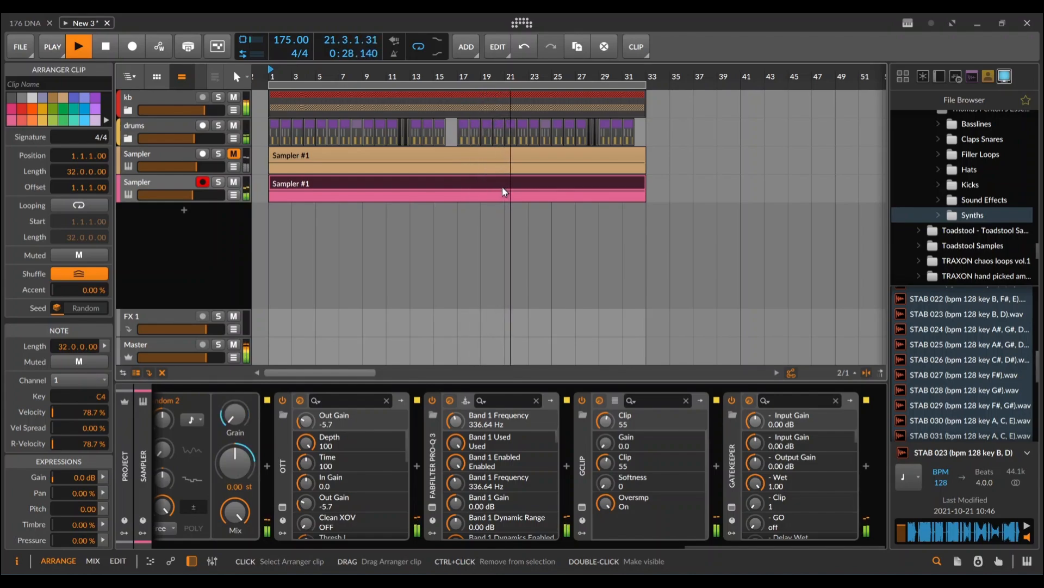
pyautogui.press('space')
pyautogui.press('-')
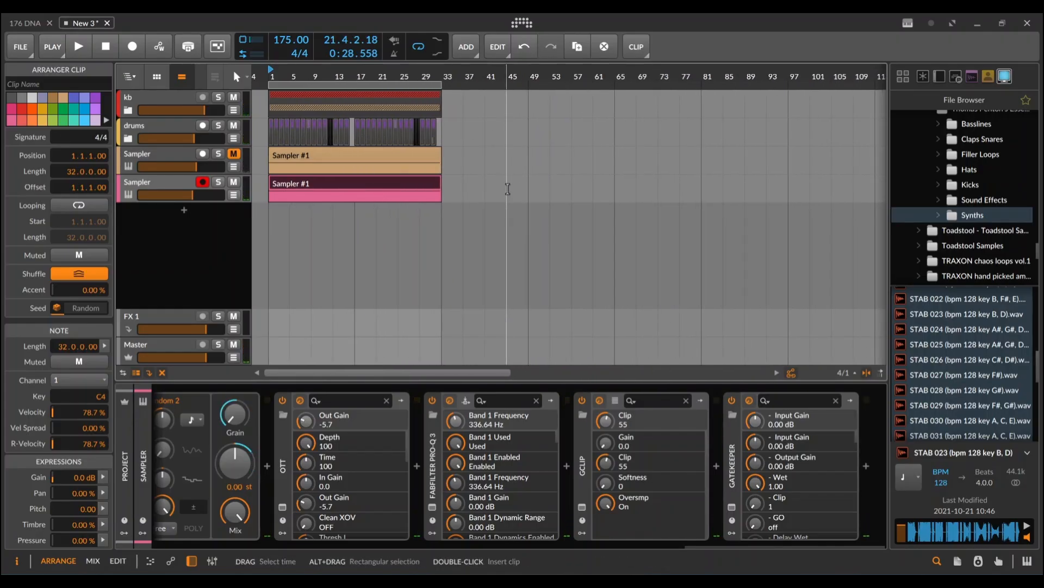
pyautogui.press('+')
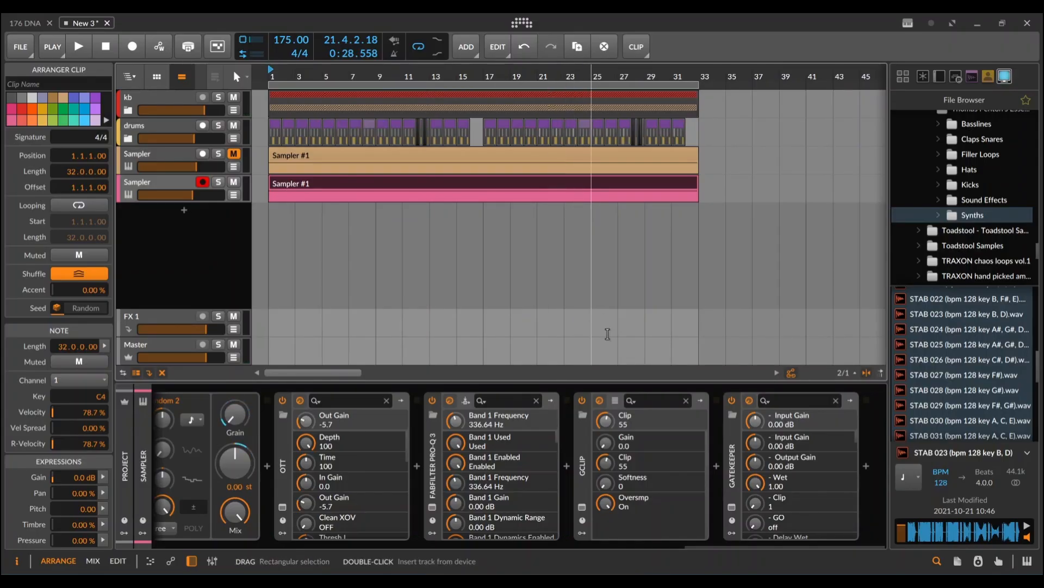
pyautogui.click(692, 581)
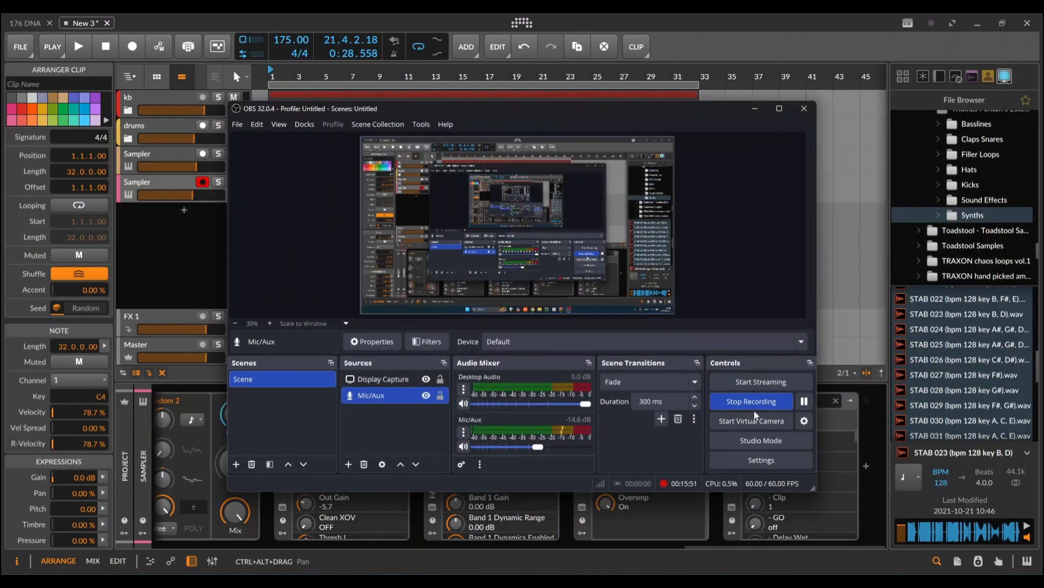